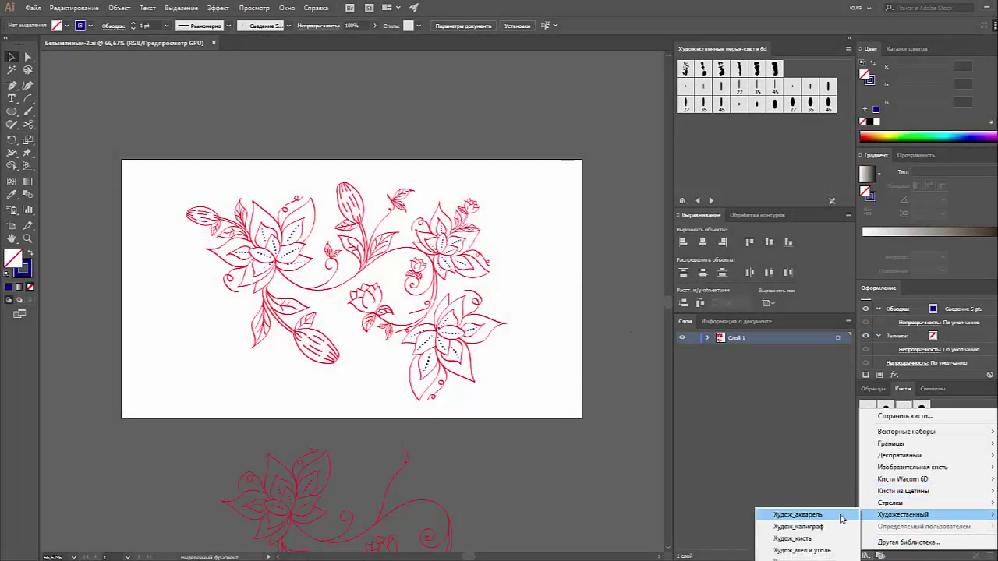
- Load the Artistic_Watercolor brush library and make Watercolor - Thick the current brush
{"action": "left_click", "coordinate": [840, 517]}
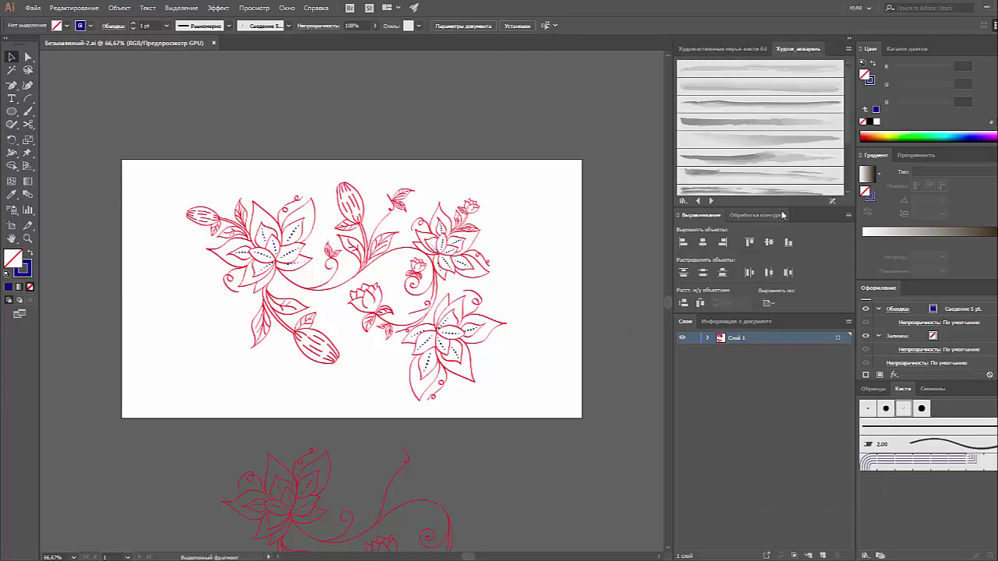
{"action": "left_click_drag", "start_coordinate": [813, 207], "coordinate": [824, 320]}
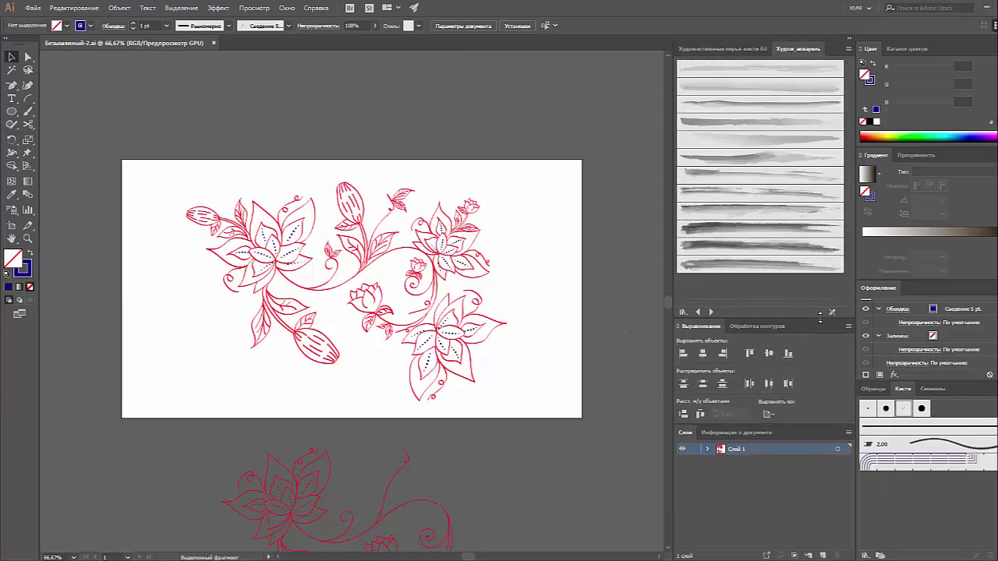
{"action": "left_click", "coordinate": [768, 140]}
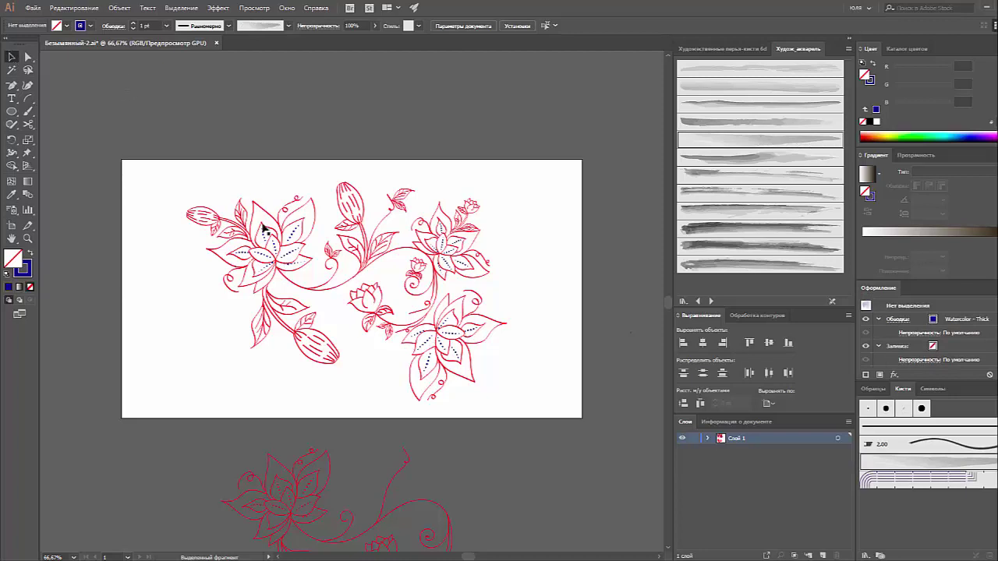
- Select the whole floral drawing, deselect it, and zoom the view to 100%
{"action": "left_click", "coordinate": [321, 263]}
{"action": "mouse_move", "coordinate": [162, 175]}
{"action": "left_mouse_down"}
{"action": "mouse_move", "coordinate": [474, 356]}
{"action": "mouse_move", "coordinate": [536, 419]}
{"action": "left_mouse_up"}
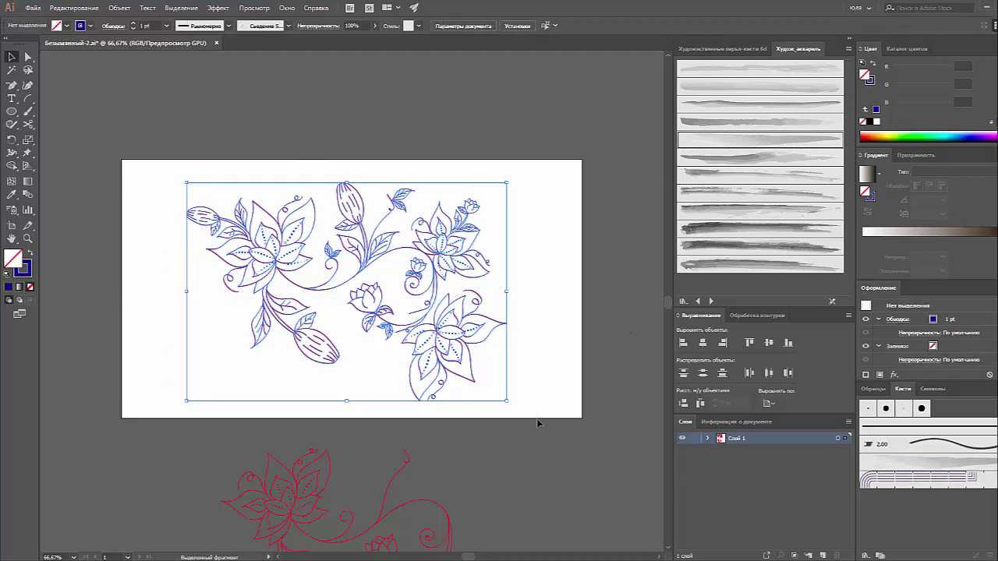
{"action": "left_click", "coordinate": [531, 398]}
{"action": "key", "text": "ctrl+plus"}
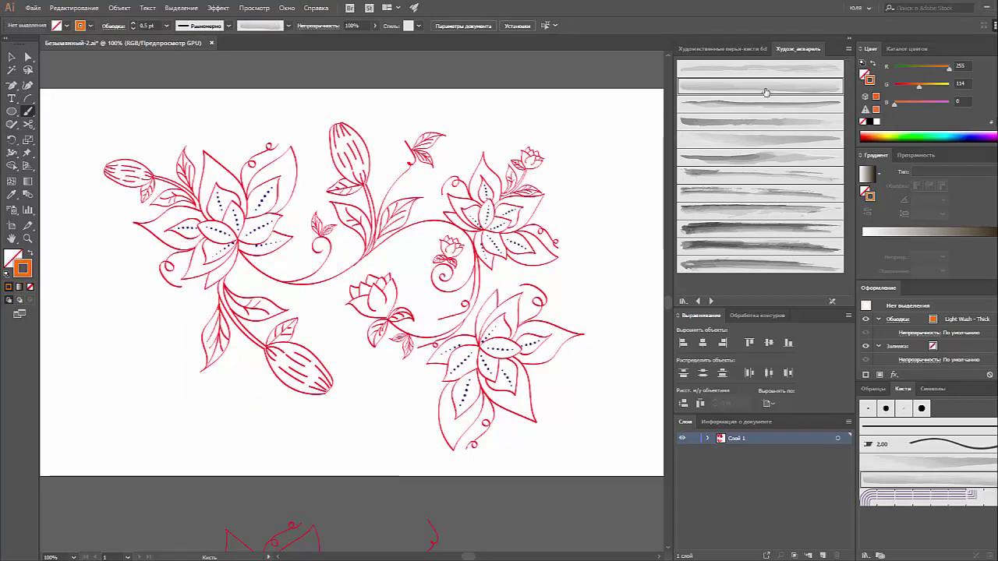
- Paint a test watercolour stroke at the right edge, redden the colour, and add three pale pink strokes
{"action": "left_click_drag", "start_coordinate": [628, 110], "coordinate": [633, 251]}
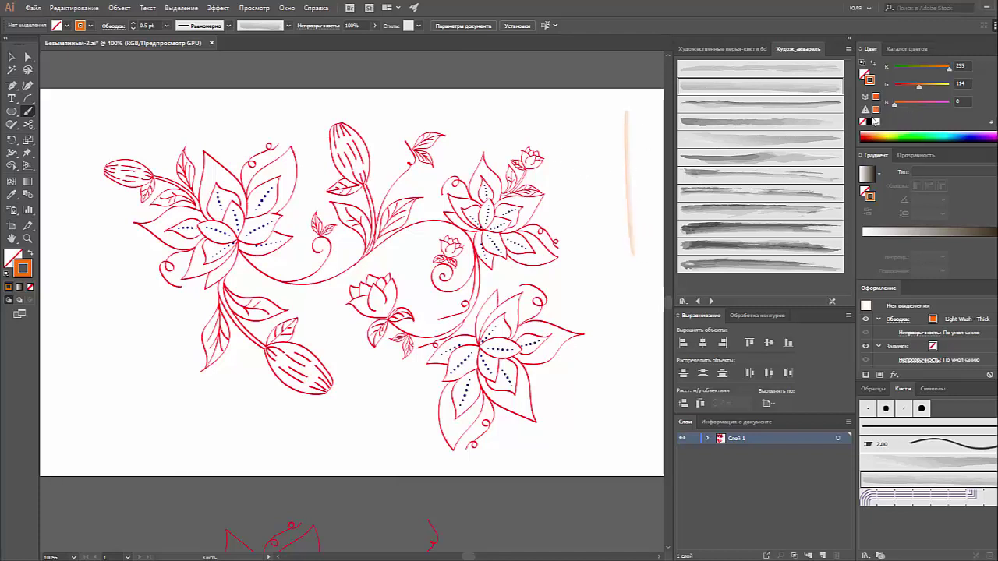
{"action": "left_click", "coordinate": [868, 136]}
{"action": "left_click", "coordinate": [873, 135]}
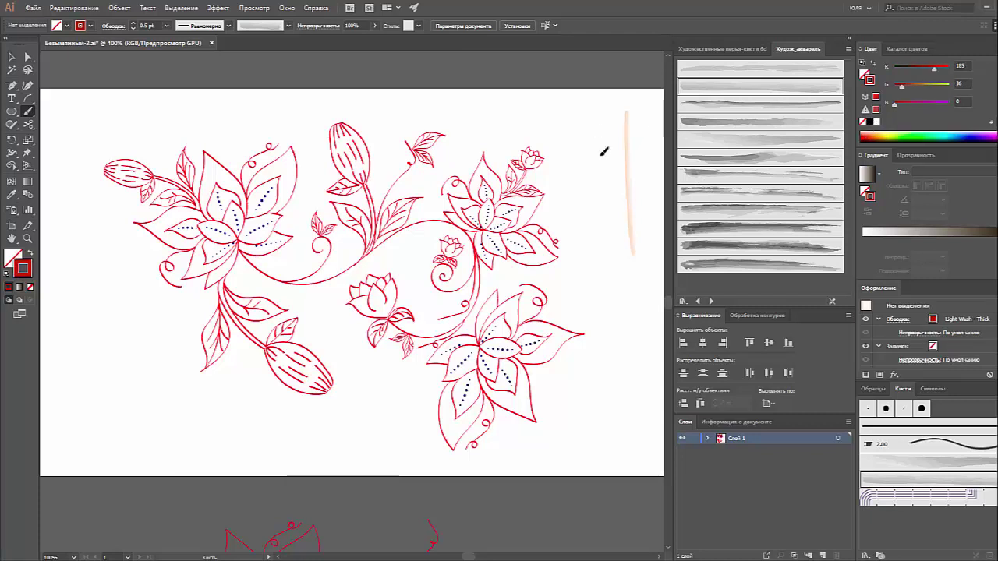
{"action": "left_click_drag", "start_coordinate": [591, 114], "coordinate": [607, 207]}
{"action": "left_click_drag", "start_coordinate": [626, 118], "coordinate": [623, 182]}
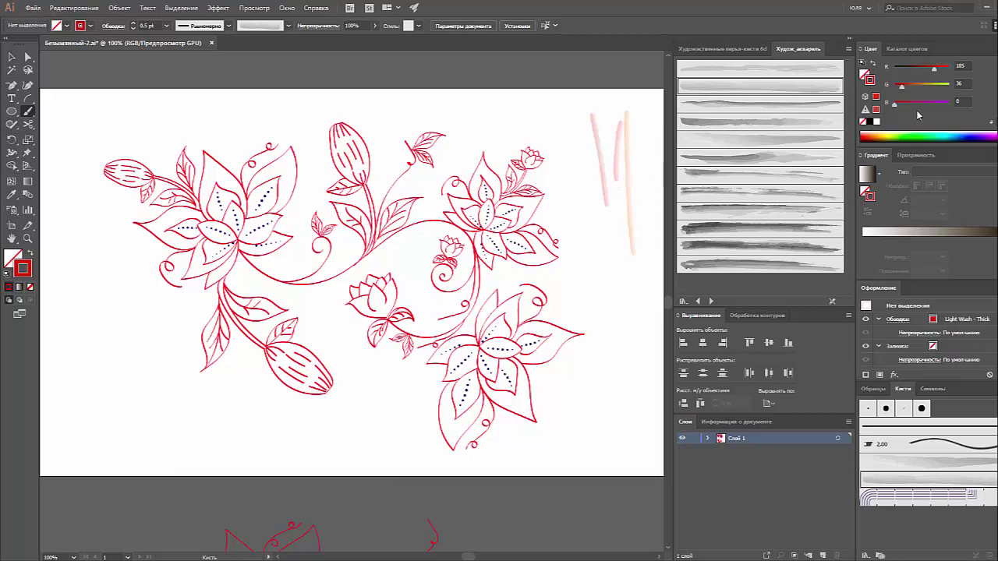
{"action": "left_click_drag", "start_coordinate": [608, 103], "coordinate": [602, 159]}
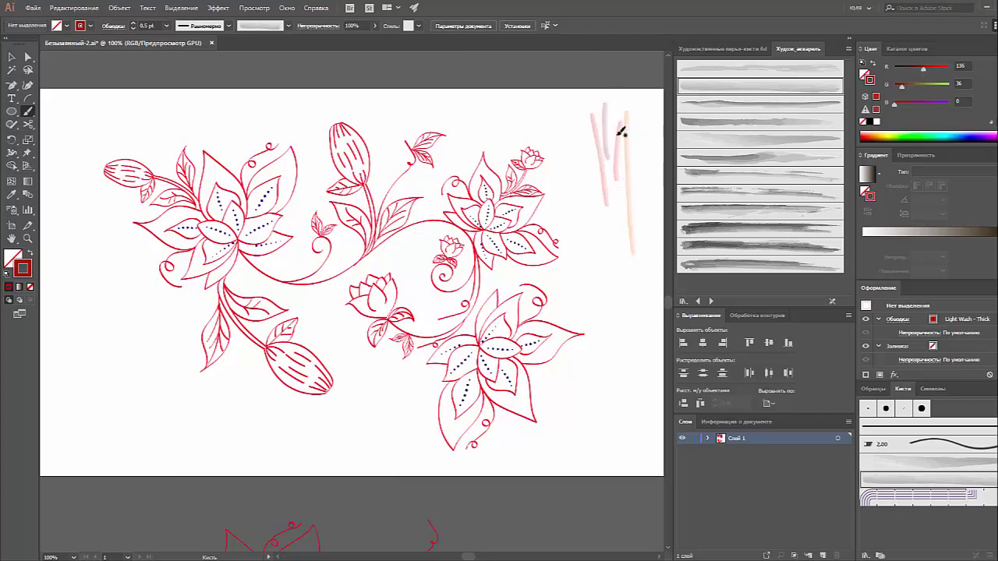
- Paint overlapping pink test strokes in Multiply, then in Normal mode with a brighter red
{"action": "left_click", "coordinate": [917, 154]}
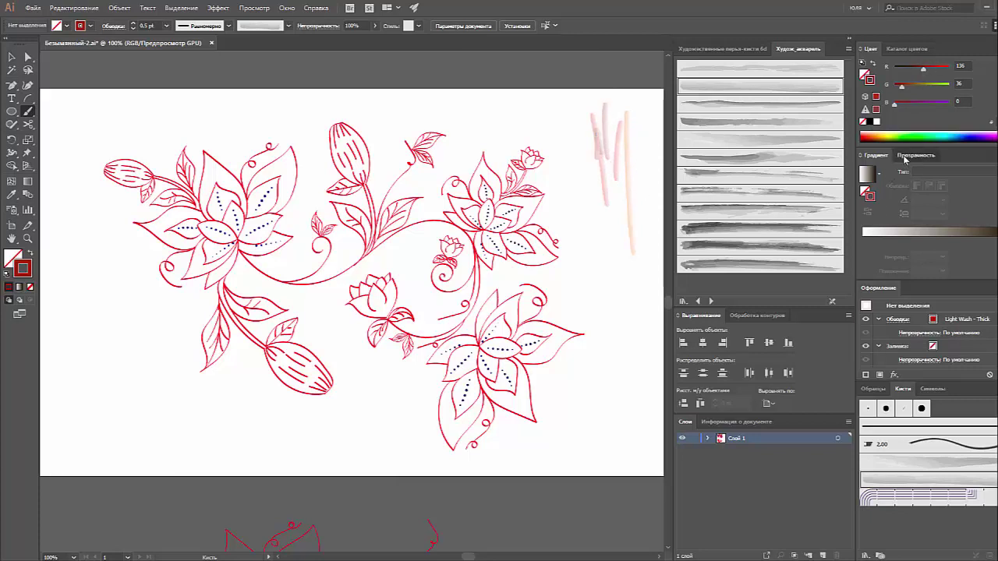
{"action": "left_click", "coordinate": [891, 171]}
{"action": "left_click", "coordinate": [888, 206]}
{"action": "left_click_drag", "start_coordinate": [605, 113], "coordinate": [608, 176]}
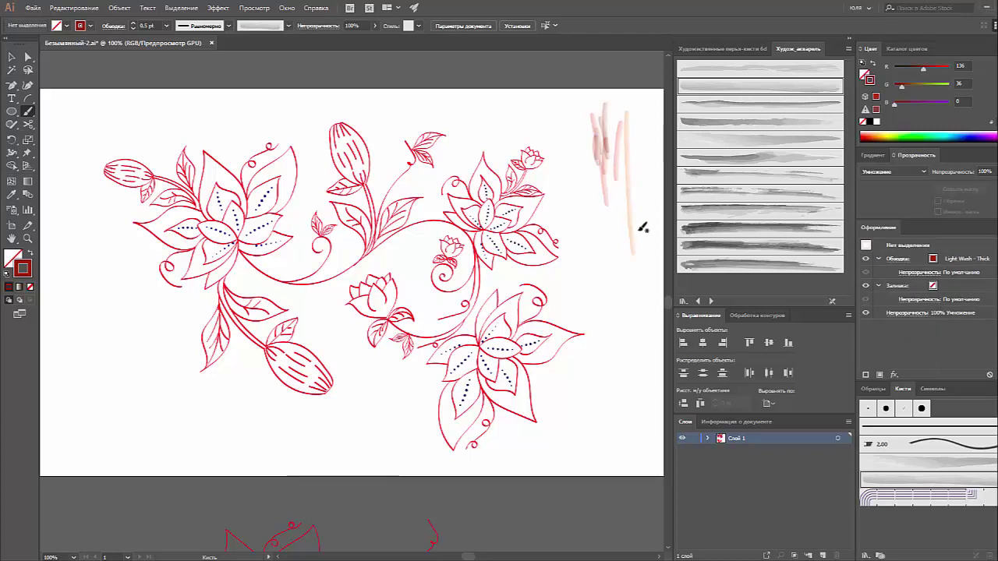
{"action": "left_click", "coordinate": [891, 170]}
{"action": "left_click", "coordinate": [889, 187]}
{"action": "left_click_drag", "start_coordinate": [643, 145], "coordinate": [644, 206]}
{"action": "left_click", "coordinate": [939, 69]}
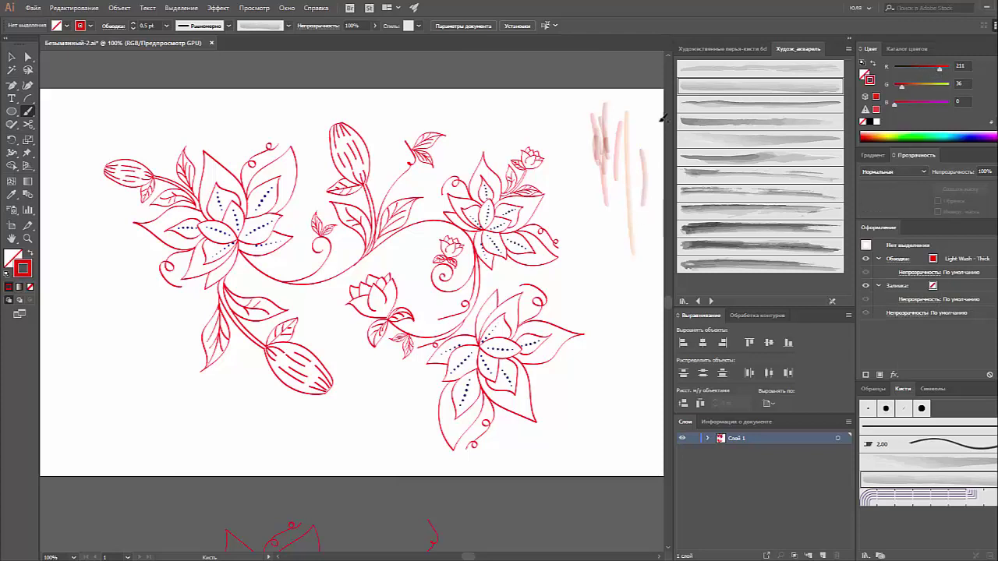
{"action": "left_click_drag", "start_coordinate": [651, 117], "coordinate": [654, 205]}
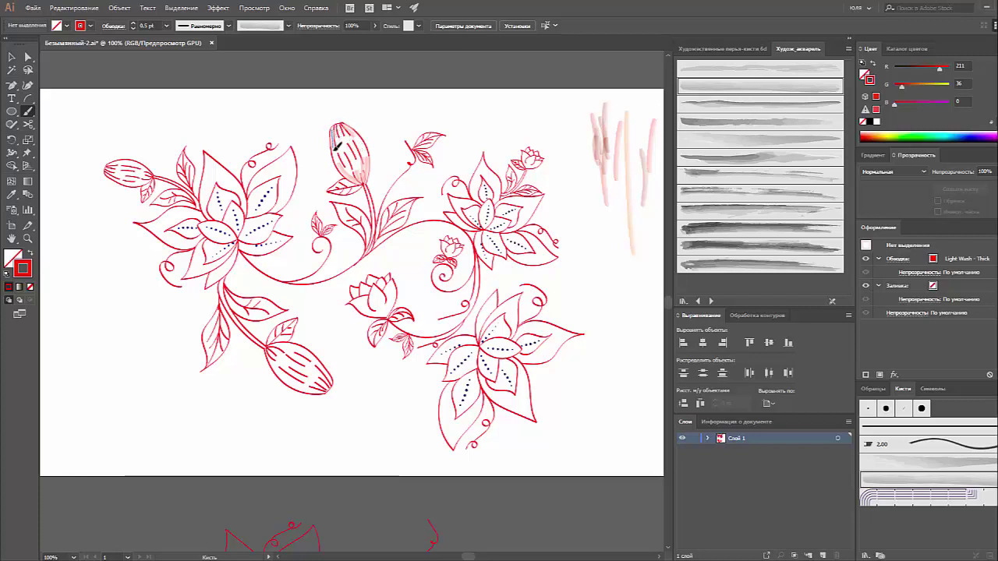
- Paint the top bud with pink, then orange, then yellow-green watercolour strokes
{"action": "left_click_drag", "start_coordinate": [337, 132], "coordinate": [339, 159]}
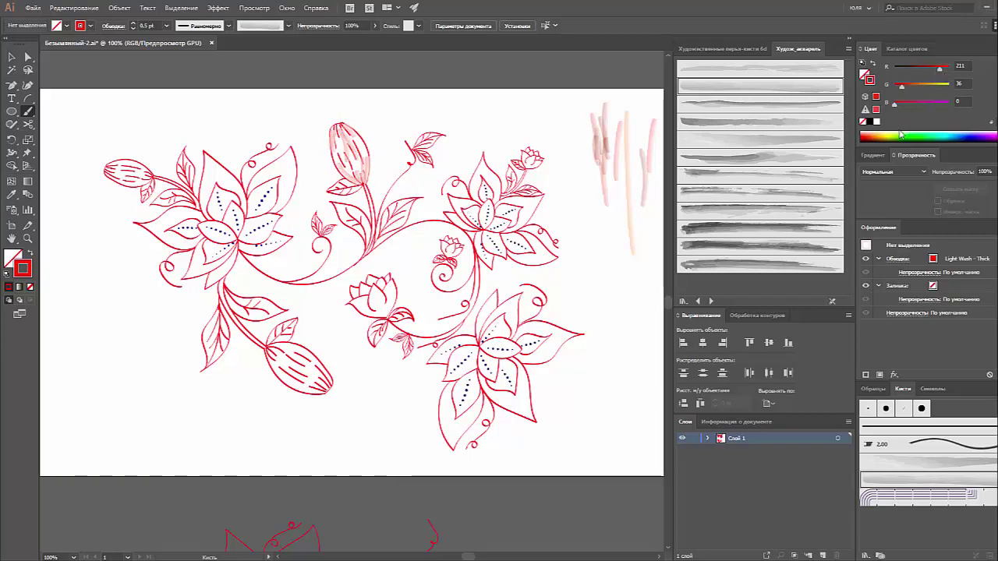
{"action": "left_click", "coordinate": [874, 133]}
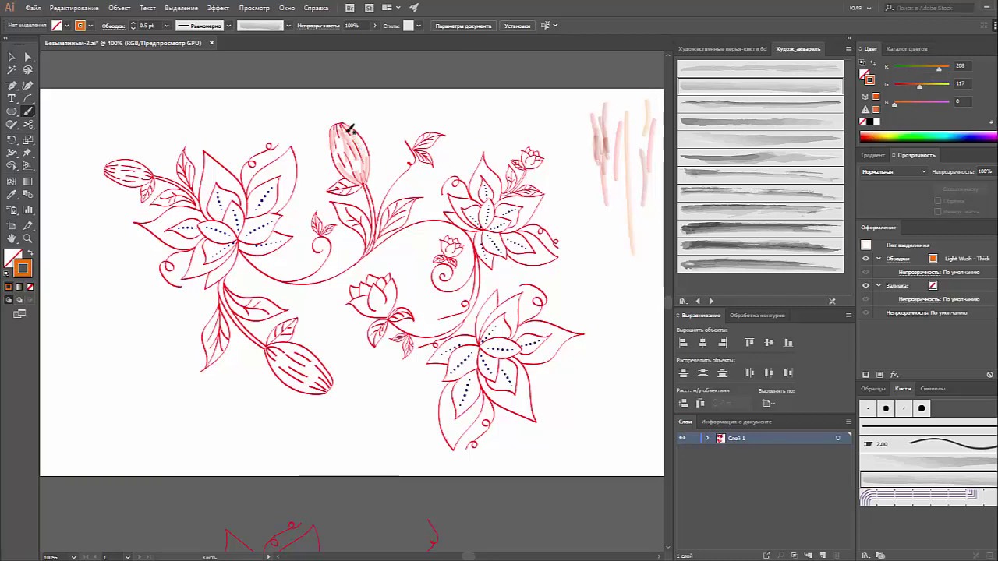
{"action": "mouse_move", "coordinate": [361, 134]}
{"action": "left_mouse_down"}
{"action": "mouse_move", "coordinate": [343, 150]}
{"action": "mouse_move", "coordinate": [363, 176]}
{"action": "left_mouse_up"}
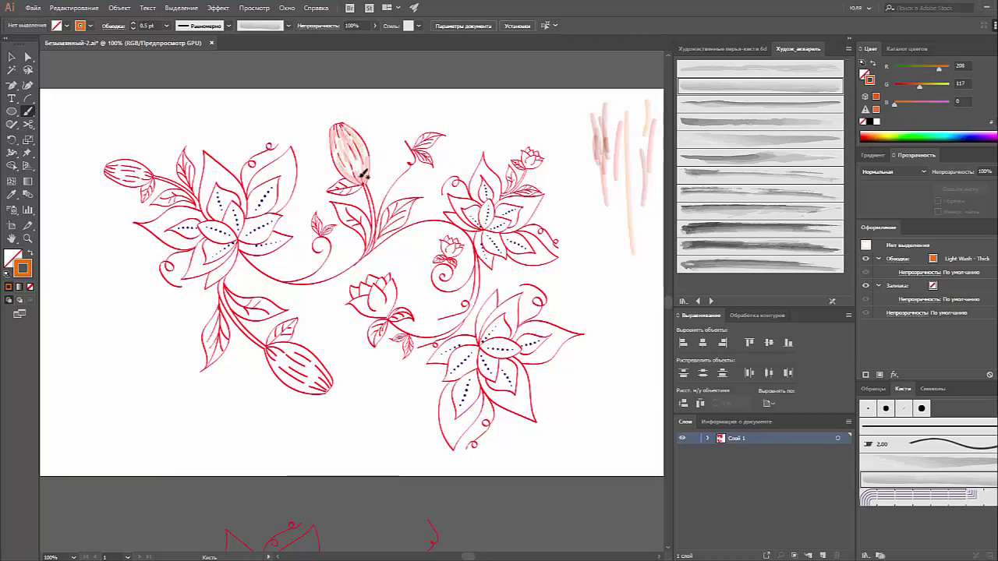
{"action": "left_click", "coordinate": [944, 87]}
{"action": "mouse_move", "coordinate": [350, 138]}
{"action": "left_mouse_down"}
{"action": "mouse_move", "coordinate": [355, 160]}
{"action": "mouse_move", "coordinate": [344, 143]}
{"action": "mouse_move", "coordinate": [356, 151]}
{"action": "mouse_move", "coordinate": [356, 138]}
{"action": "left_mouse_up"}
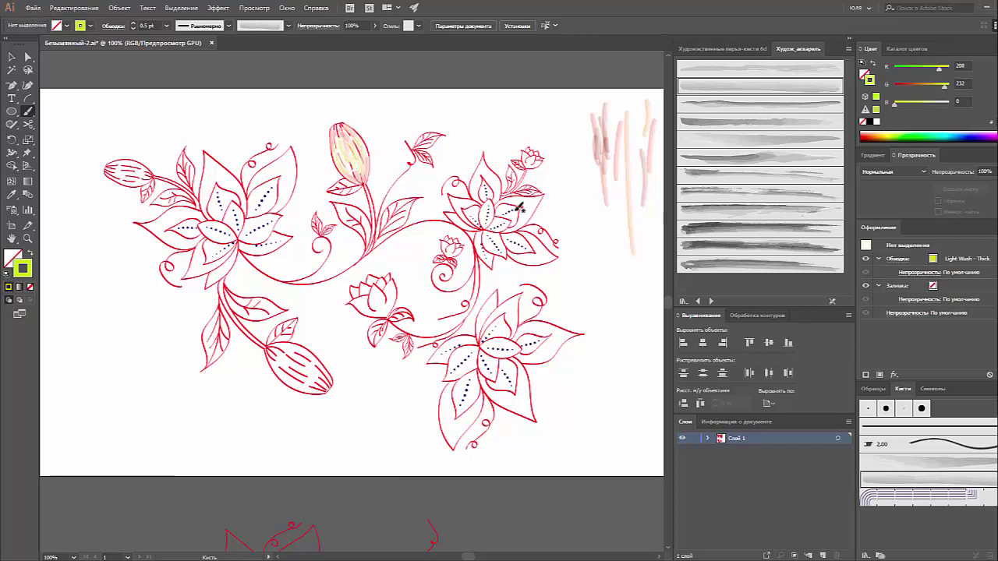
- Select the top bud's strokes and preview them in Multiply, then back in Normal
{"action": "key", "text": "v"}
{"action": "left_click_drag", "start_coordinate": [306, 107], "coordinate": [400, 203]}
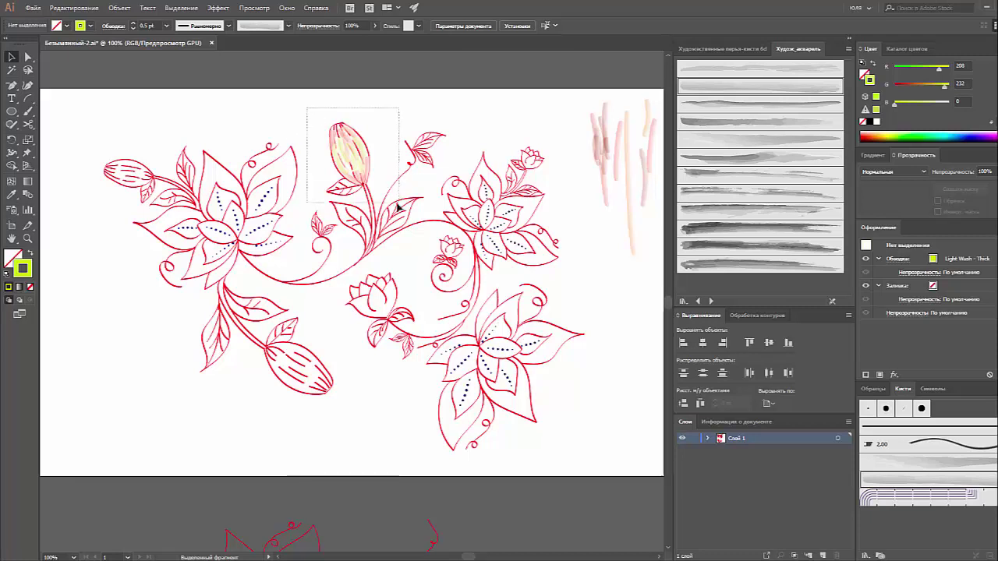
{"action": "left_click", "coordinate": [880, 176]}
{"action": "left_click", "coordinate": [881, 212]}
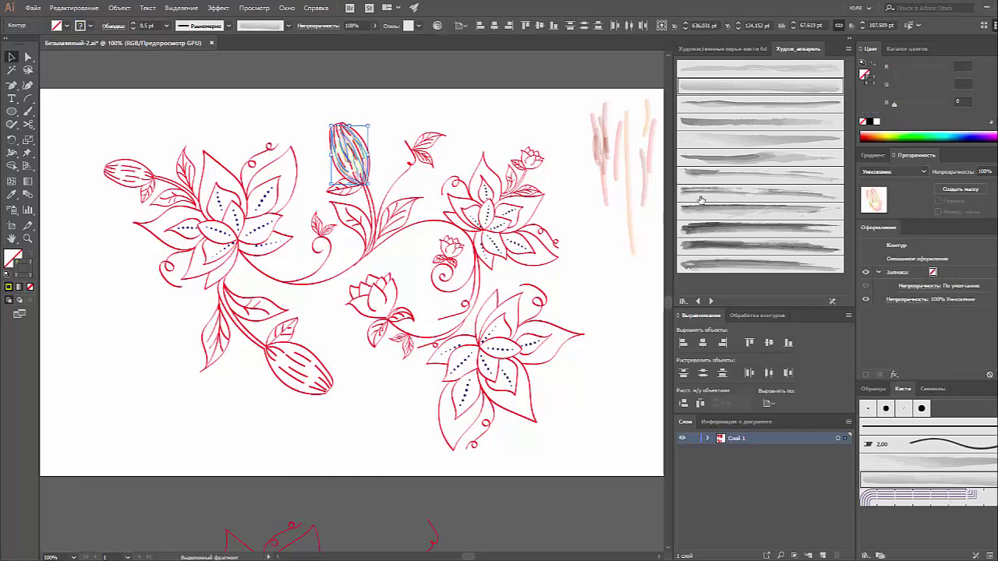
{"action": "left_click", "coordinate": [387, 129]}
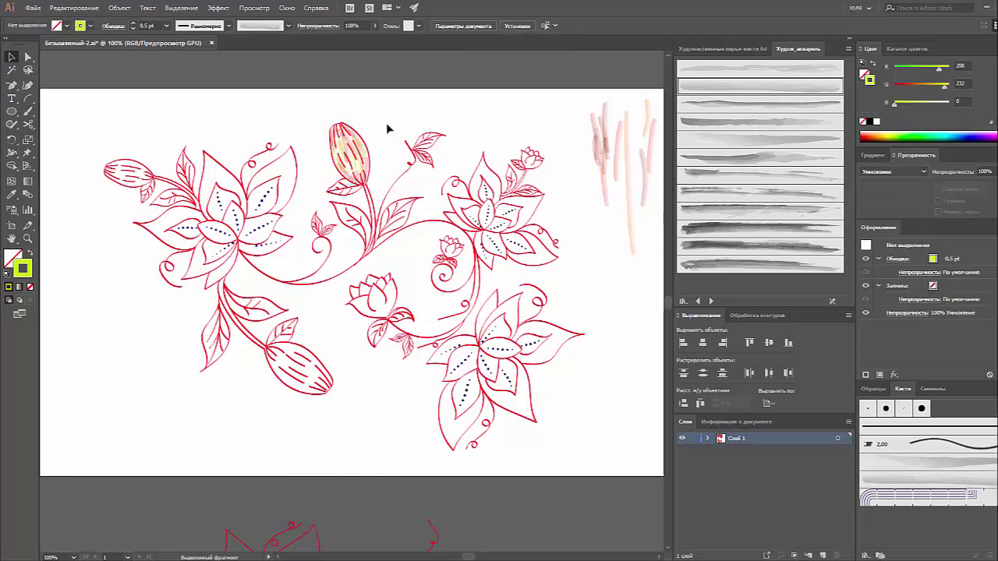
{"action": "left_click", "coordinate": [347, 144]}
{"action": "left_click", "coordinate": [887, 173]}
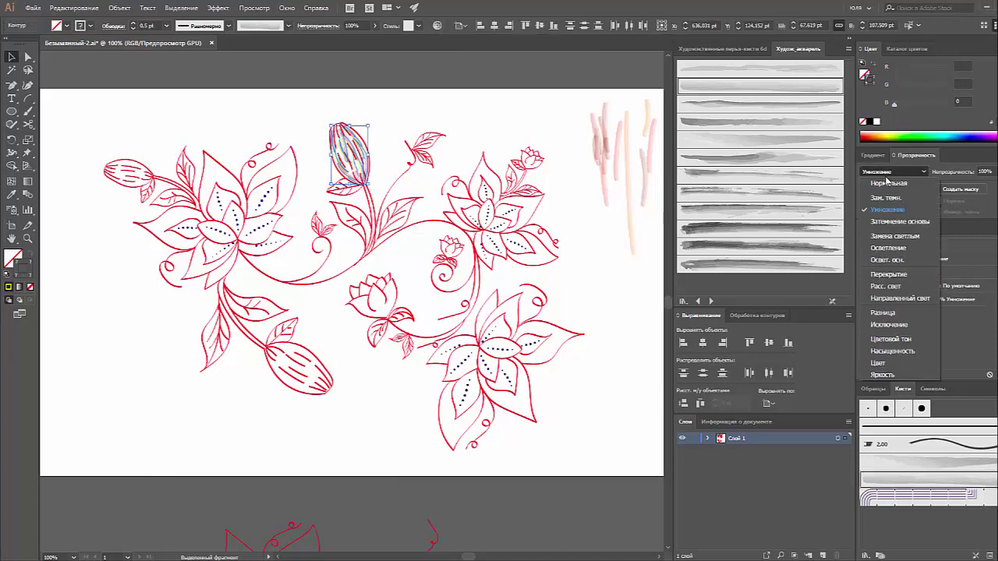
{"action": "left_click", "coordinate": [887, 183]}
{"action": "left_click", "coordinate": [439, 118]}
- Compare the bud strokes in the Screen and Overlay blend modes, returning to Screen
{"action": "left_click_drag", "start_coordinate": [385, 107], "coordinate": [327, 195]}
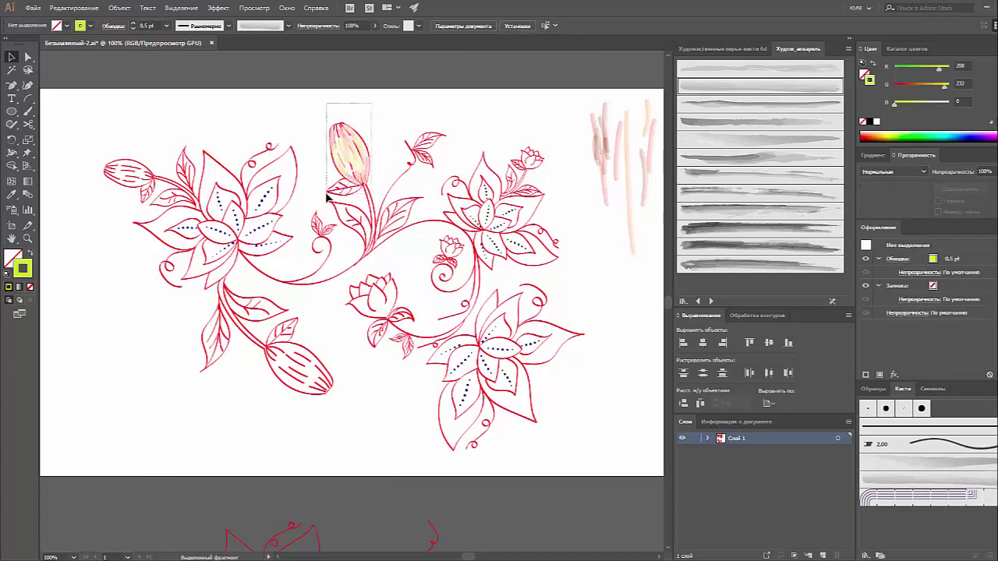
{"action": "left_click", "coordinate": [893, 172]}
{"action": "left_click", "coordinate": [897, 235]}
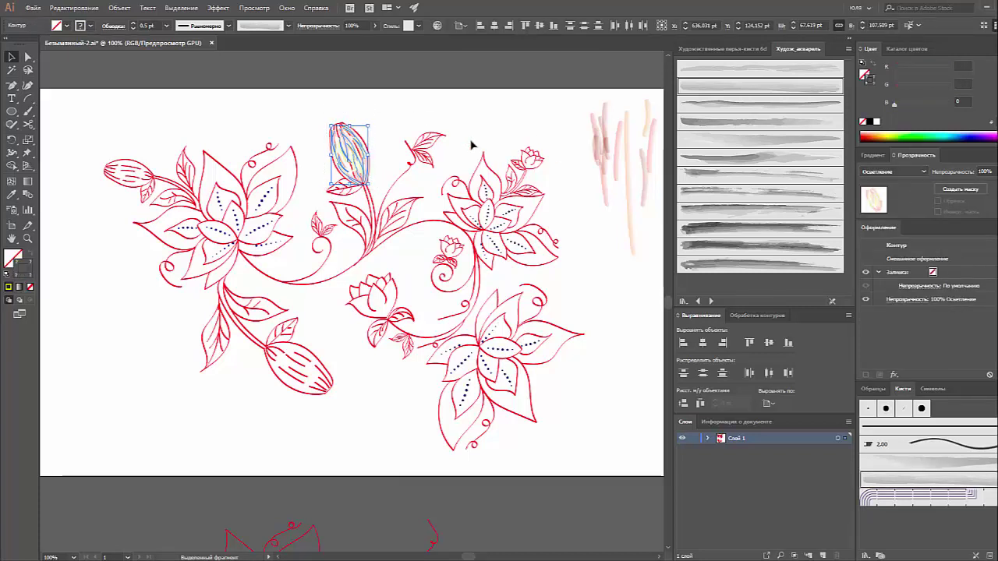
{"action": "left_click", "coordinate": [413, 131]}
{"action": "left_click_drag", "start_coordinate": [393, 110], "coordinate": [325, 192]}
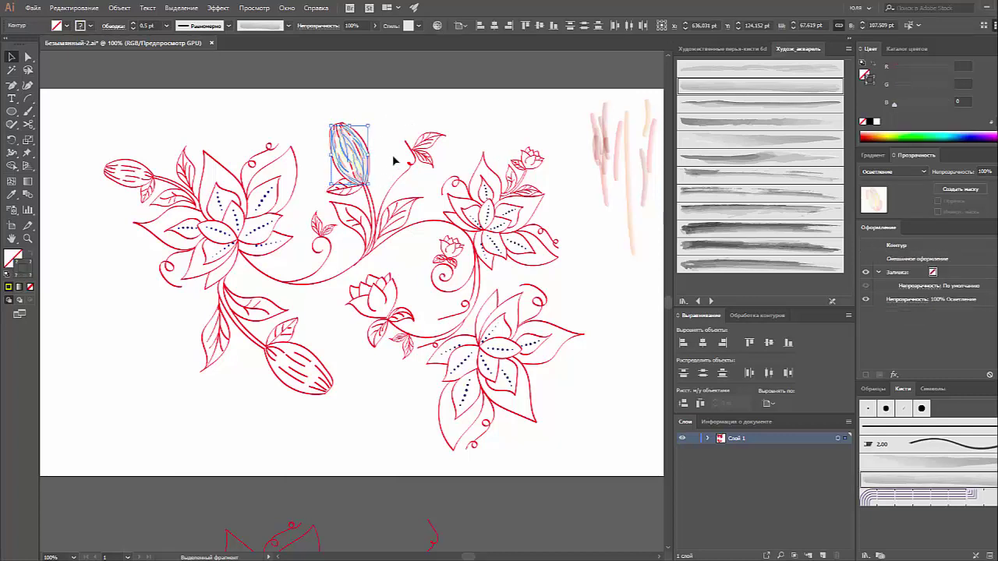
{"action": "left_click", "coordinate": [893, 172]}
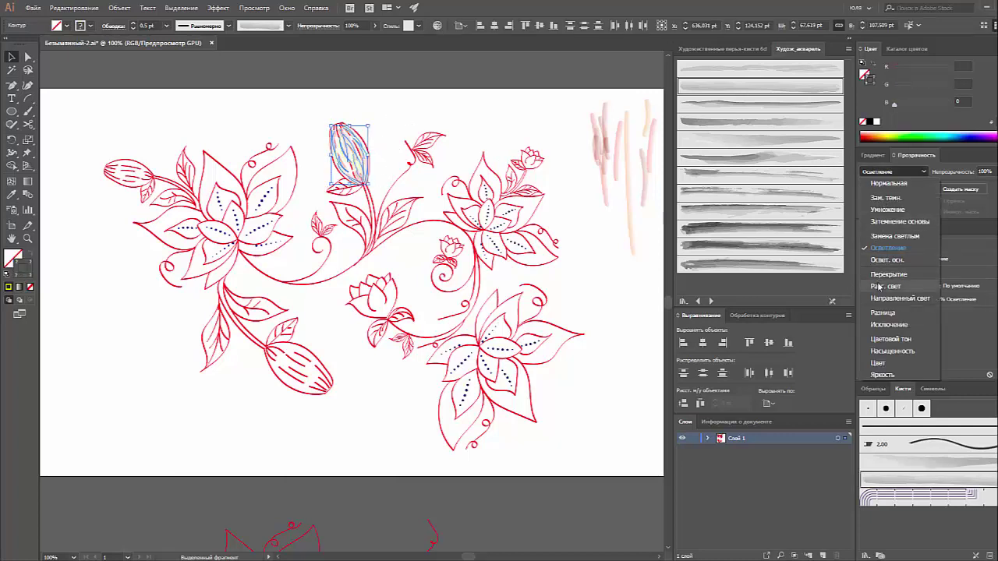
{"action": "left_click", "coordinate": [897, 274]}
{"action": "left_click", "coordinate": [379, 127]}
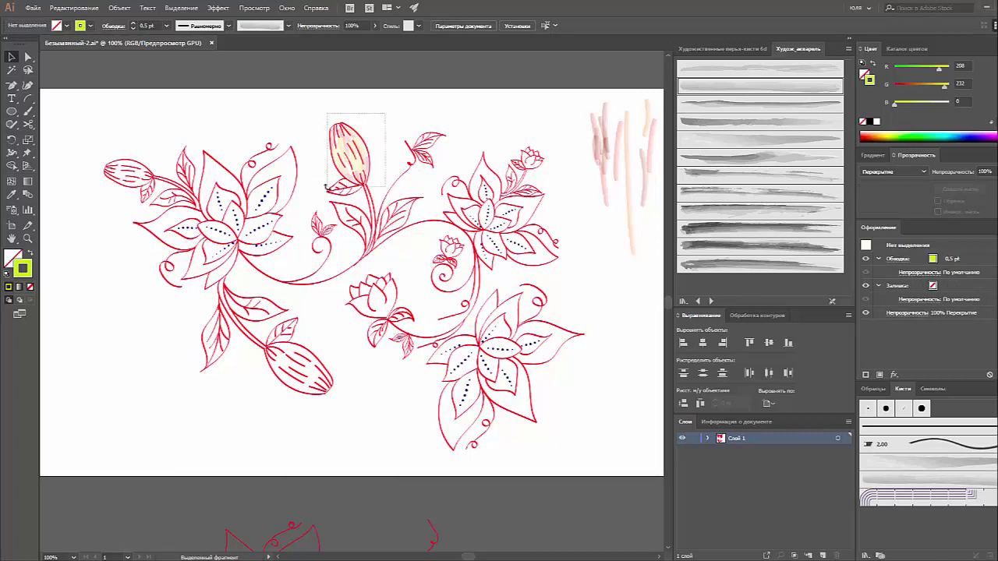
{"action": "left_click_drag", "start_coordinate": [386, 113], "coordinate": [324, 195]}
{"action": "left_click", "coordinate": [893, 172]}
{"action": "left_click", "coordinate": [888, 248]}
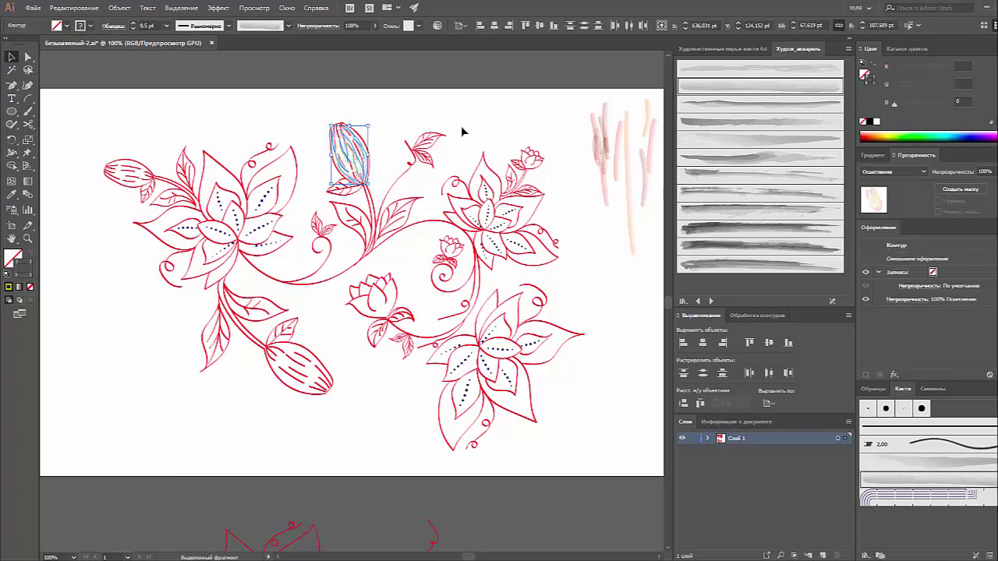
{"action": "left_click", "coordinate": [460, 129]}
- Try Hard Light on the bud strokes, then apply Lighten and deselect everything
{"action": "left_click_drag", "start_coordinate": [367, 114], "coordinate": [325, 195]}
{"action": "left_click", "coordinate": [893, 171]}
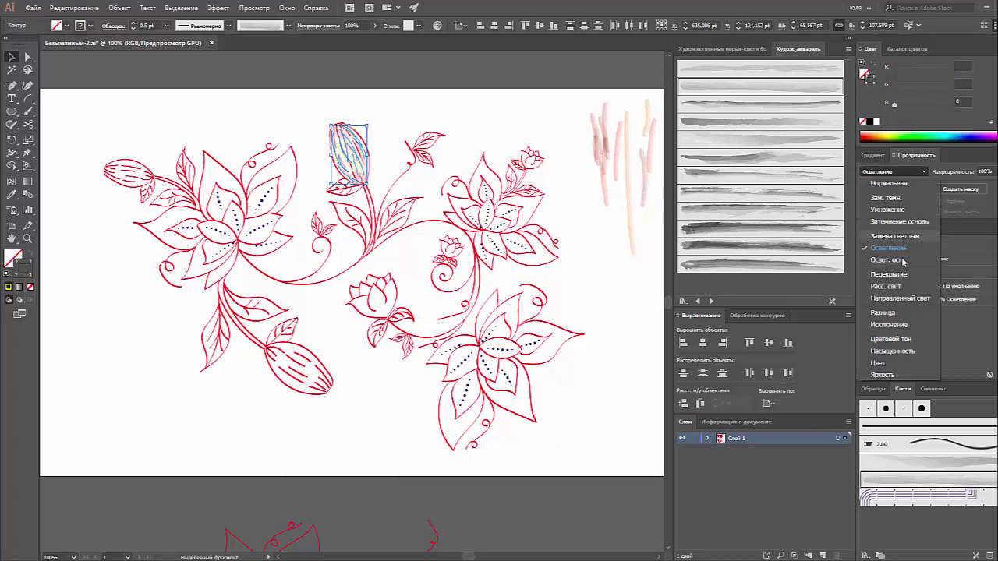
{"action": "left_click", "coordinate": [894, 296]}
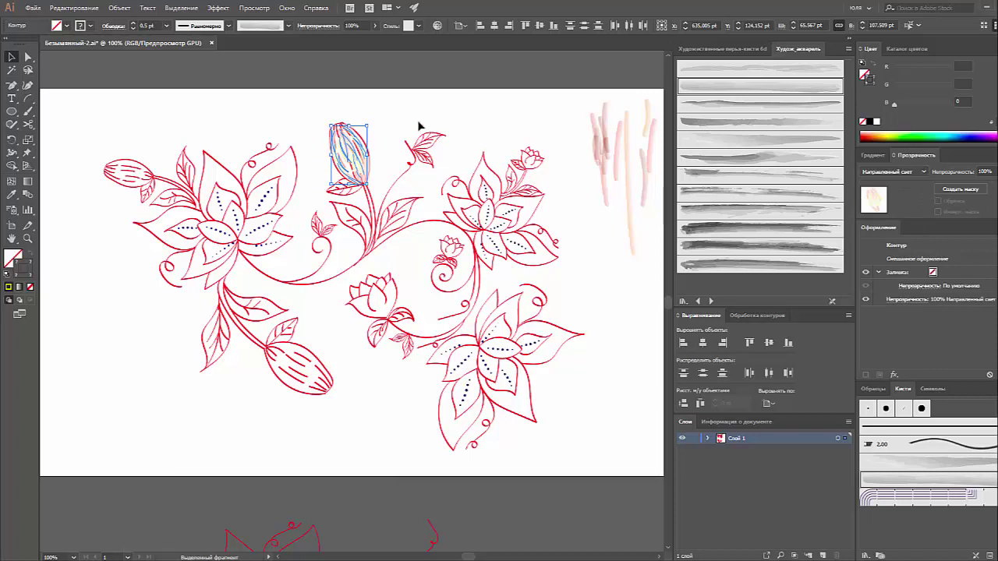
{"action": "left_click", "coordinate": [419, 138]}
{"action": "left_click_drag", "start_coordinate": [382, 115], "coordinate": [325, 193]}
{"action": "left_click", "coordinate": [890, 172]}
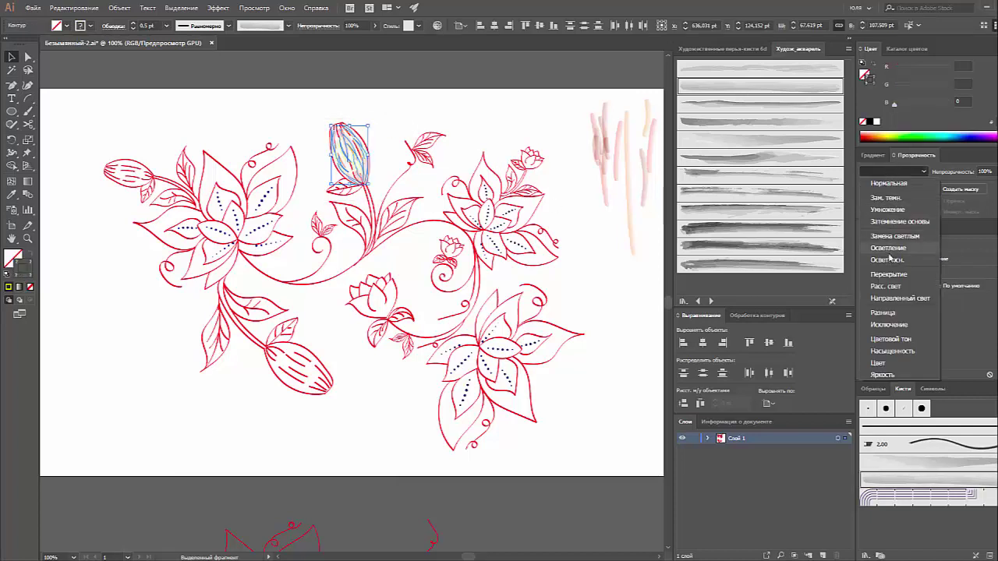
{"action": "left_click", "coordinate": [889, 231]}
{"action": "key", "text": "ctrl+shift+a"}
{"action": "key", "text": "b"}
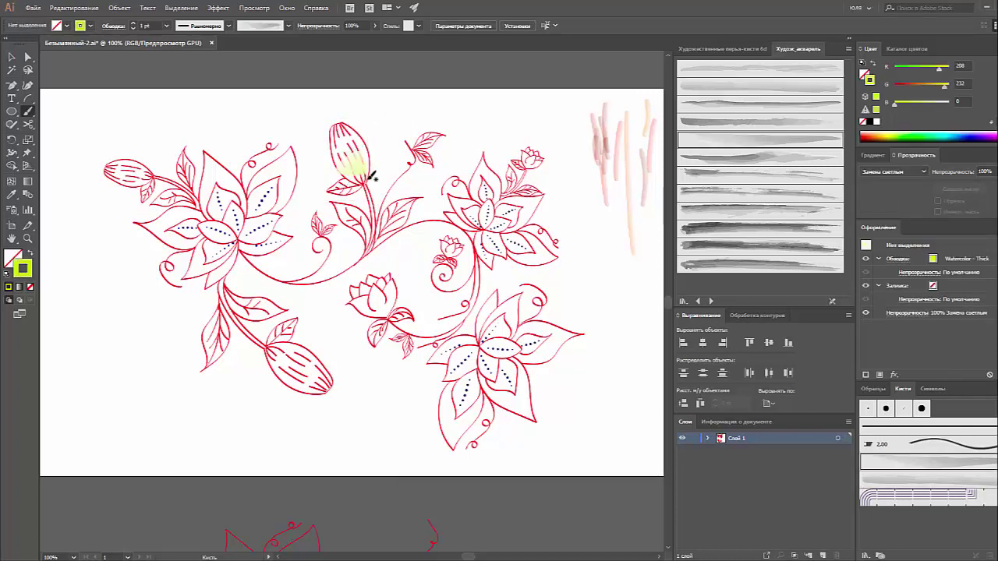
- Undo the last bud stroke and set brush opacity to 42% with a 0.5 pt stroke
{"action": "key", "text": "ctrl+z"}
{"action": "left_click", "coordinate": [374, 26]}
{"action": "left_click_drag", "start_coordinate": [376, 39], "coordinate": [350, 39]}
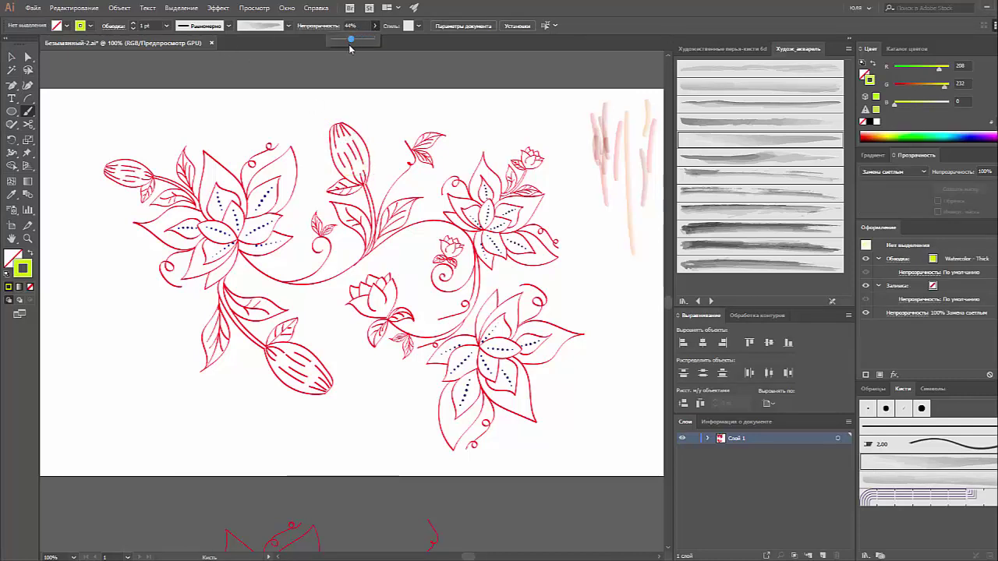
{"action": "left_click", "coordinate": [166, 26]}
{"action": "left_click", "coordinate": [177, 53]}
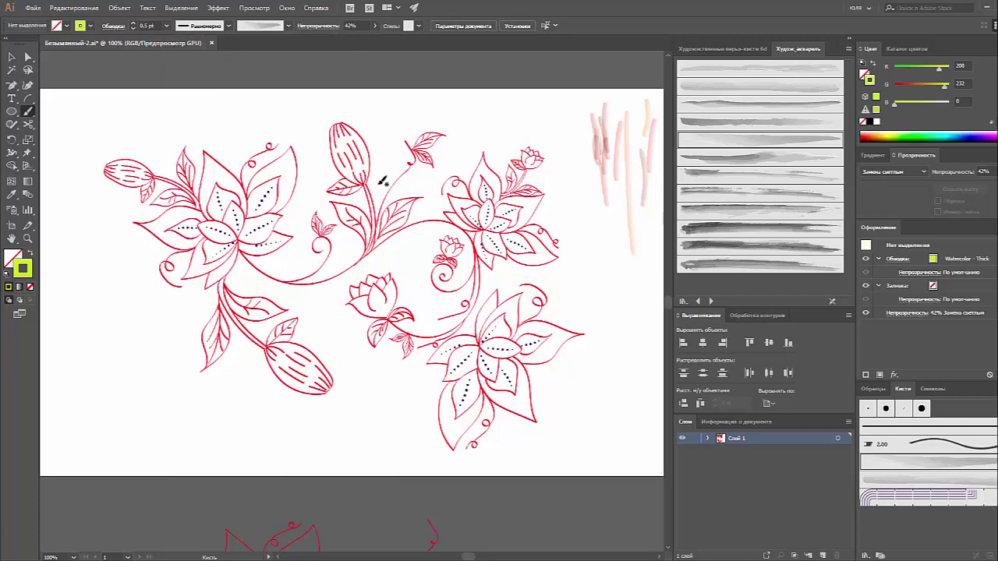
- Paint pale yellow washes into the top, left and lower-left buds, plus light green on the lower-left
{"action": "left_click_drag", "start_coordinate": [343, 141], "coordinate": [341, 181]}
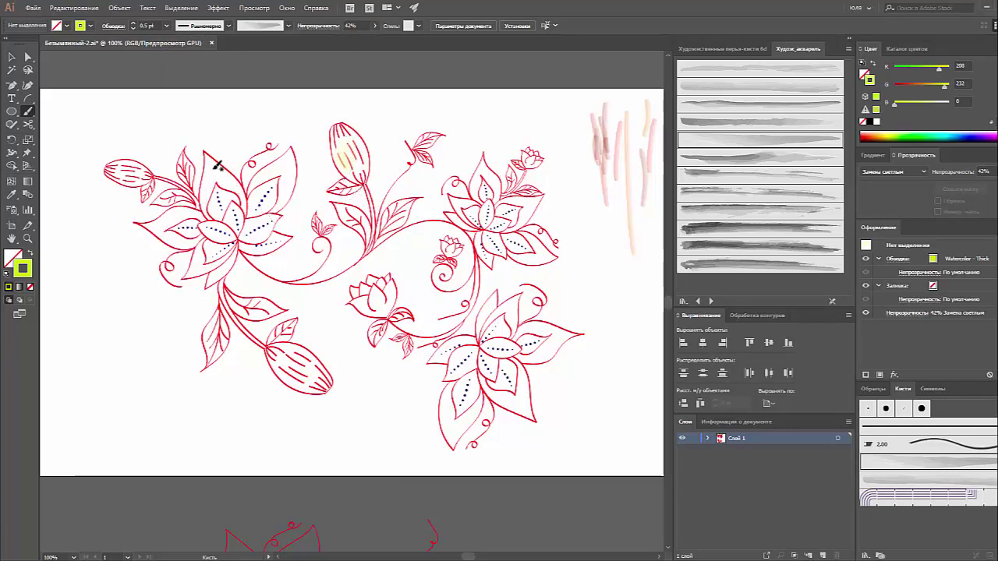
{"action": "left_click_drag", "start_coordinate": [146, 176], "coordinate": [111, 166]}
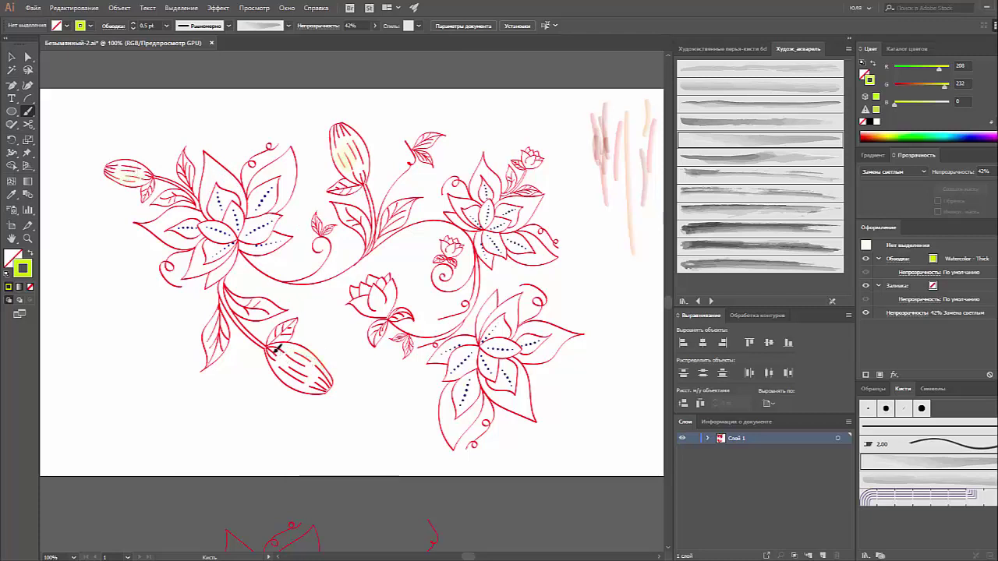
{"action": "left_click_drag", "start_coordinate": [277, 349], "coordinate": [319, 376]}
{"action": "left_click_drag", "start_coordinate": [961, 83], "coordinate": [927, 70]}
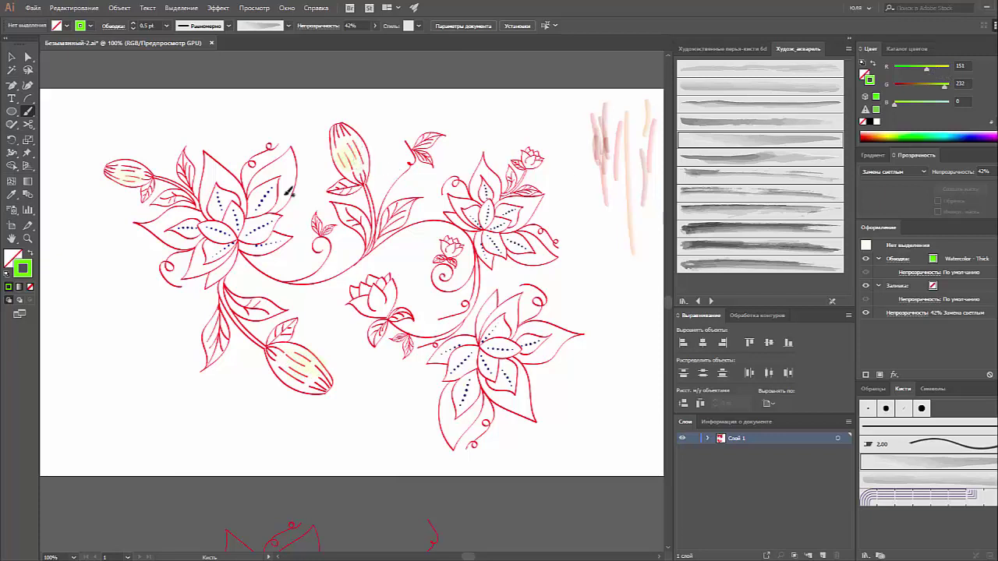
{"action": "left_click", "coordinate": [909, 68]}
{"action": "left_click_drag", "start_coordinate": [308, 371], "coordinate": [275, 355]}
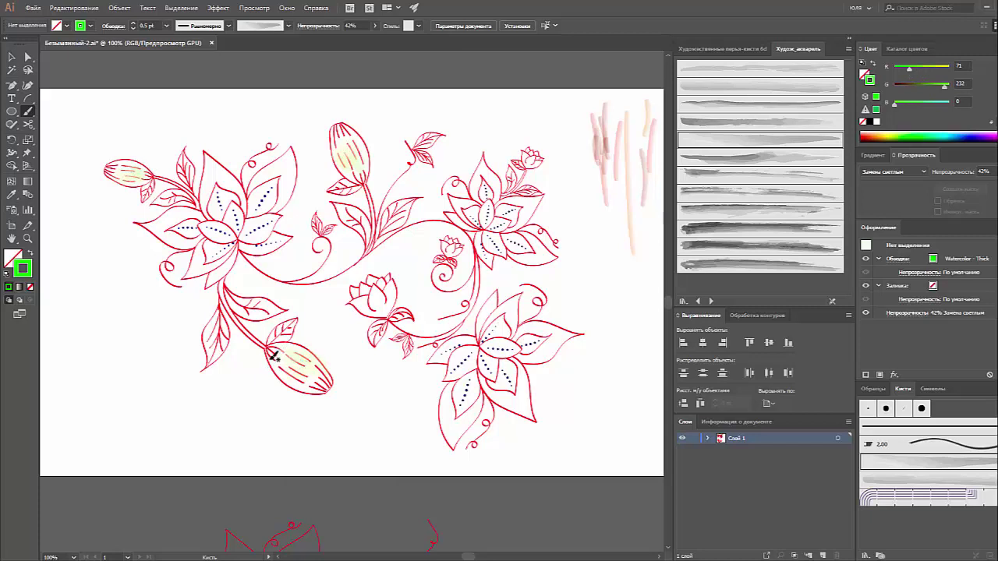
- Add cyan washes to the three buds, then a faint blue wash at 0.25 pt
{"action": "left_click", "coordinate": [928, 135]}
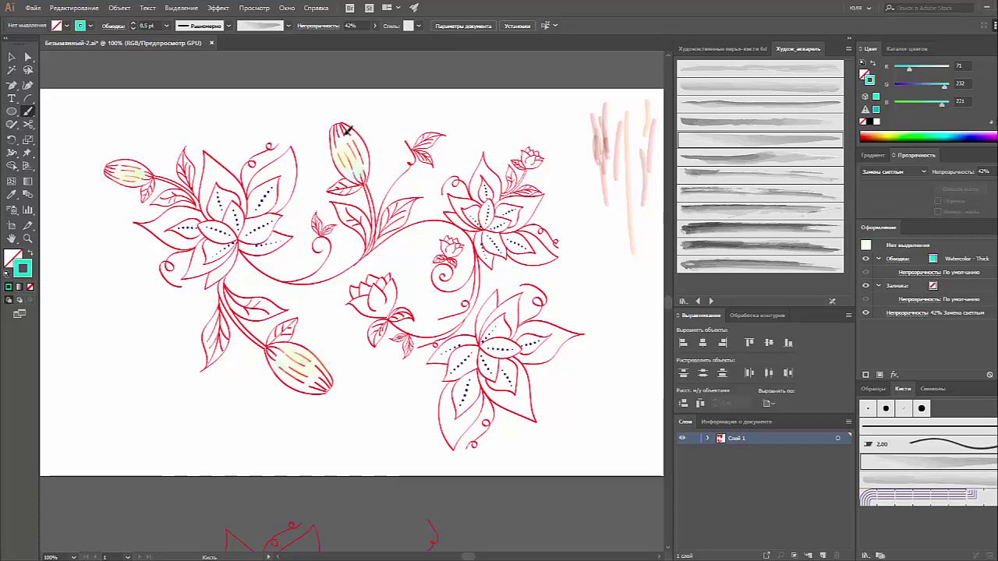
{"action": "left_click_drag", "start_coordinate": [341, 152], "coordinate": [346, 190]}
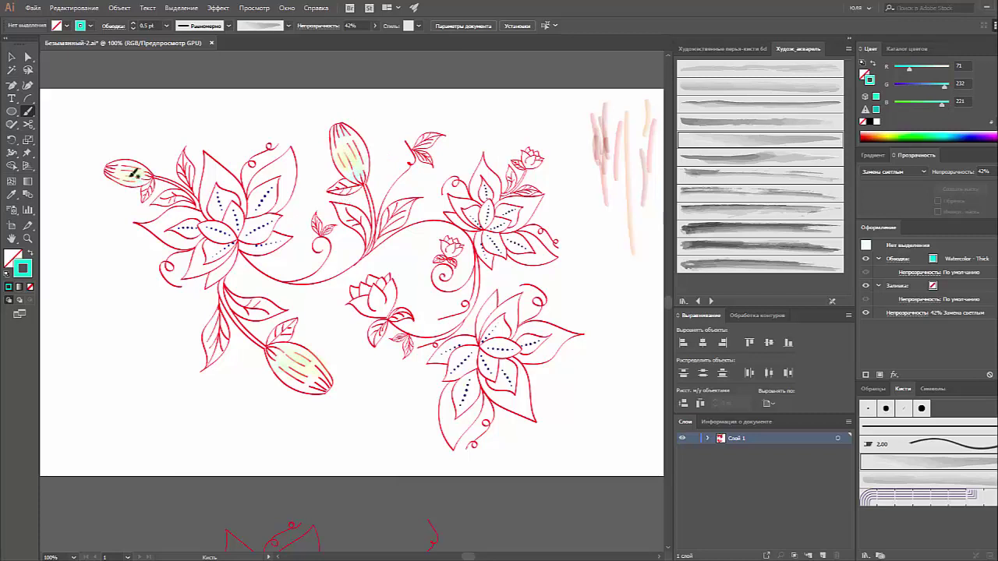
{"action": "left_click_drag", "start_coordinate": [130, 168], "coordinate": [109, 165]}
{"action": "left_click_drag", "start_coordinate": [319, 382], "coordinate": [304, 372]}
{"action": "left_click", "coordinate": [912, 85]}
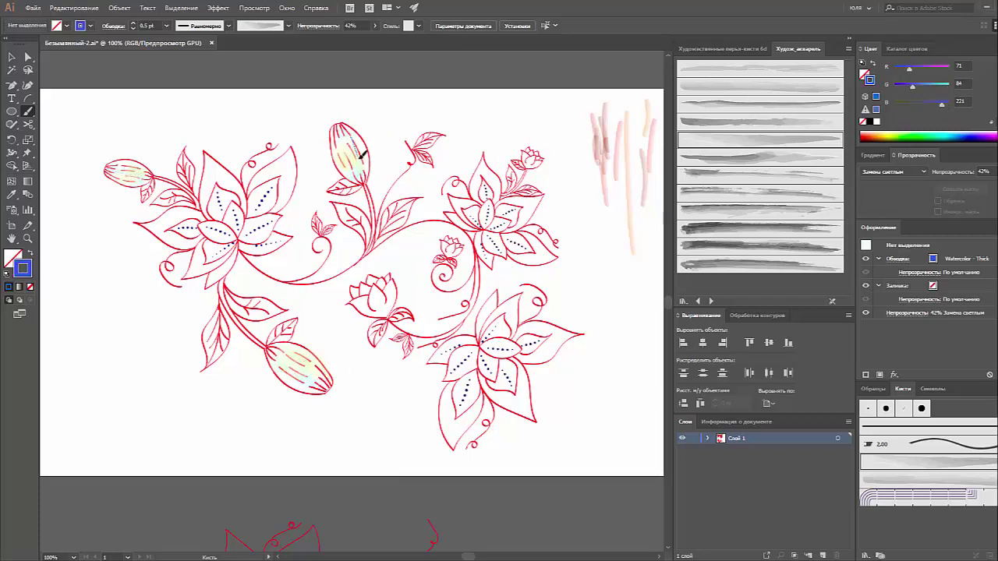
{"action": "left_click", "coordinate": [925, 85]}
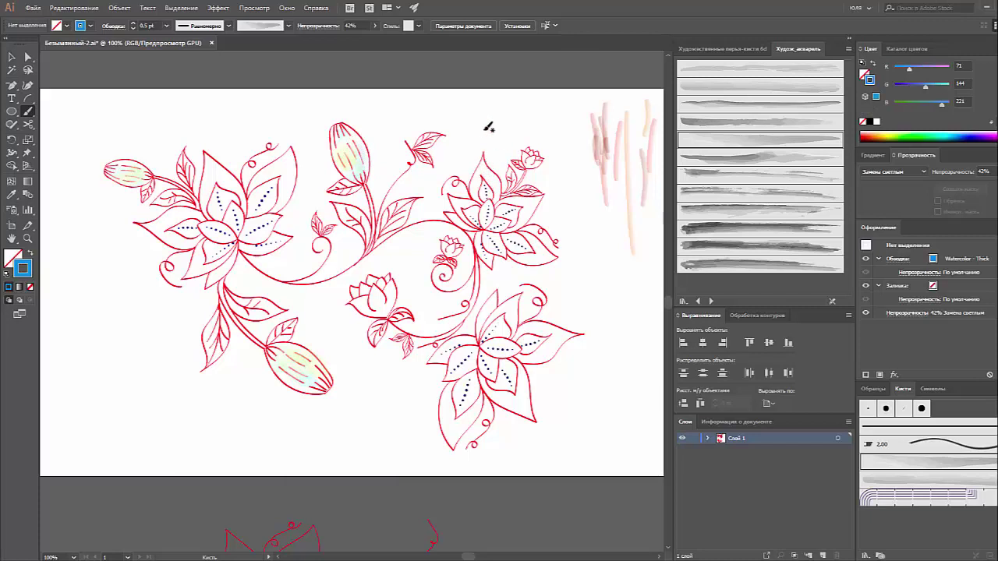
{"action": "left_click", "coordinate": [166, 26]}
{"action": "left_click_drag", "start_coordinate": [291, 160], "coordinate": [292, 161]}
- Tint the upper-left flower's petals with yellow-green and green washes, then restore 0.5 pt stroke
{"action": "left_click", "coordinate": [935, 67]}
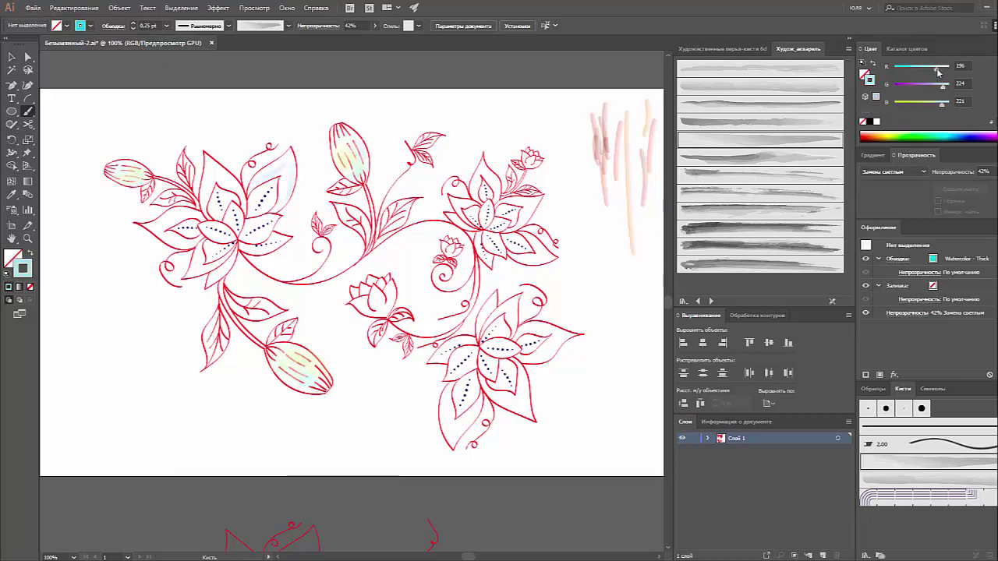
{"action": "left_click", "coordinate": [910, 102]}
{"action": "left_click_drag", "start_coordinate": [910, 105], "coordinate": [901, 105]}
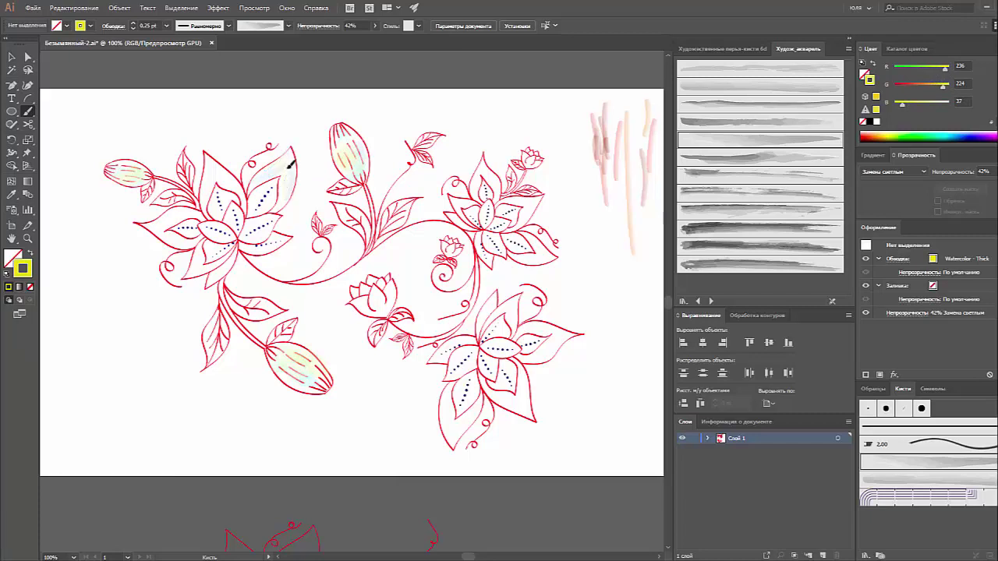
{"action": "left_click_drag", "start_coordinate": [290, 164], "coordinate": [285, 202]}
{"action": "left_click", "coordinate": [925, 67]}
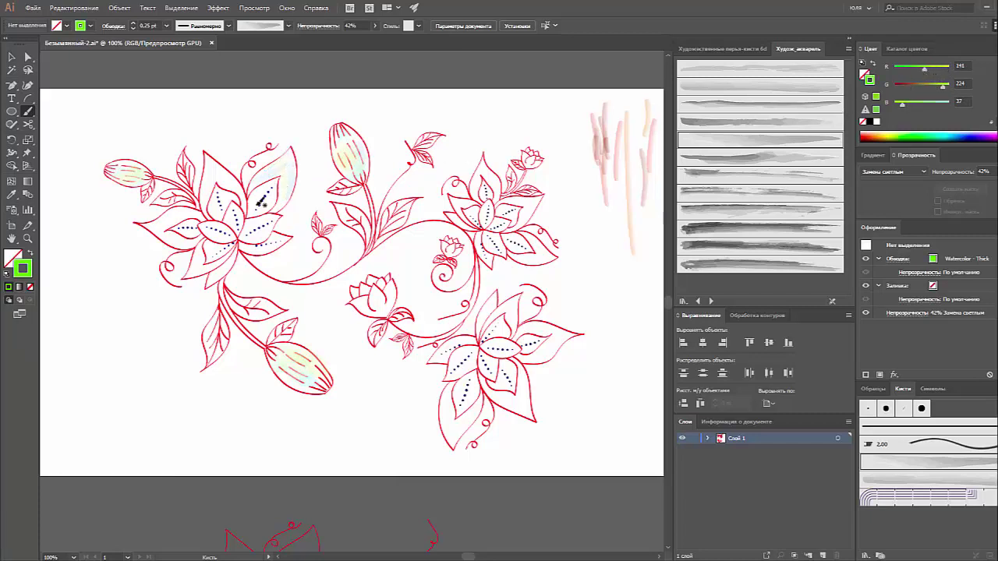
{"action": "left_click_drag", "start_coordinate": [290, 165], "coordinate": [277, 201]}
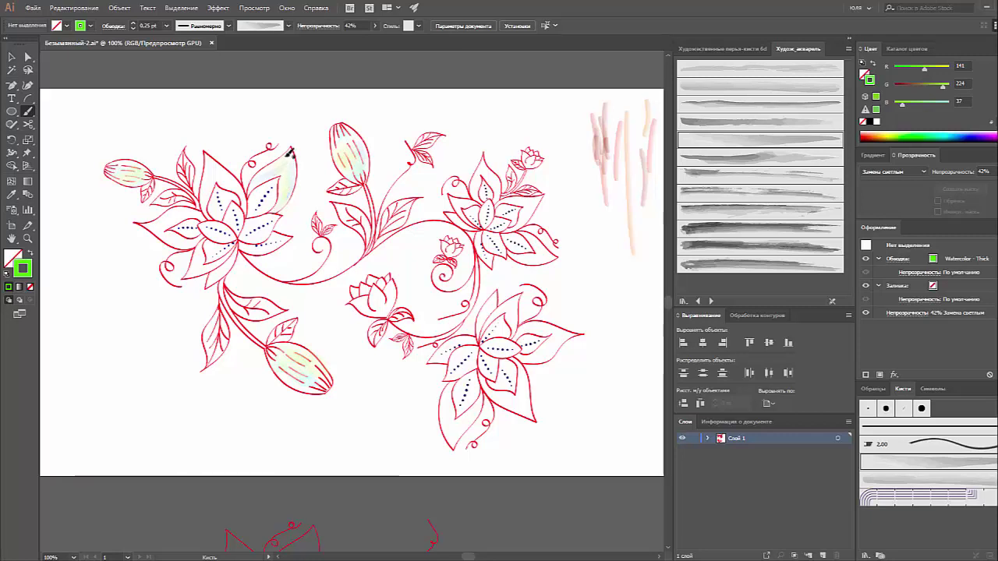
{"action": "left_click_drag", "start_coordinate": [289, 152], "coordinate": [261, 187]}
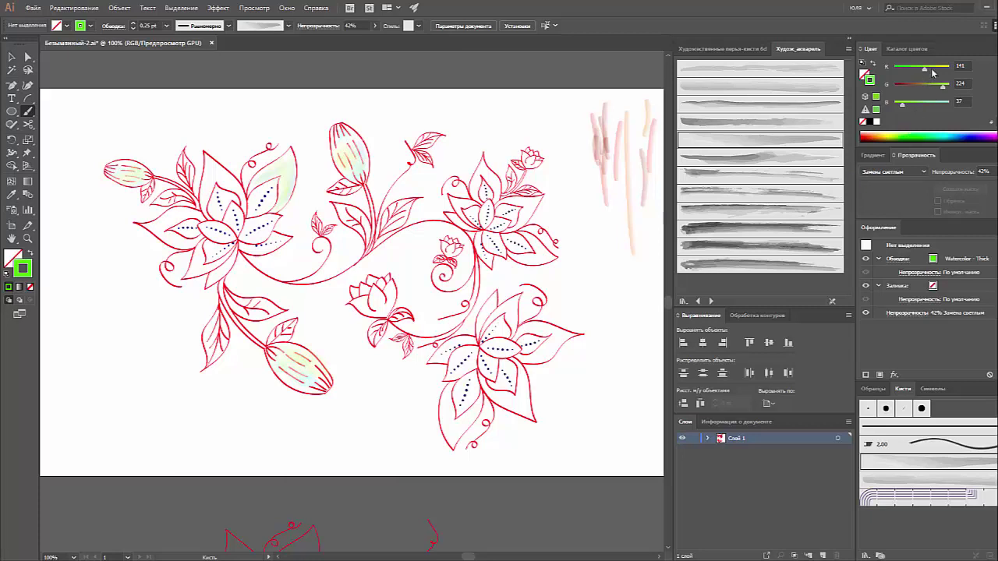
{"action": "left_click_drag", "start_coordinate": [932, 73], "coordinate": [939, 69]}
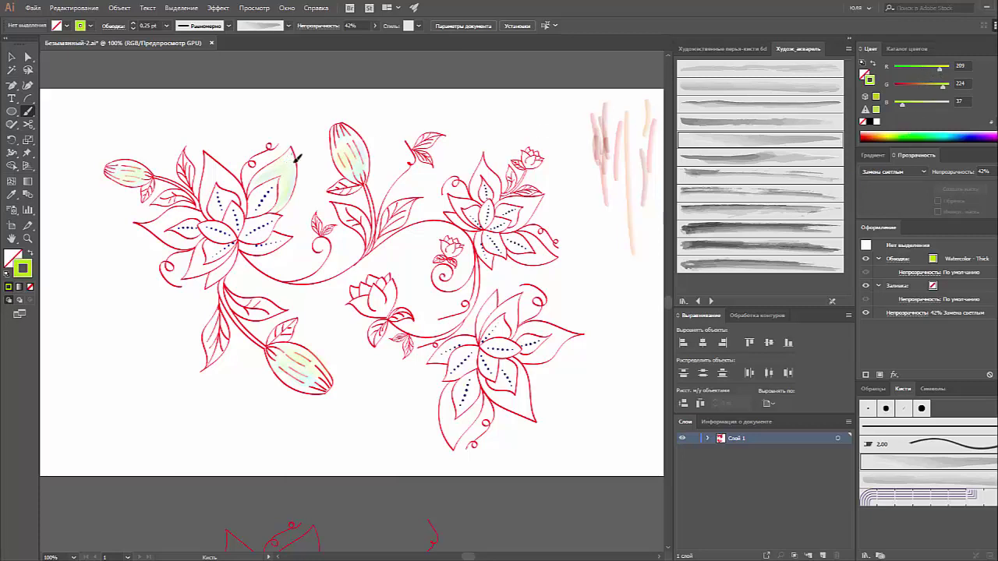
{"action": "left_click_drag", "start_coordinate": [296, 159], "coordinate": [286, 160]}
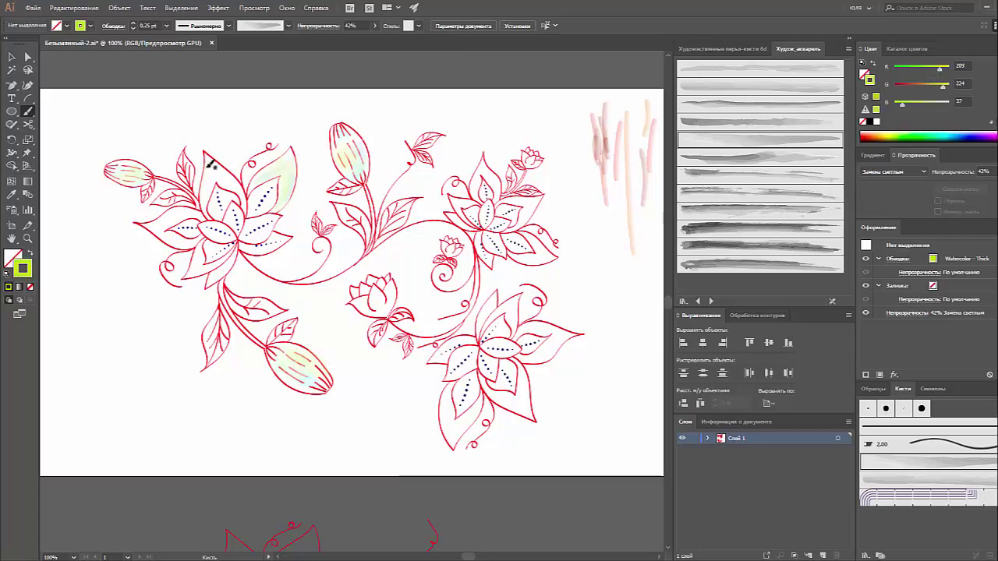
{"action": "left_click_drag", "start_coordinate": [213, 166], "coordinate": [210, 192]}
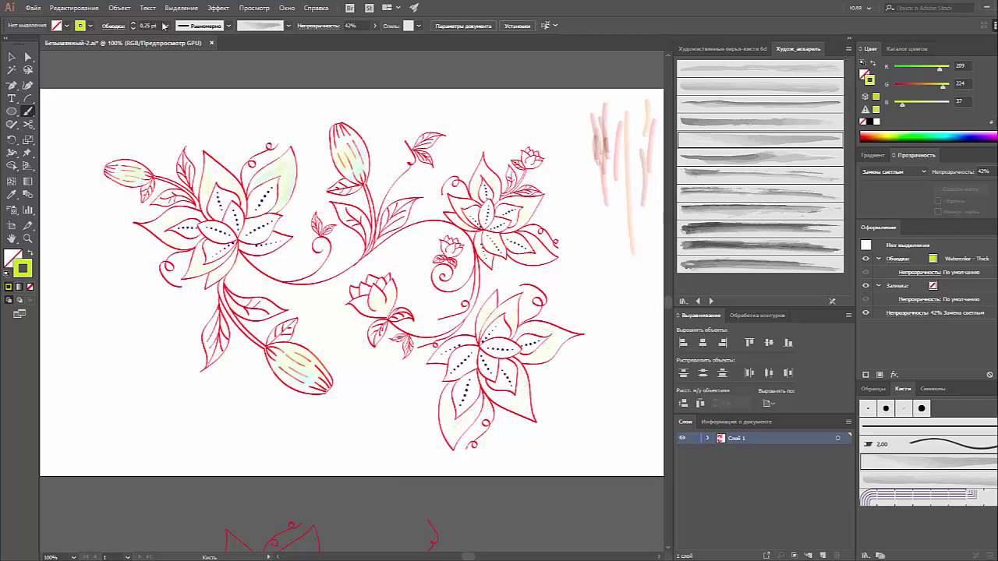
{"action": "left_click", "coordinate": [164, 26]}
{"action": "left_click", "coordinate": [183, 50]}
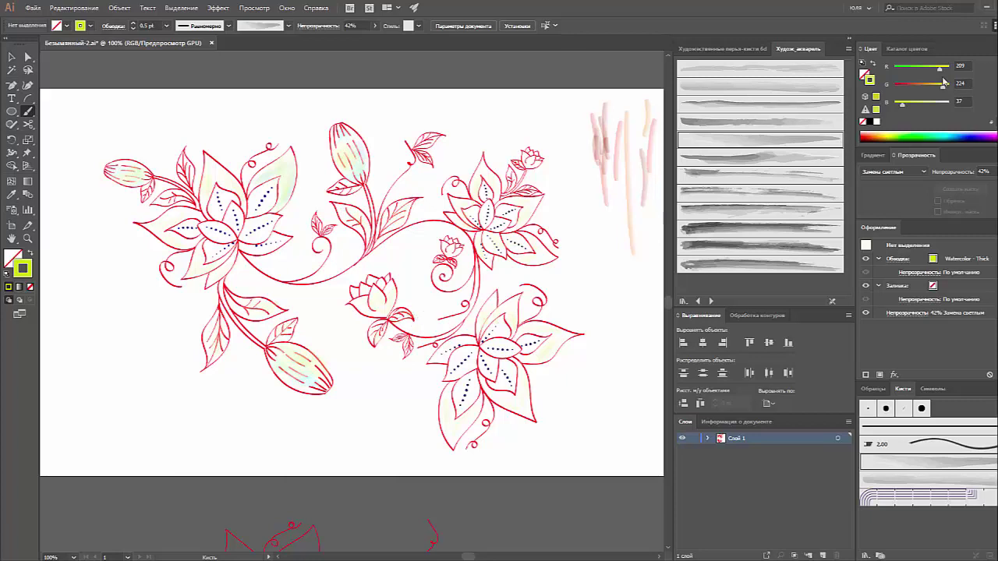
- Paint a teal wash beside the right flower and light green washes on two leaves
{"action": "left_click", "coordinate": [916, 67]}
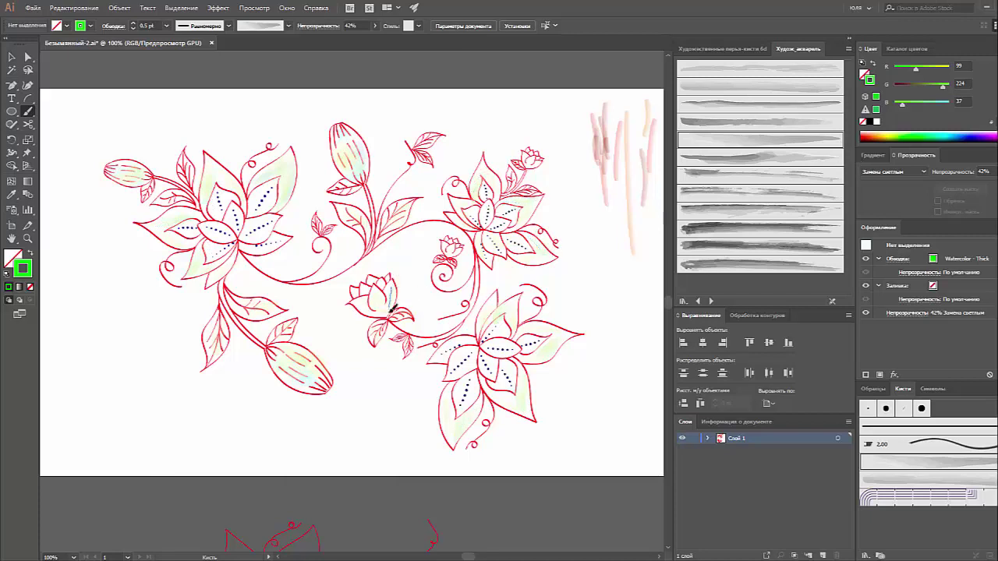
{"action": "left_click_drag", "start_coordinate": [902, 105], "coordinate": [933, 104]}
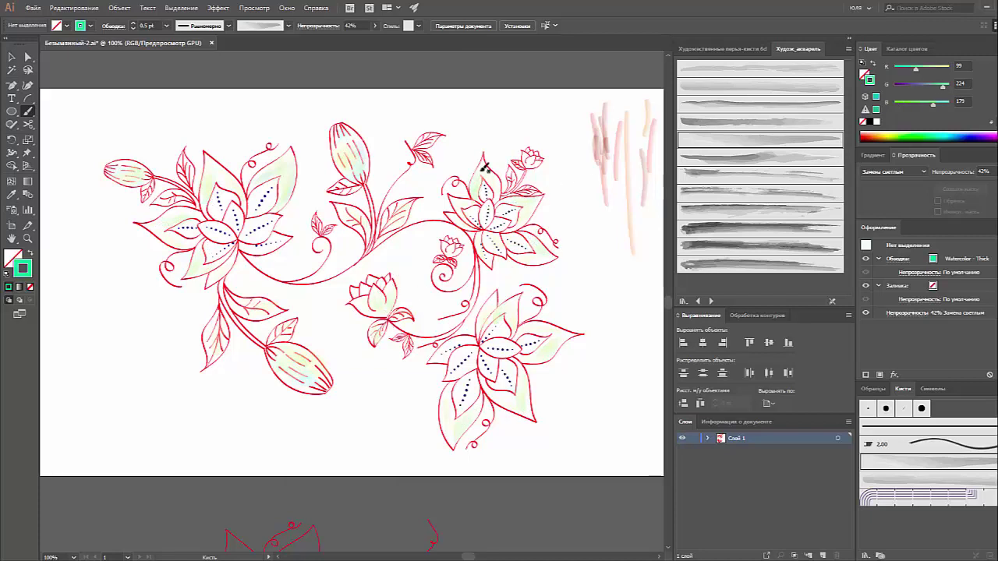
{"action": "left_click_drag", "start_coordinate": [604, 272], "coordinate": [608, 355]}
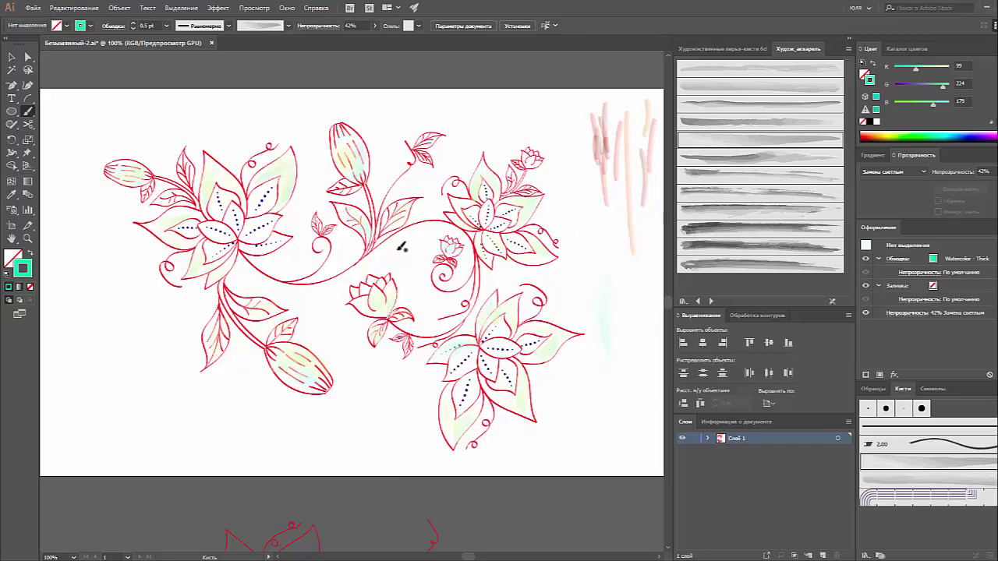
{"action": "left_click_drag", "start_coordinate": [933, 103], "coordinate": [906, 104]}
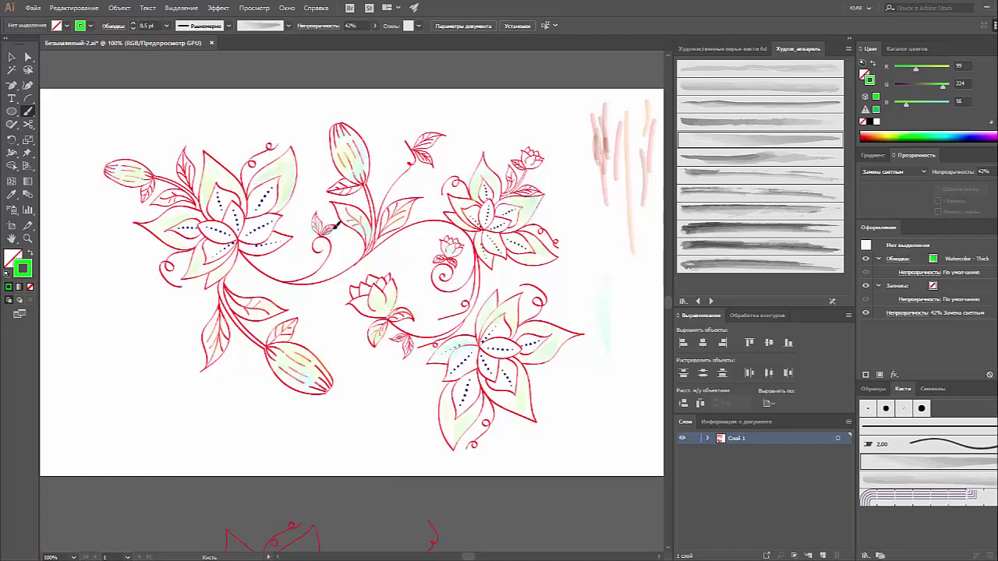
{"action": "left_click_drag", "start_coordinate": [340, 207], "coordinate": [363, 231]}
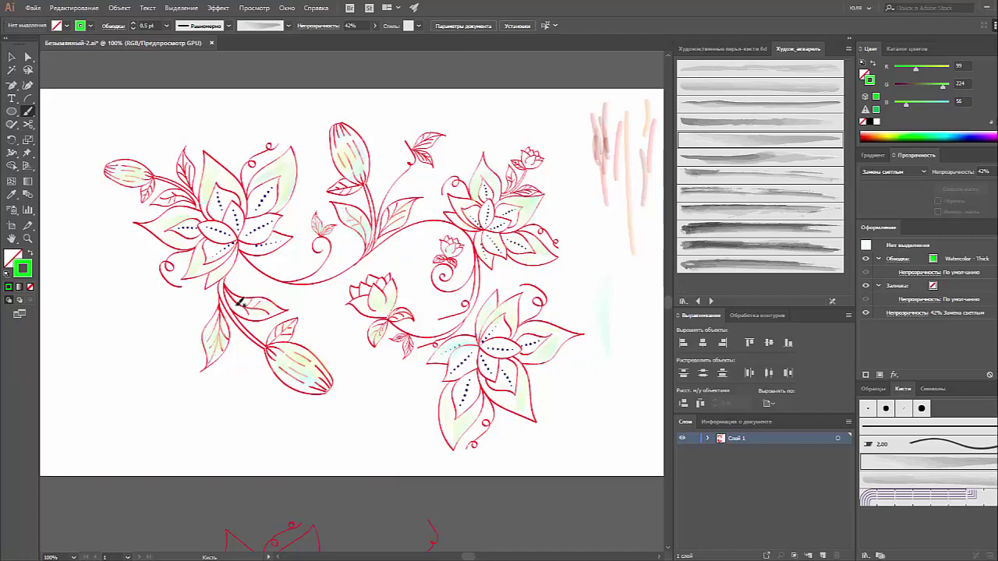
{"action": "left_click_drag", "start_coordinate": [286, 162], "coordinate": [283, 198]}
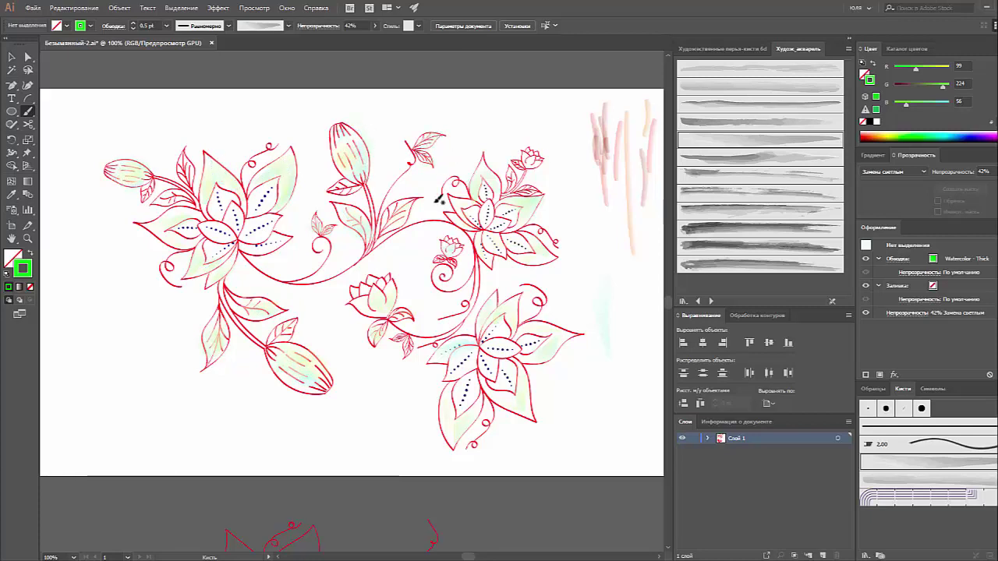
- Paint pale cyan washes on the bottom flower's petal and the left flower's lower petal
{"action": "left_click", "coordinate": [945, 69]}
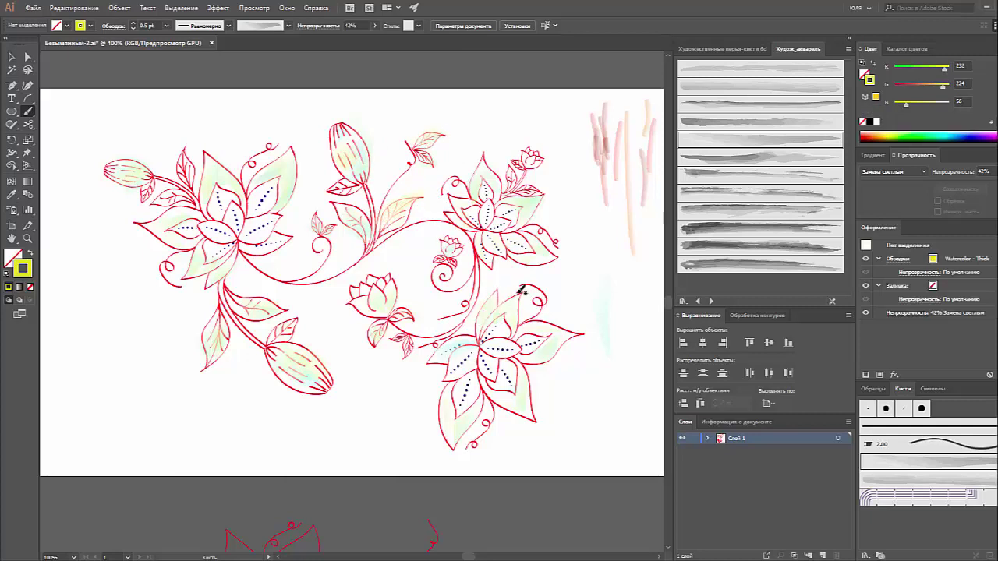
{"action": "left_click", "coordinate": [953, 132]}
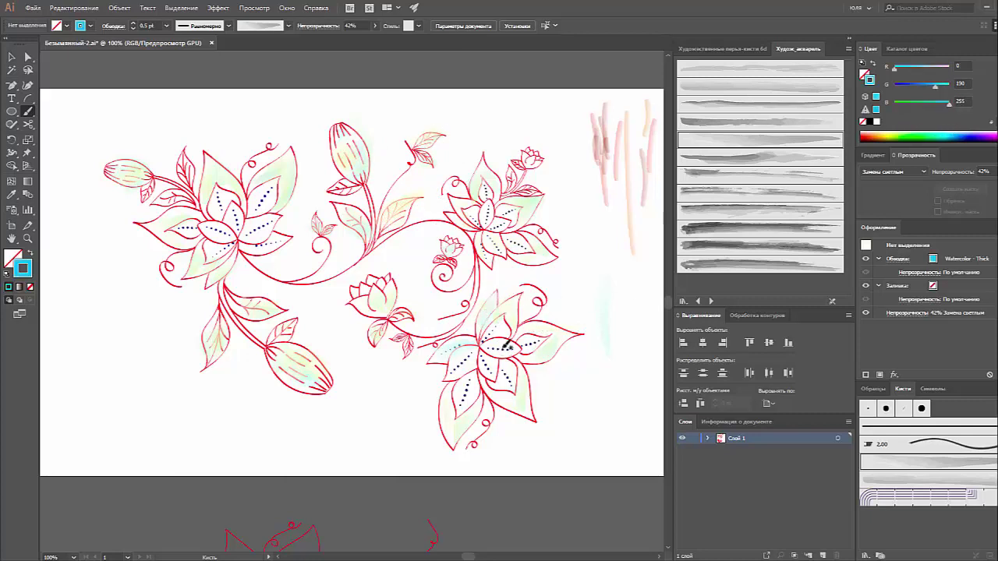
{"action": "left_click_drag", "start_coordinate": [451, 388], "coordinate": [453, 449]}
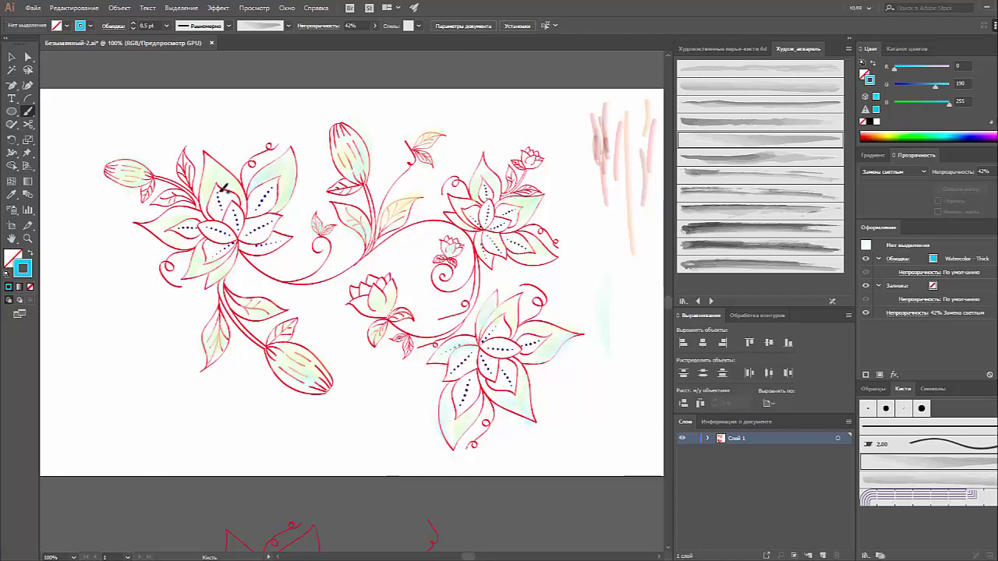
{"action": "left_click_drag", "start_coordinate": [196, 248], "coordinate": [190, 273]}
{"action": "left_click", "coordinate": [907, 134]}
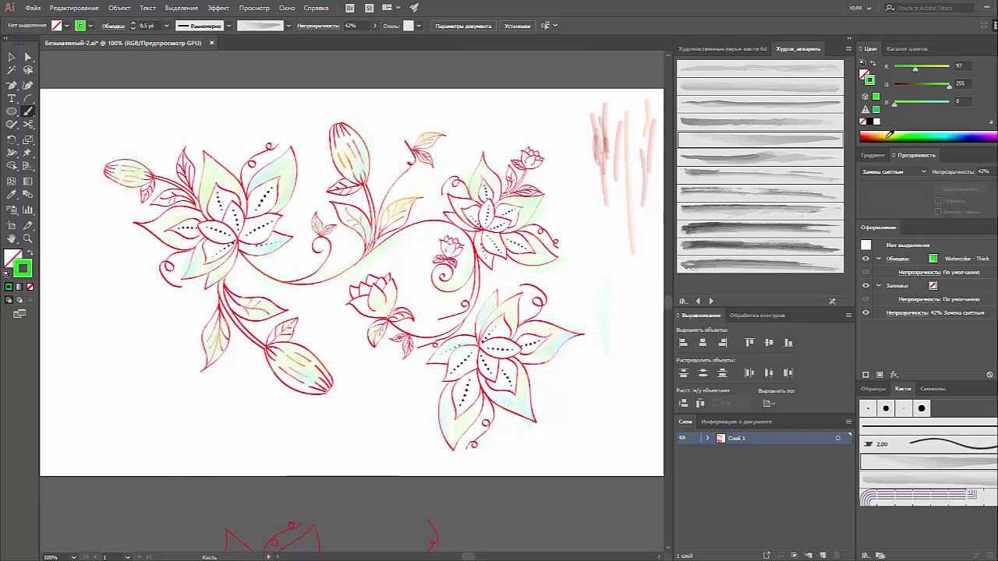
- Switch the brush to magenta and wash the central petals, lower-left leaf and left petals pink
{"action": "left_click", "coordinate": [889, 134]}
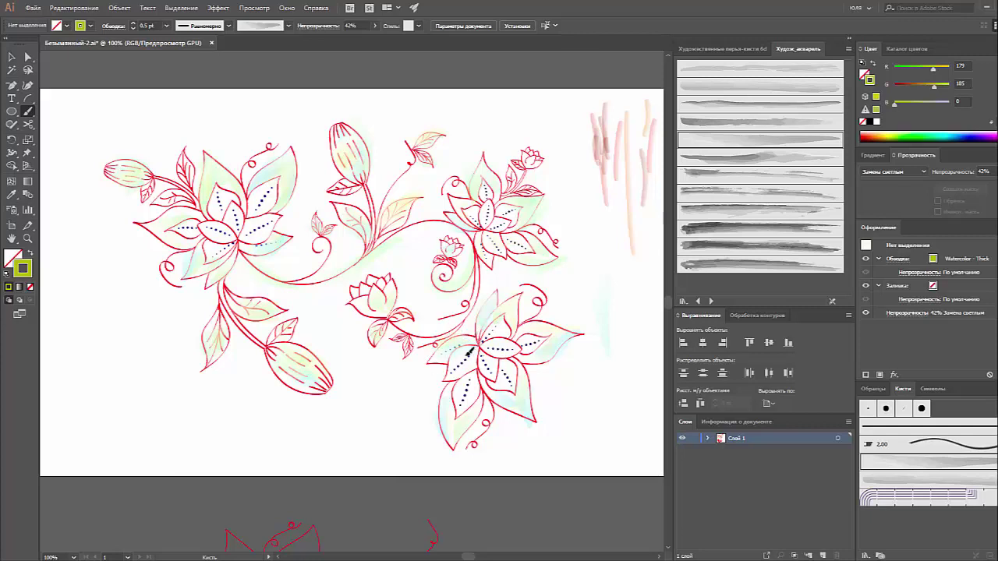
{"action": "left_click", "coordinate": [927, 134]}
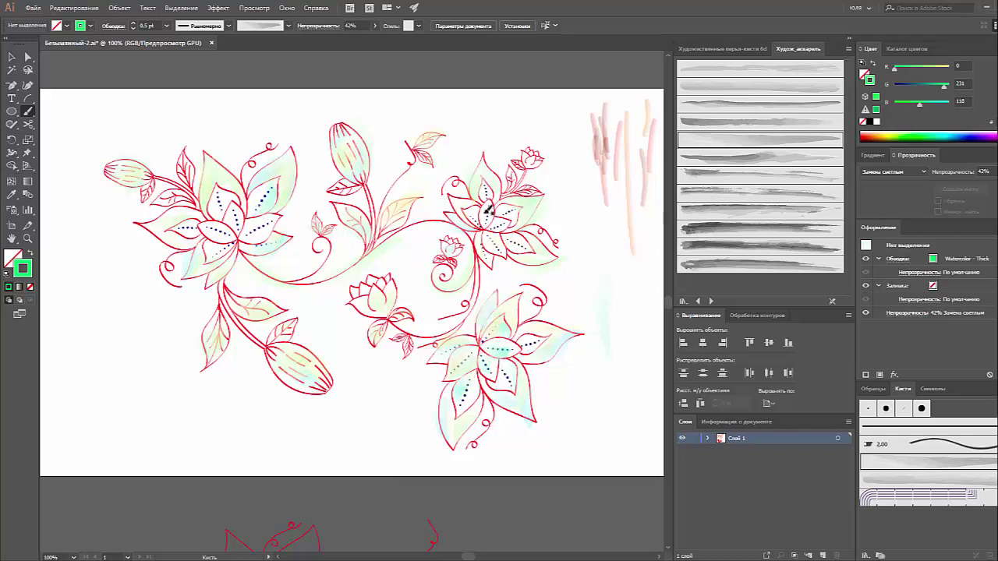
{"action": "left_click", "coordinate": [878, 134]}
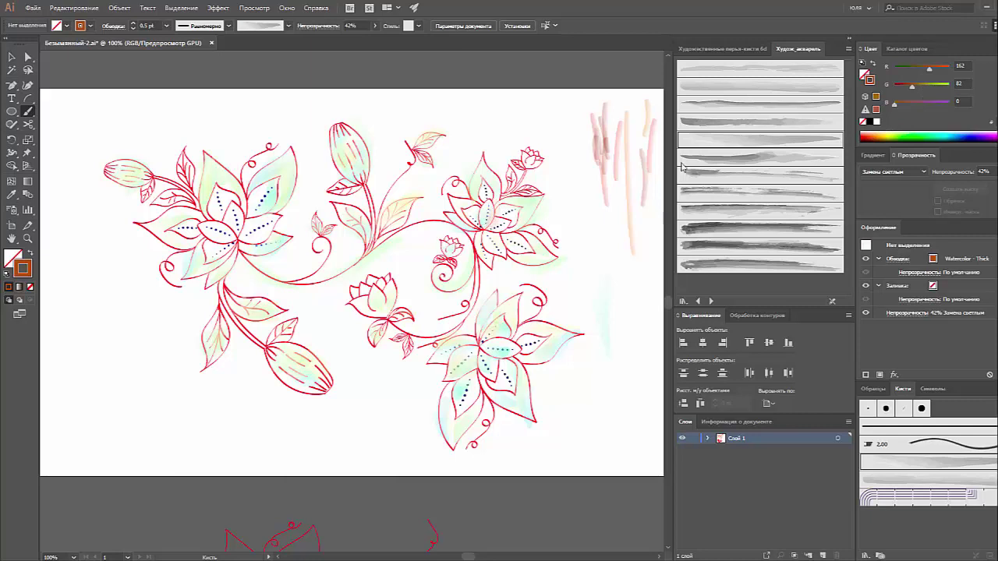
{"action": "left_click", "coordinate": [877, 133]}
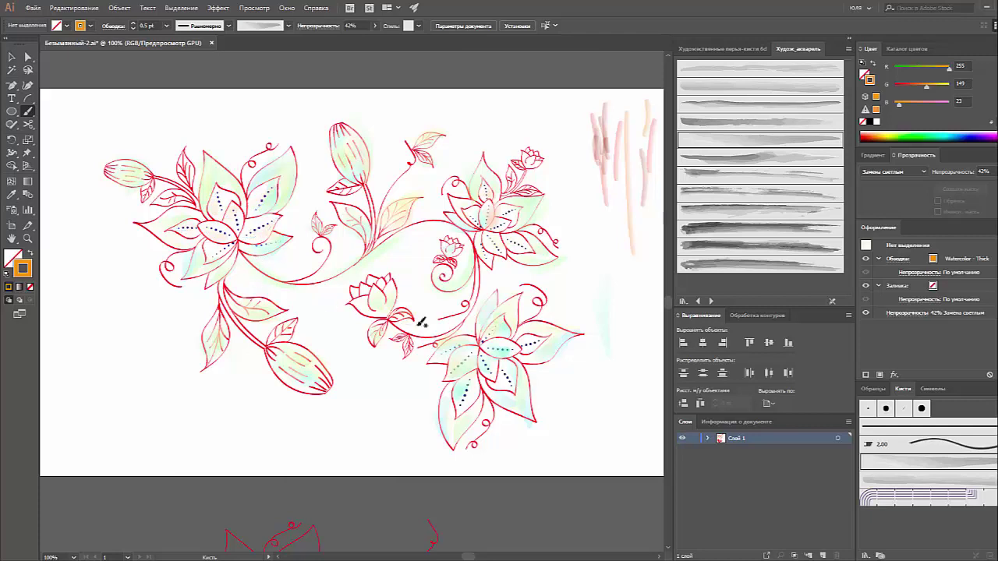
{"action": "left_click", "coordinate": [869, 133]}
{"action": "left_click_drag", "start_coordinate": [594, 234], "coordinate": [586, 266]}
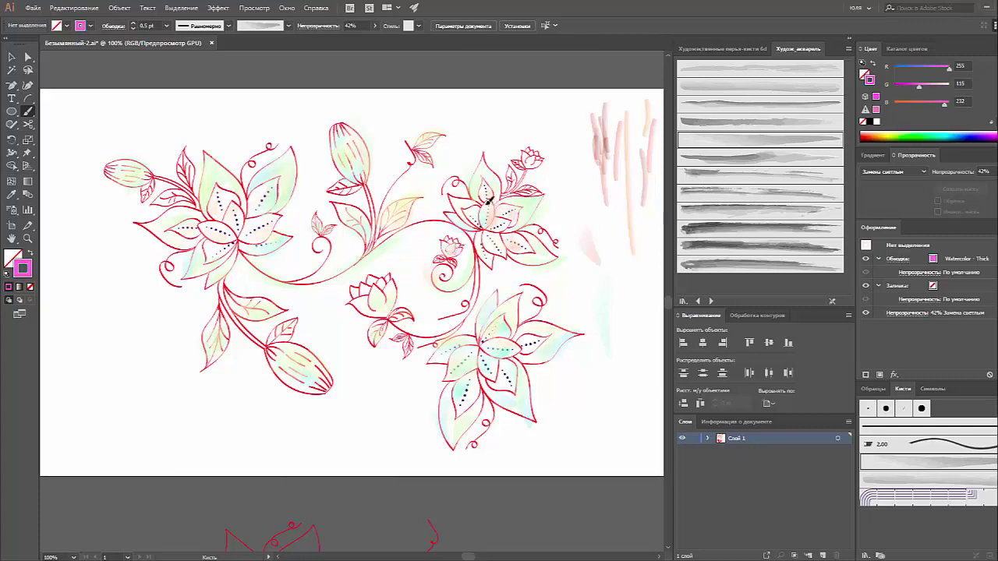
{"action": "left_click", "coordinate": [976, 139]}
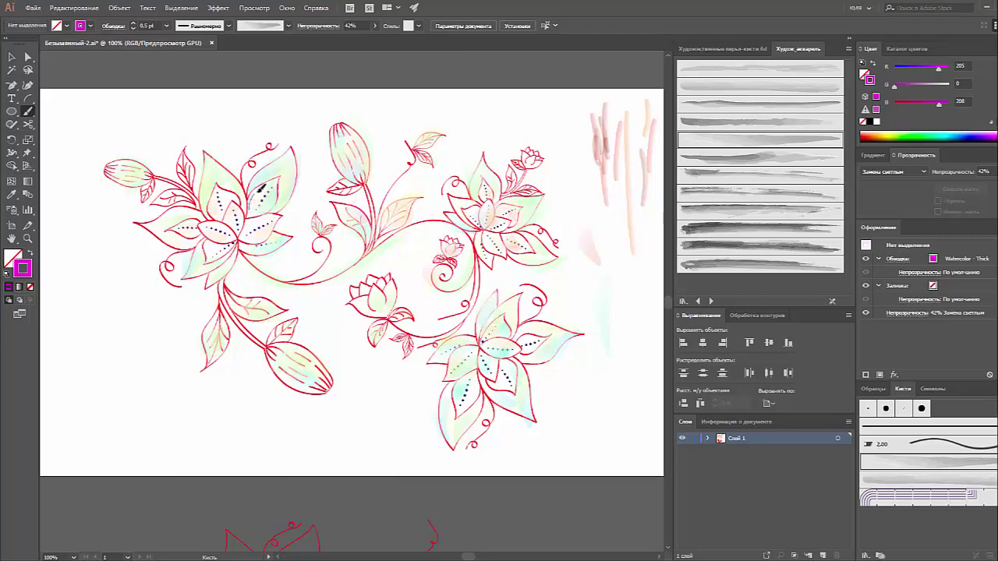
{"action": "left_click_drag", "start_coordinate": [258, 195], "coordinate": [240, 224]}
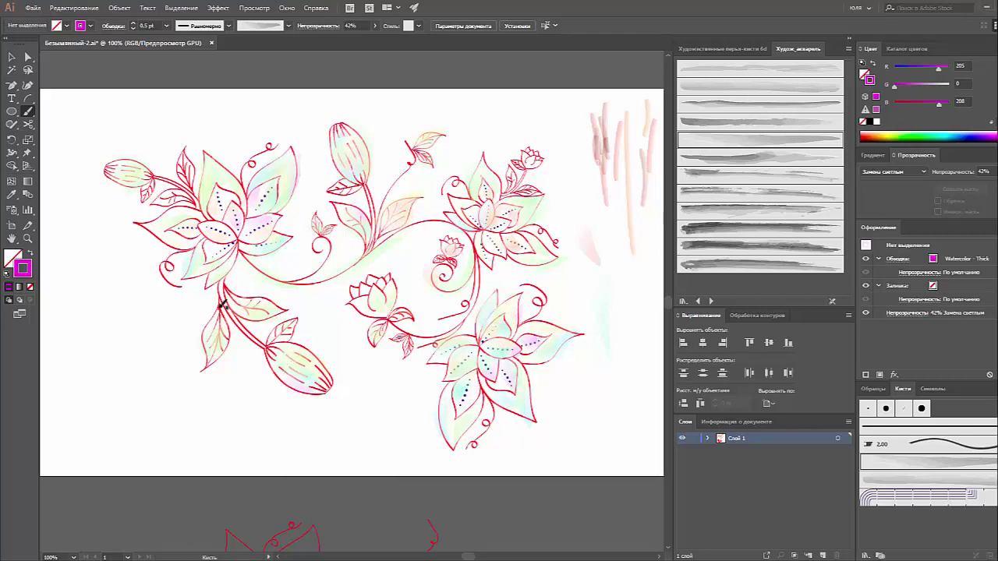
{"action": "left_click_drag", "start_coordinate": [222, 304], "coordinate": [223, 289]}
{"action": "left_click_drag", "start_coordinate": [211, 201], "coordinate": [145, 226]}
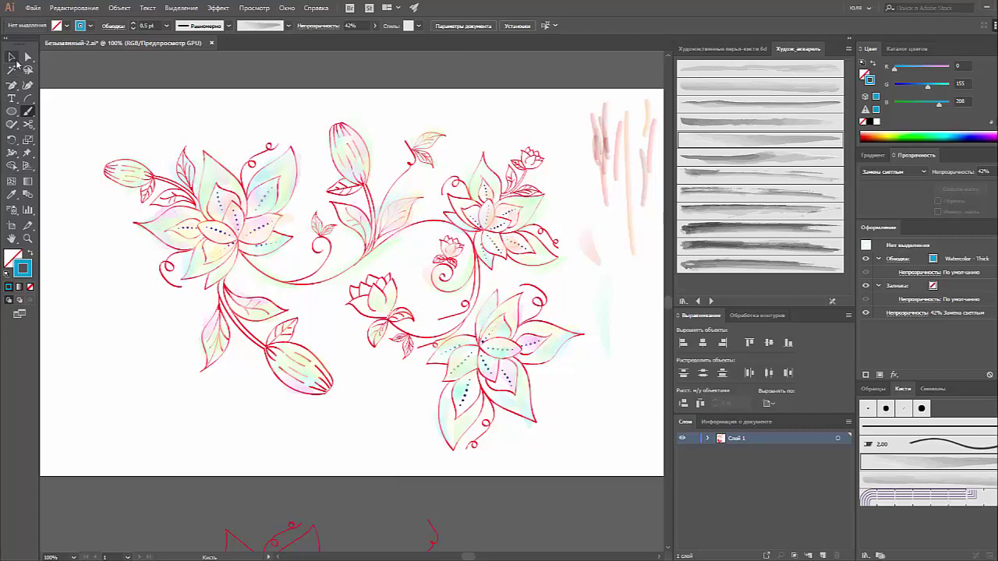
- Select and deselect all the flower artwork, then paint a blue stroke by the upper-right bud
{"action": "left_click", "coordinate": [12, 57]}
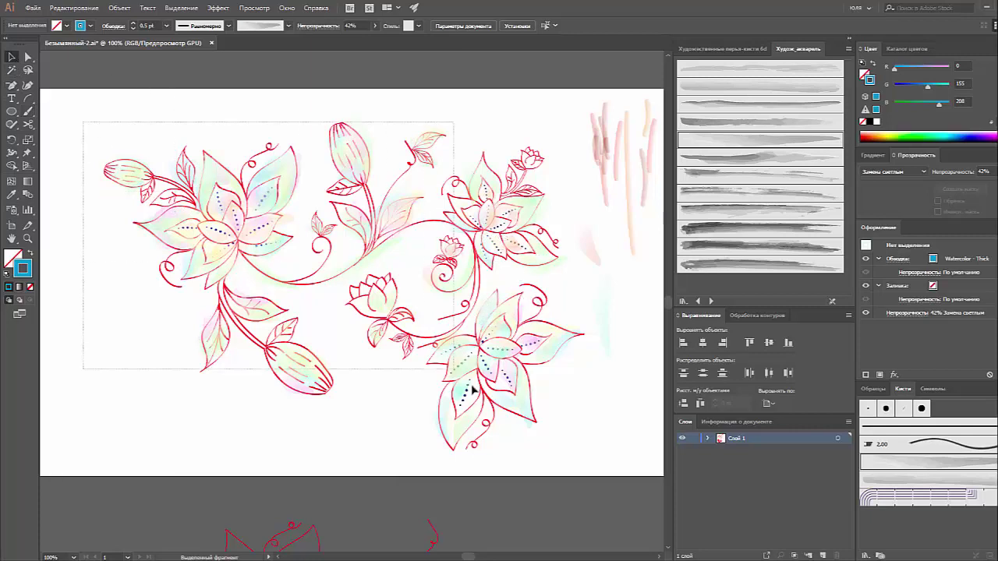
{"action": "left_click_drag", "start_coordinate": [93, 120], "coordinate": [547, 451]}
{"action": "left_click", "coordinate": [507, 124]}
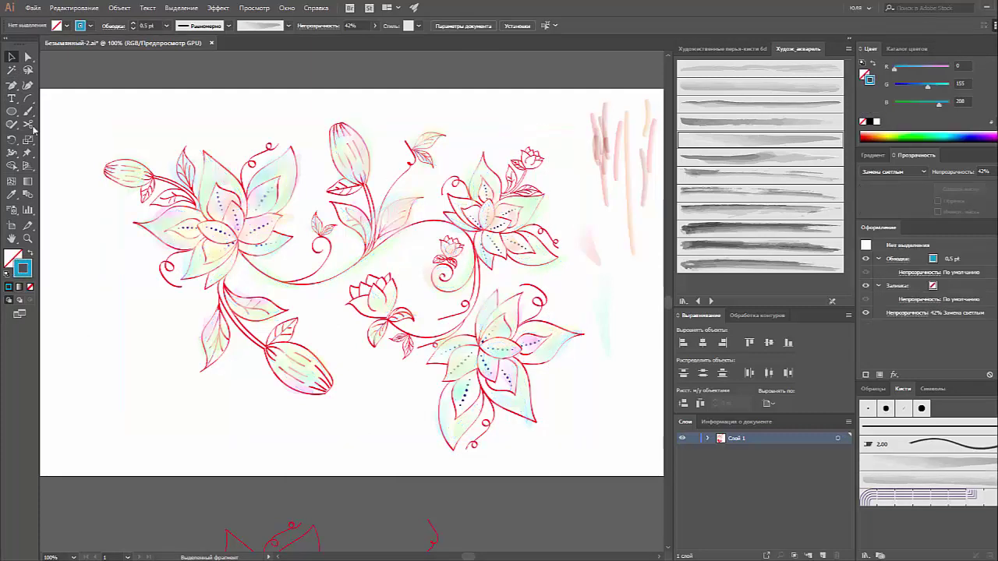
{"action": "left_click", "coordinate": [27, 112]}
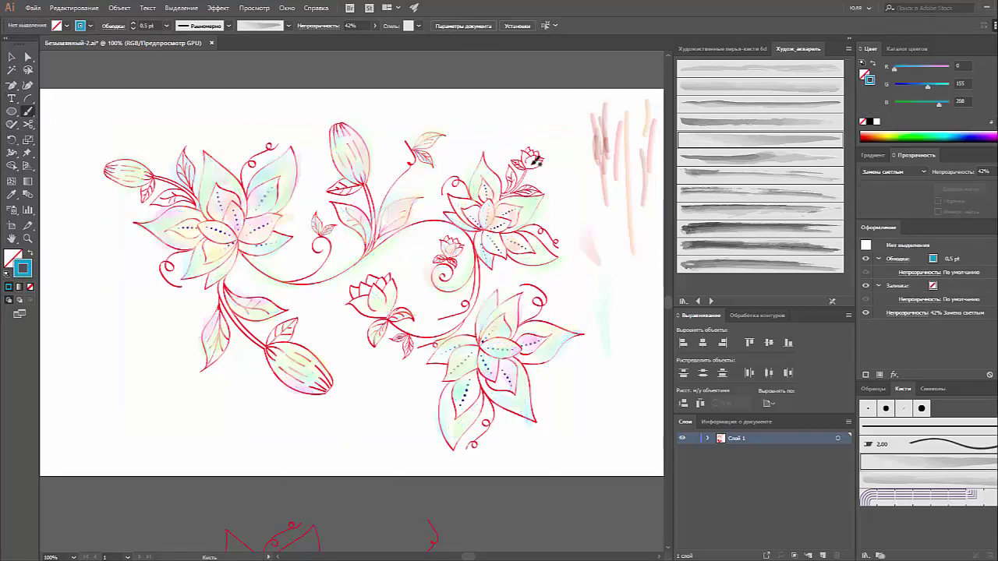
{"action": "left_click_drag", "start_coordinate": [530, 167], "coordinate": [499, 196]}
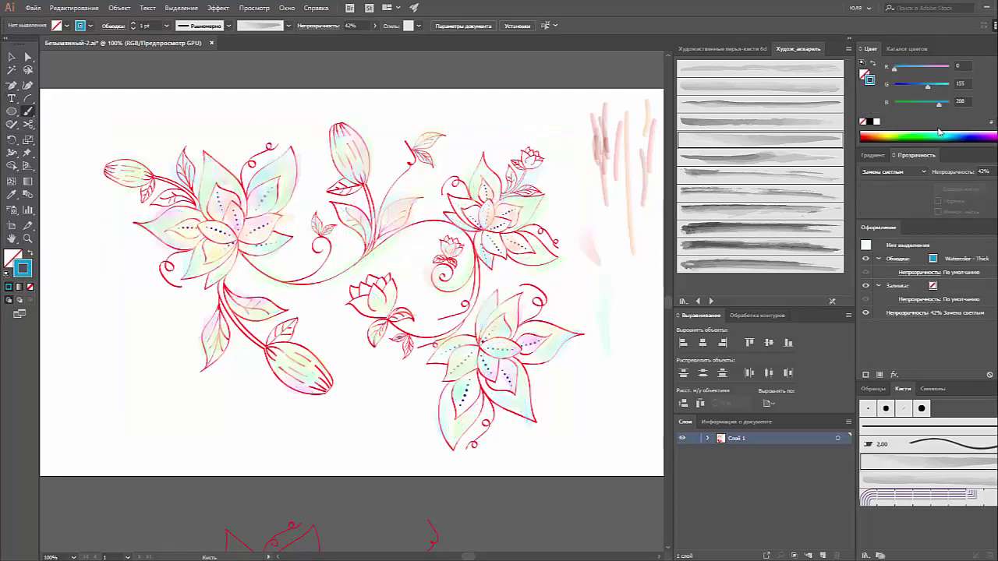
- Brush yellow, cyan and pink washes over the small central flower
{"action": "left_click", "coordinate": [883, 140]}
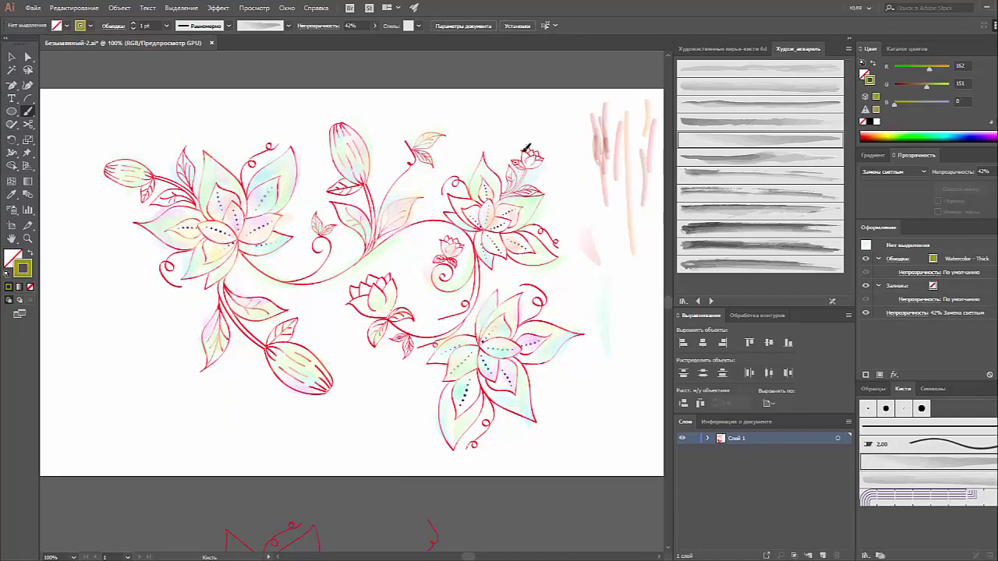
{"action": "left_click", "coordinate": [885, 137]}
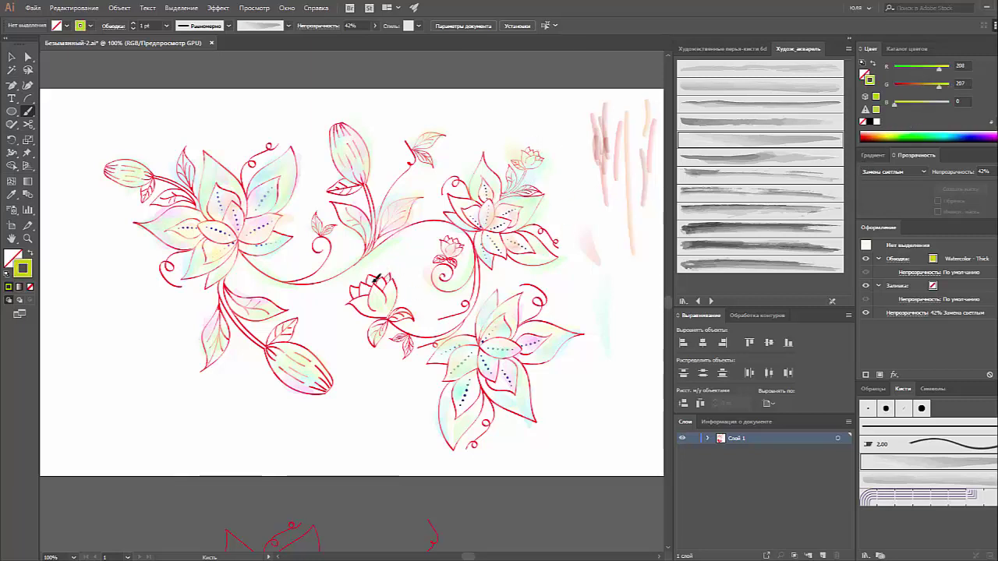
{"action": "left_click_drag", "start_coordinate": [375, 278], "coordinate": [346, 278]}
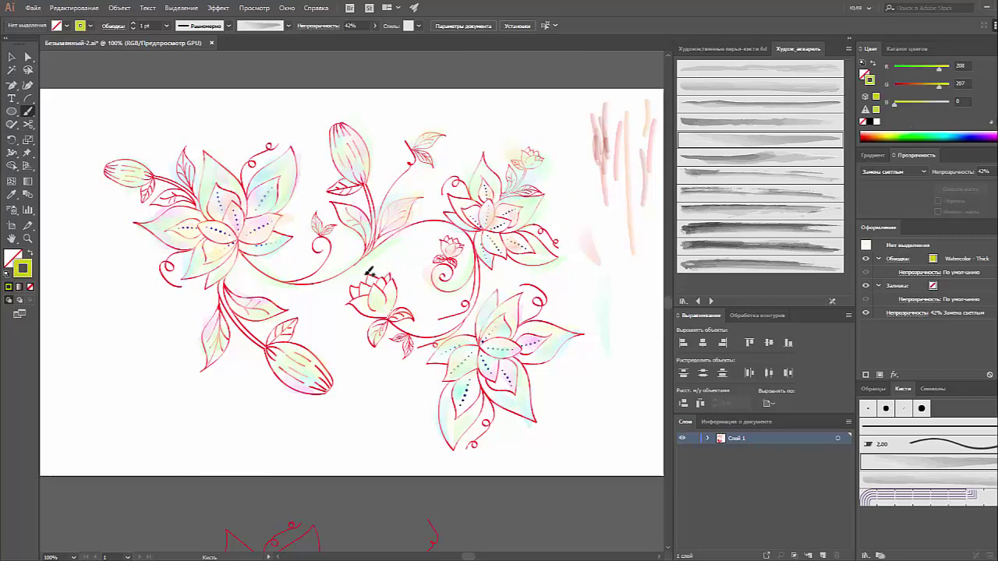
{"action": "left_click", "coordinate": [951, 134]}
{"action": "left_click_drag", "start_coordinate": [405, 283], "coordinate": [370, 303]}
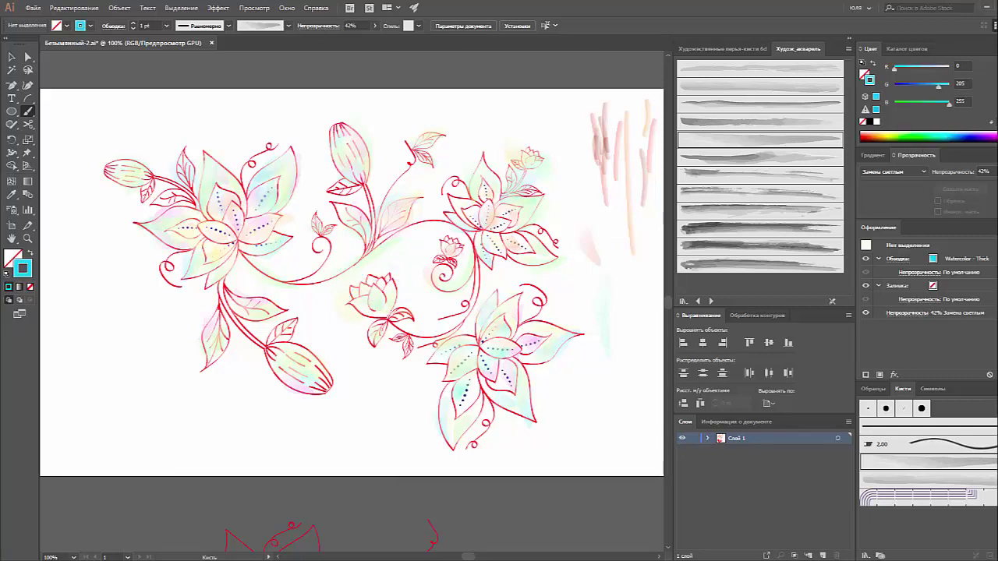
{"action": "left_click", "coordinate": [976, 137]}
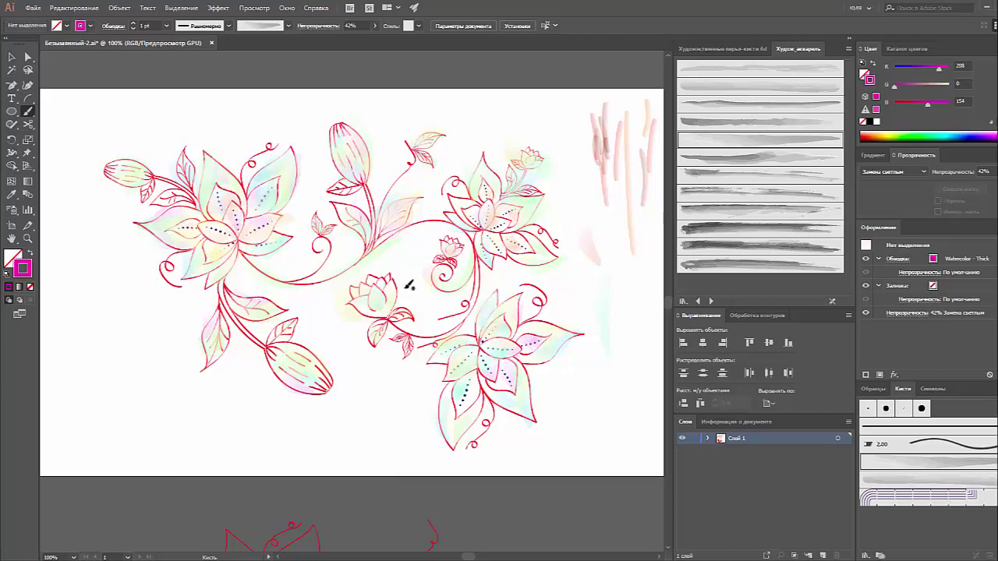
{"action": "left_click_drag", "start_coordinate": [363, 301], "coordinate": [393, 306]}
- Select the whole floral line-art group on the artboard
{"action": "left_click", "coordinate": [11, 57]}
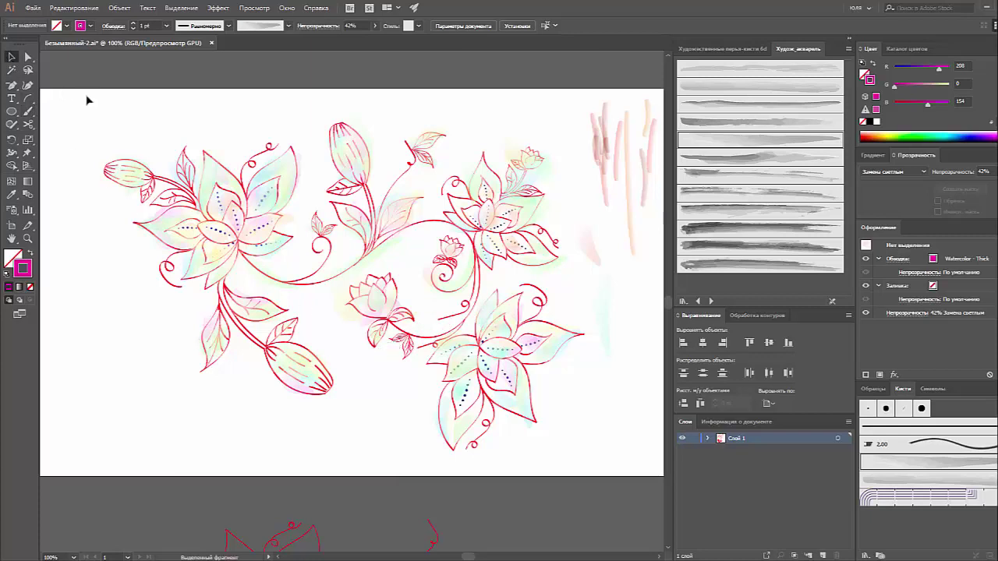
{"action": "mouse_move", "coordinate": [85, 112]}
{"action": "left_mouse_down"}
{"action": "mouse_move", "coordinate": [517, 407]}
{"action": "mouse_move", "coordinate": [568, 465]}
{"action": "mouse_move", "coordinate": [560, 443]}
{"action": "left_mouse_up"}
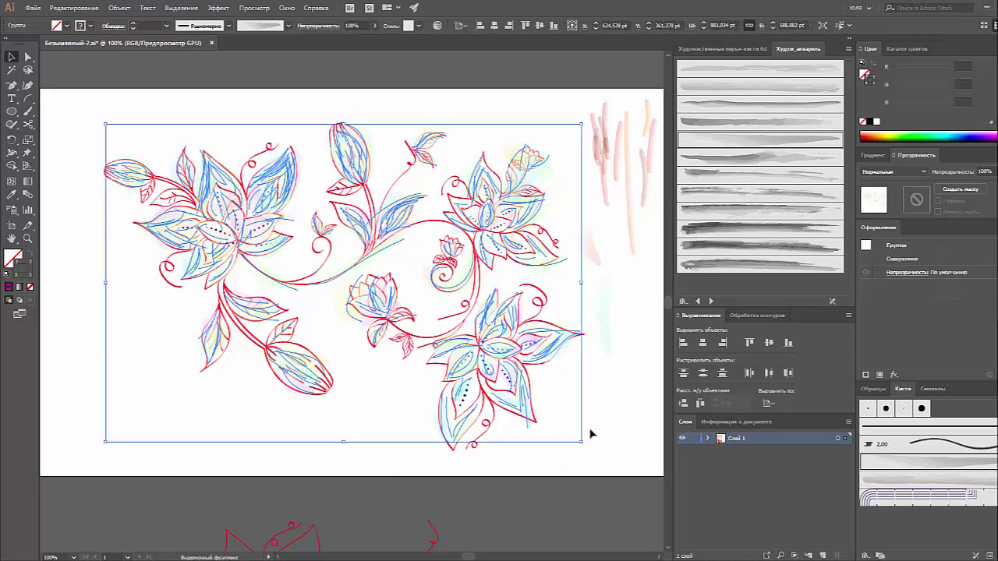
{"action": "left_click", "coordinate": [593, 434]}
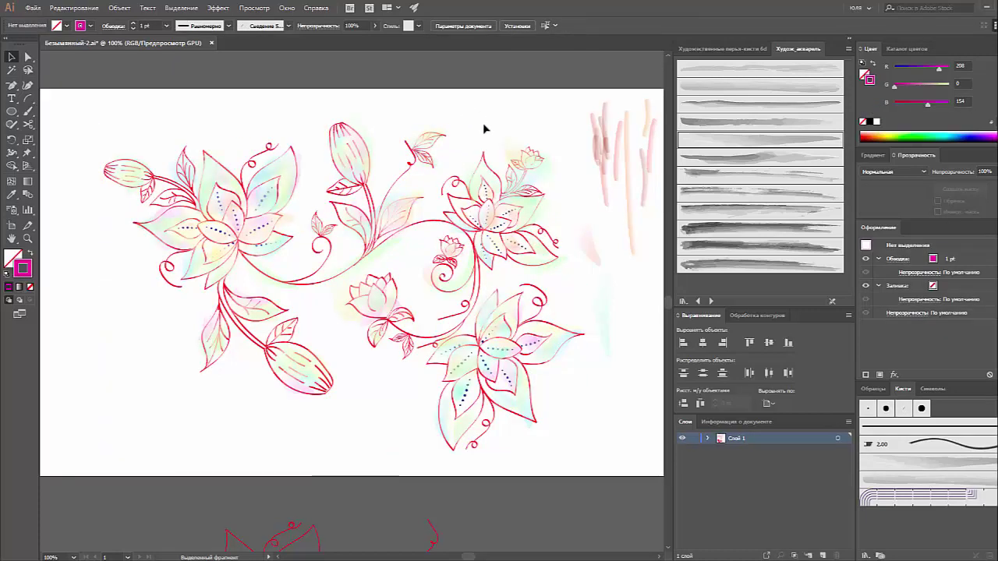
{"action": "left_click", "coordinate": [436, 225]}
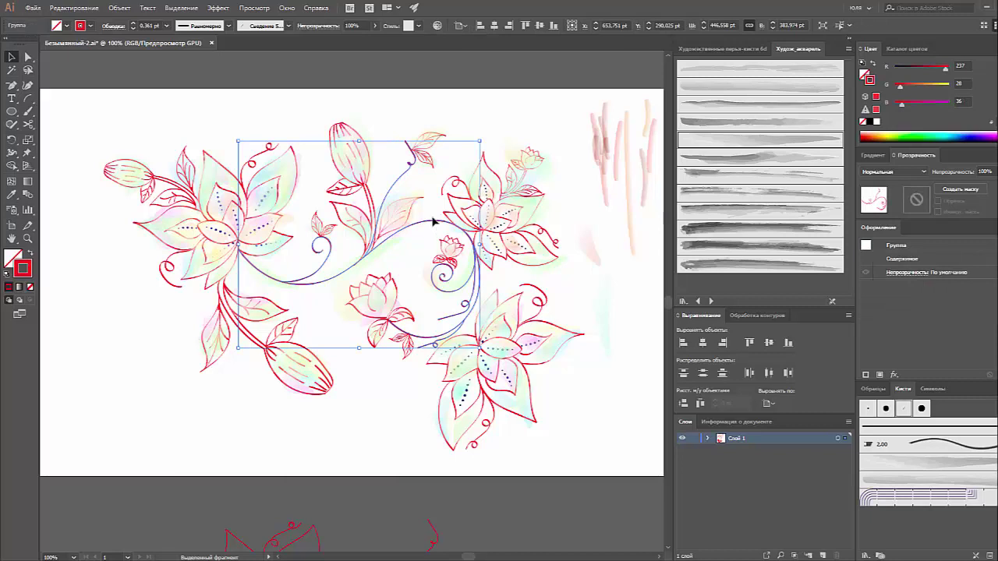
{"action": "left_click", "coordinate": [434, 204]}
{"action": "left_click", "coordinate": [413, 201]}
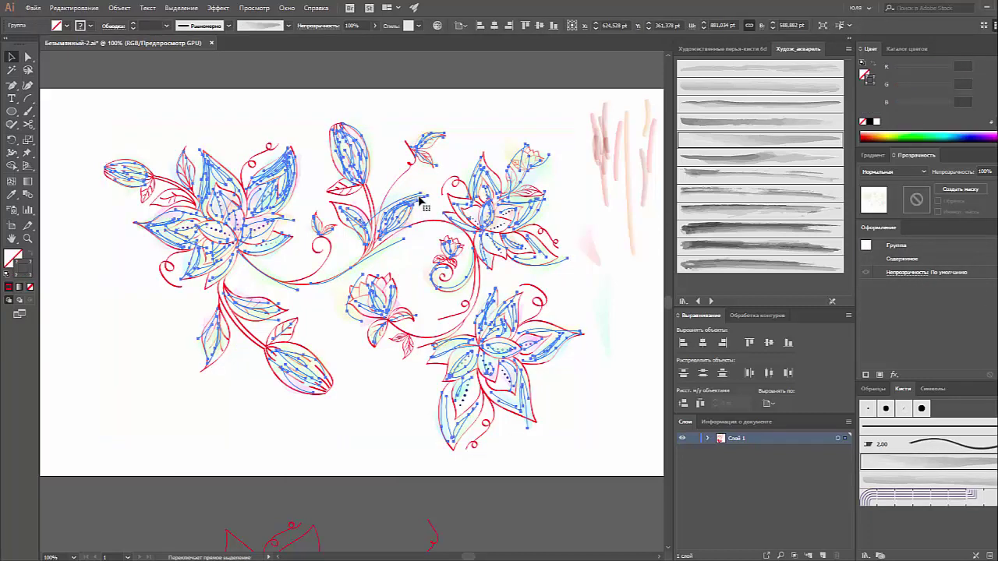
{"action": "key", "text": "ctrl+h"}
{"action": "key", "text": "ctrl+shift+a"}
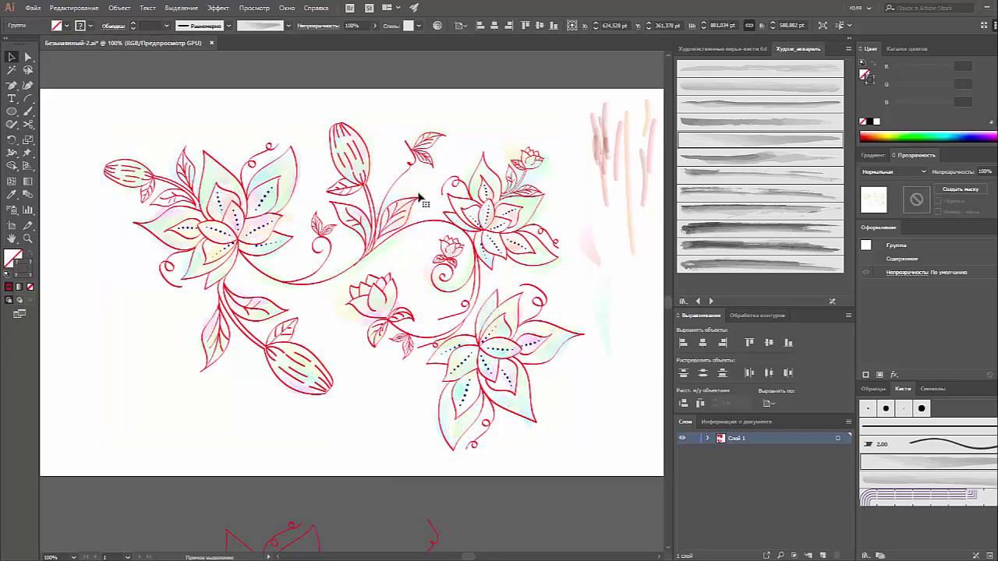
{"action": "left_click_drag", "start_coordinate": [88, 119], "coordinate": [570, 446]}
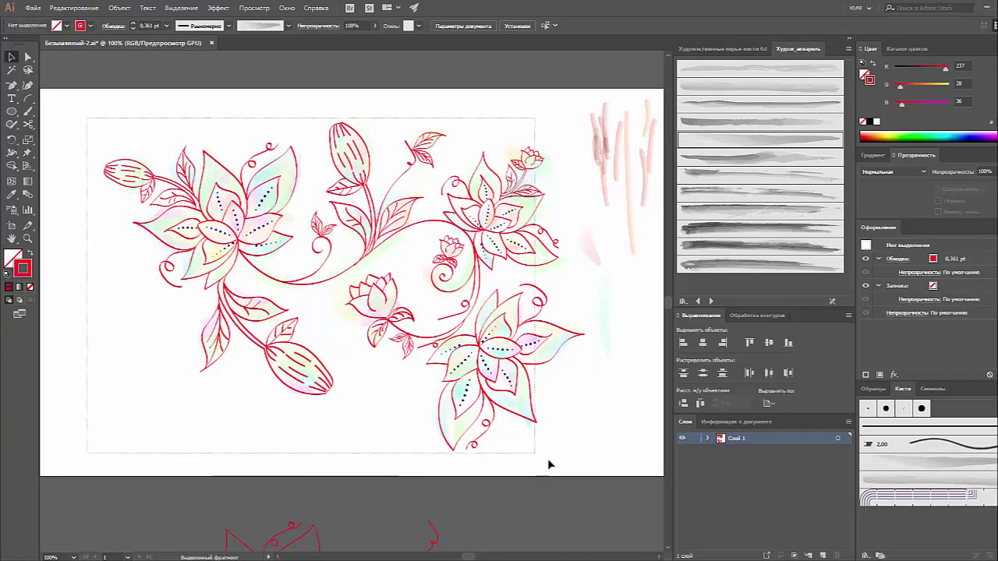
- Try deleting the line art to leave only the washes, then undo to restore it
{"action": "key", "text": "a"}
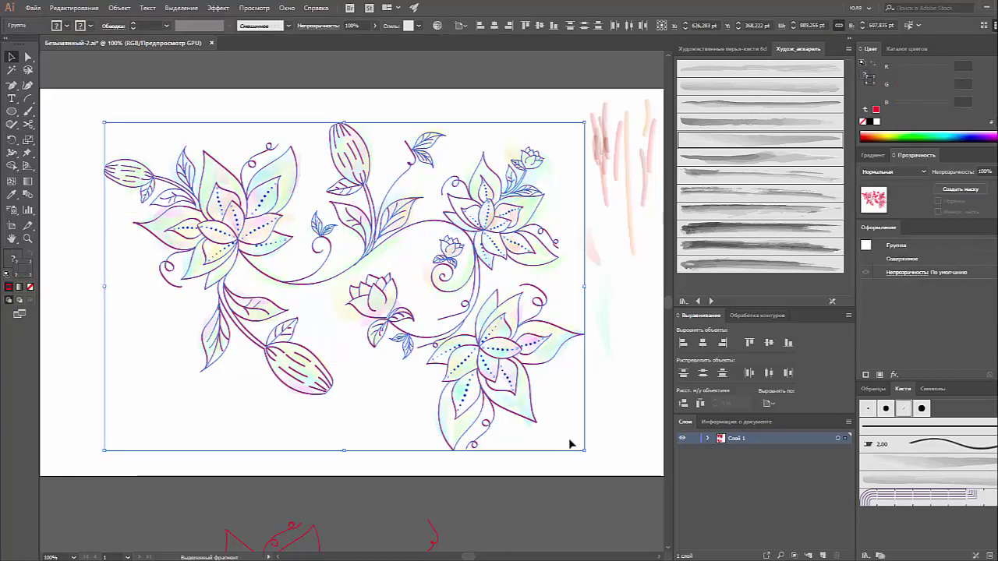
{"action": "key", "text": "v"}
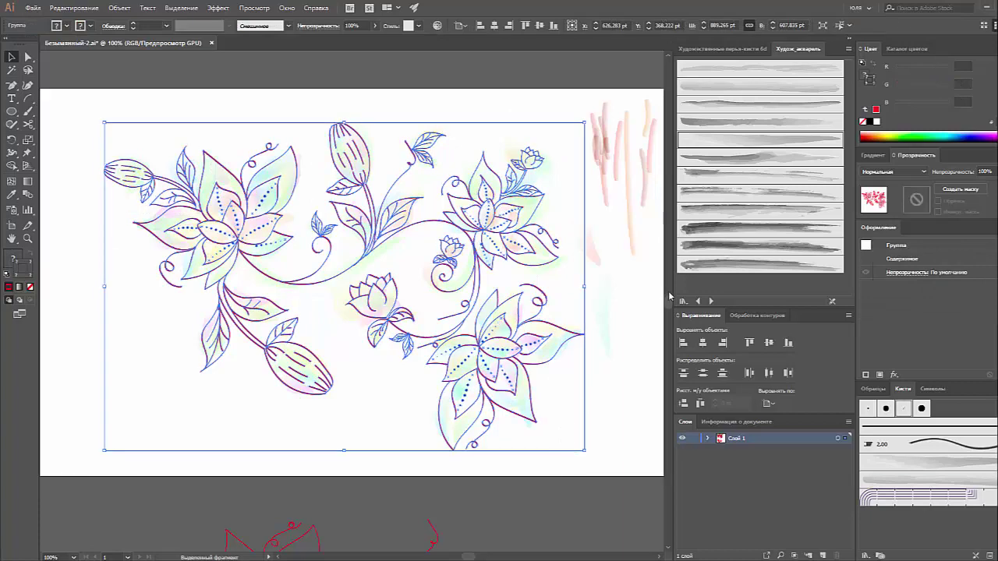
{"action": "key", "text": "d"}
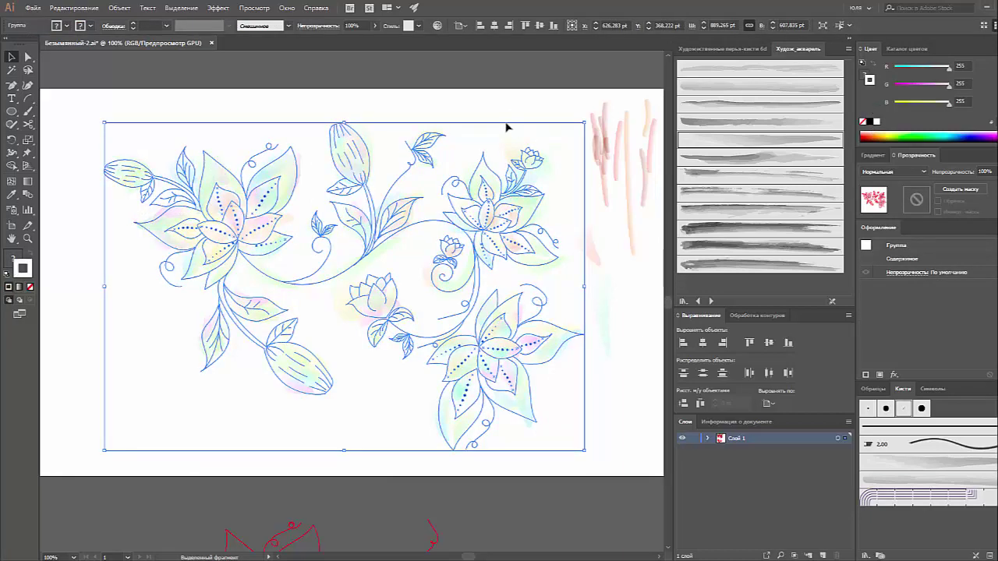
{"action": "key", "text": "Delete"}
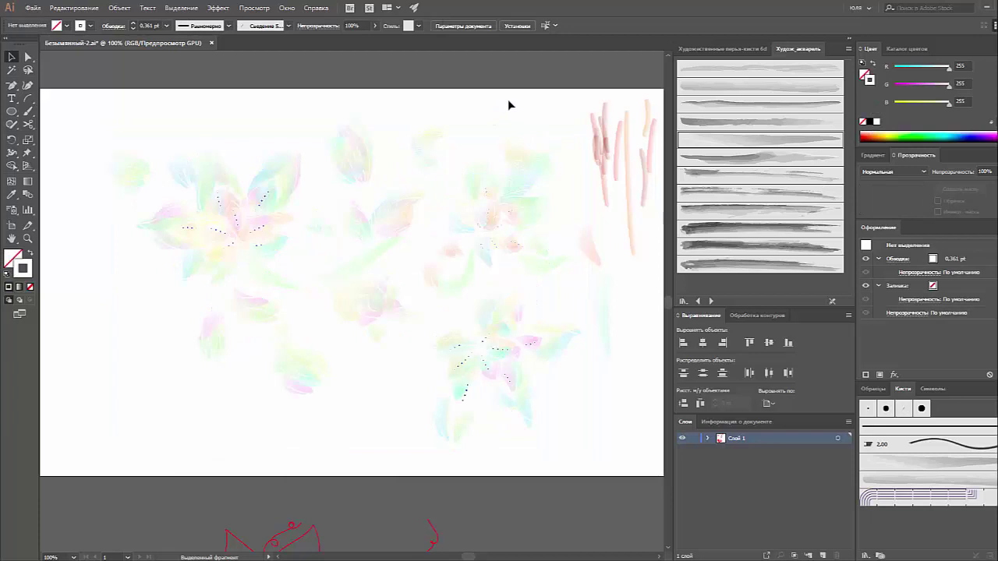
{"action": "key", "text": "a"}
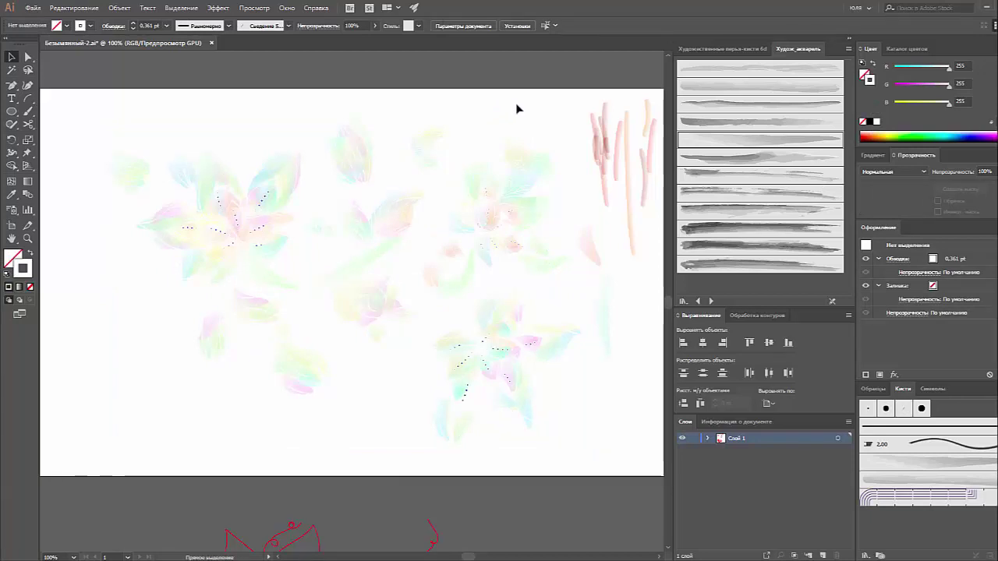
{"action": "key", "text": "ctrl+z"}
{"action": "key", "text": "ctrl+z"}
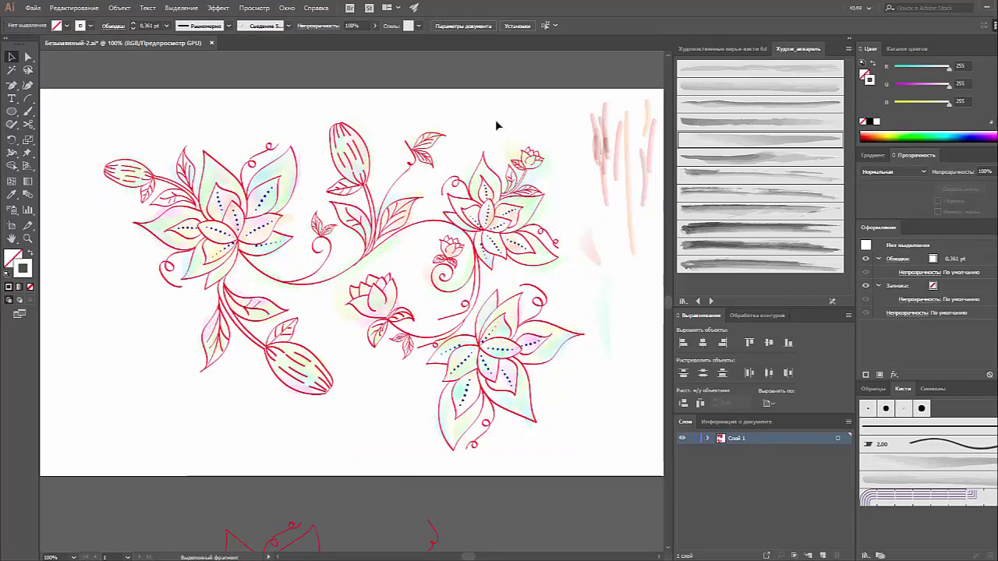
- Drag a duplicate of the floral line art above the artboard, then reselect the artwork
{"action": "key", "text": "ctrl+a"}
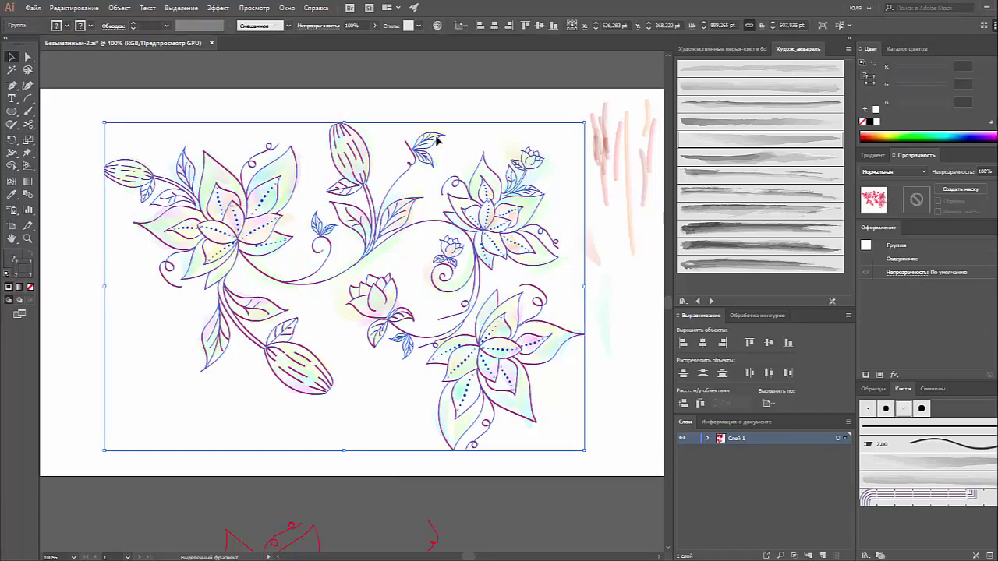
{"action": "key", "text": "ctrl+minus"}
{"action": "scroll", "coordinate": [405, 156], "scroll_direction": "down", "scroll_amount": 2}
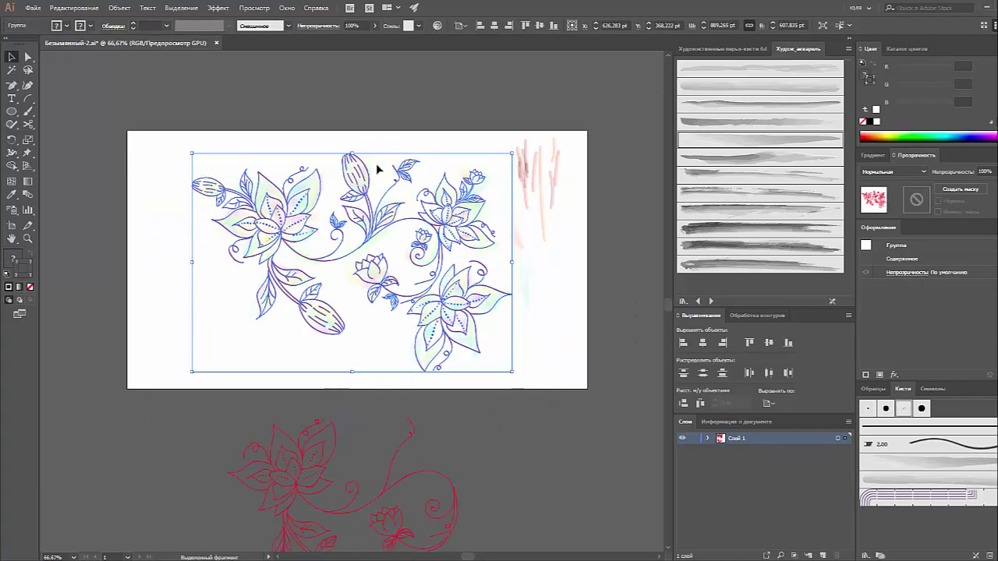
{"action": "left_click_drag", "start_coordinate": [377, 296], "coordinate": [367, 103]}
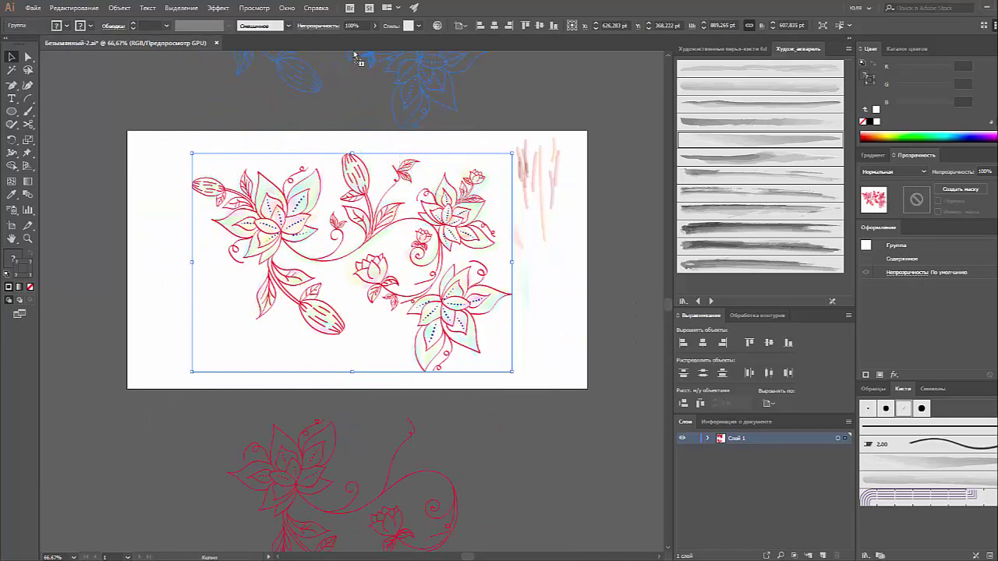
{"action": "left_click_drag", "start_coordinate": [334, 338], "coordinate": [355, 92]}
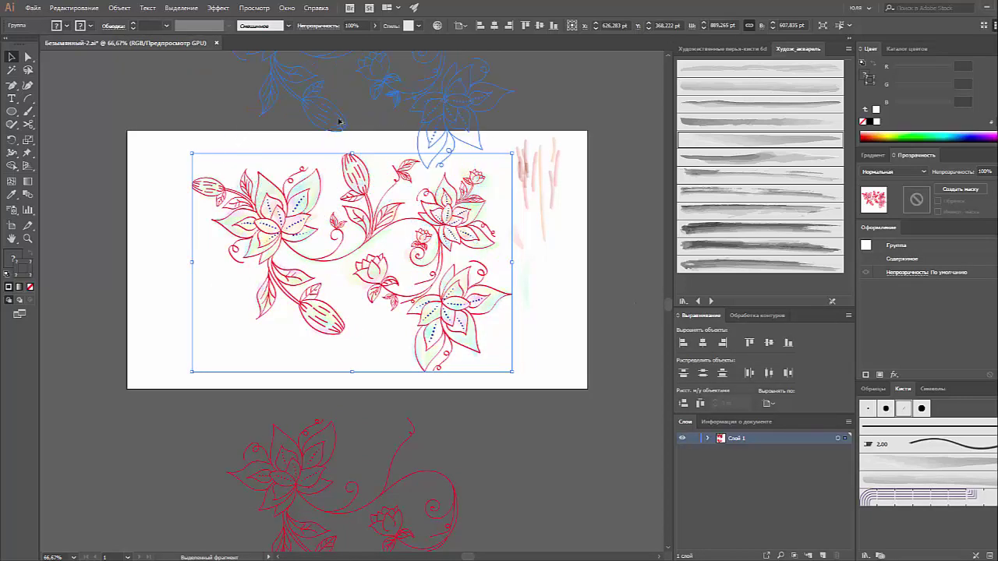
{"action": "left_click_drag", "start_coordinate": [350, 138], "coordinate": [350, 136]}
{"action": "left_click", "coordinate": [350, 137]}
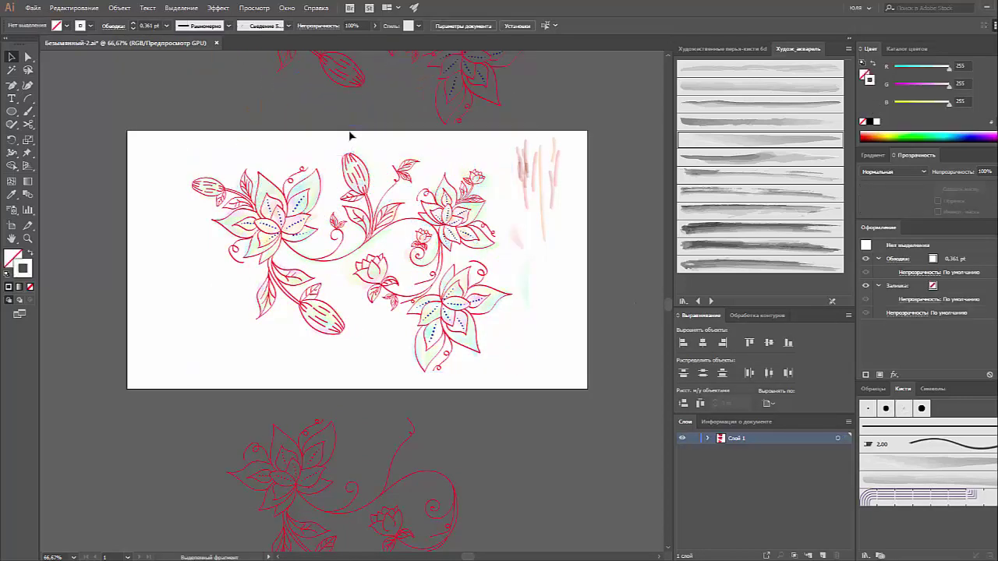
{"action": "scroll", "coordinate": [362, 139], "scroll_direction": "up", "scroll_amount": 2}
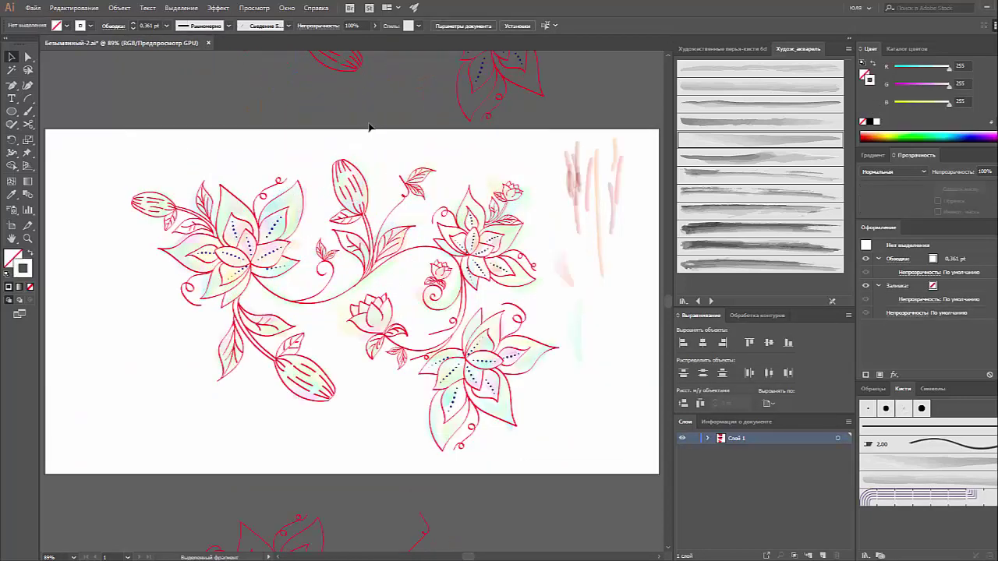
{"action": "left_click", "coordinate": [365, 204]}
- Apply Object > Expand Appearance to the floral artwork and zoom in to inspect the outlines
{"action": "left_click", "coordinate": [120, 8]}
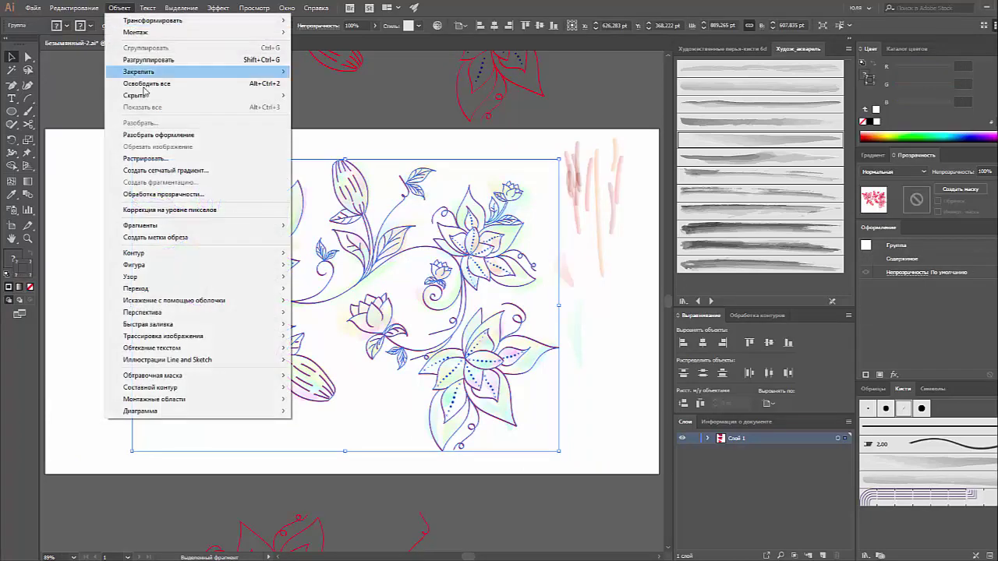
{"action": "left_click", "coordinate": [150, 135]}
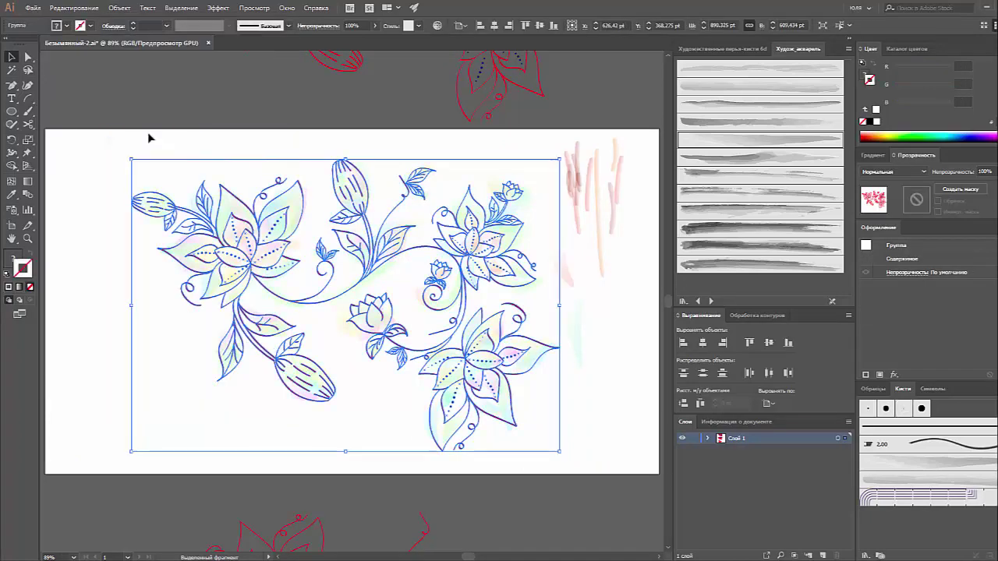
{"action": "left_click", "coordinate": [245, 111]}
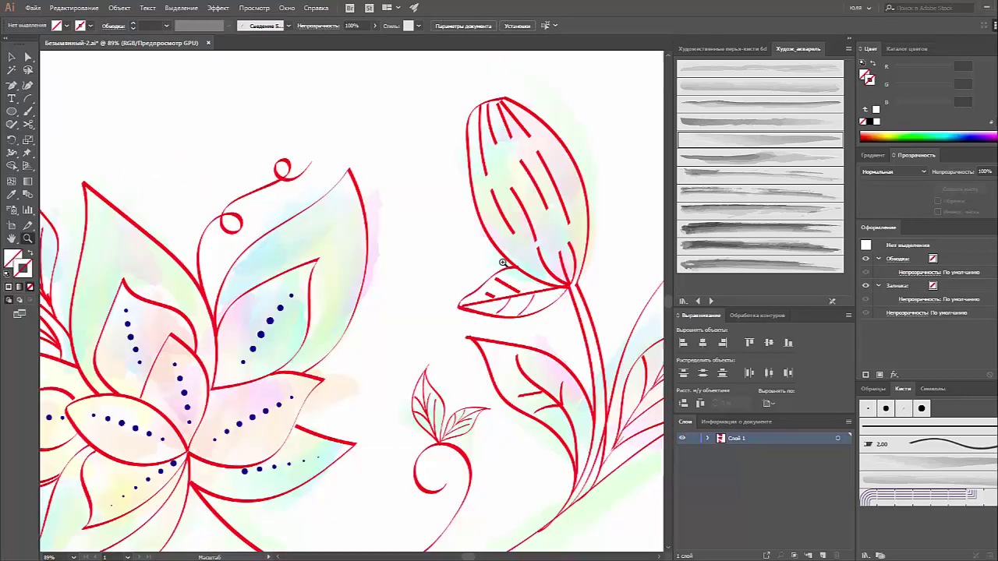
{"action": "left_click_drag", "start_coordinate": [277, 184], "coordinate": [590, 296]}
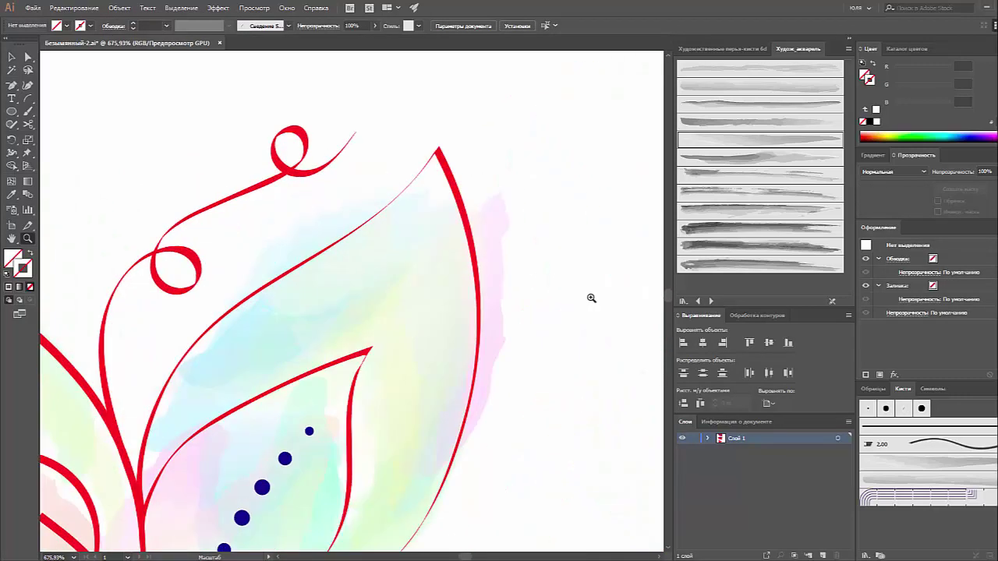
{"action": "left_click", "coordinate": [477, 268]}
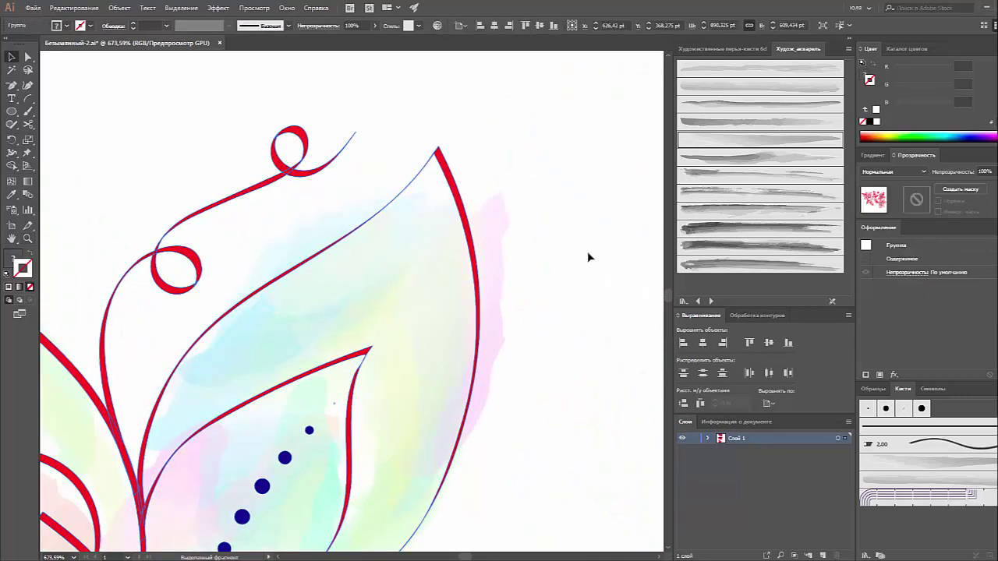
{"action": "key", "text": "ctrl+0"}
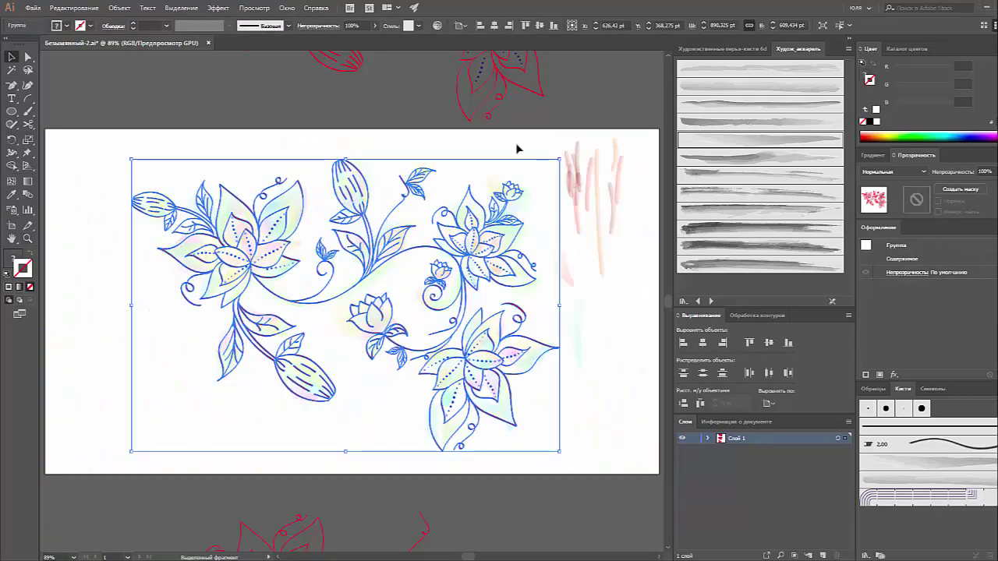
{"action": "left_click", "coordinate": [516, 148]}
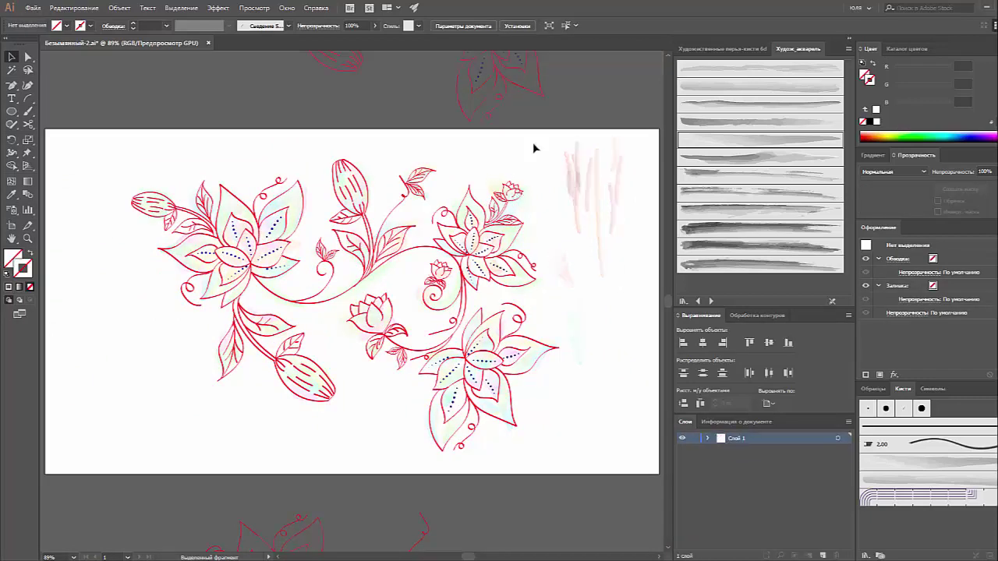
{"action": "left_click", "coordinate": [496, 234]}
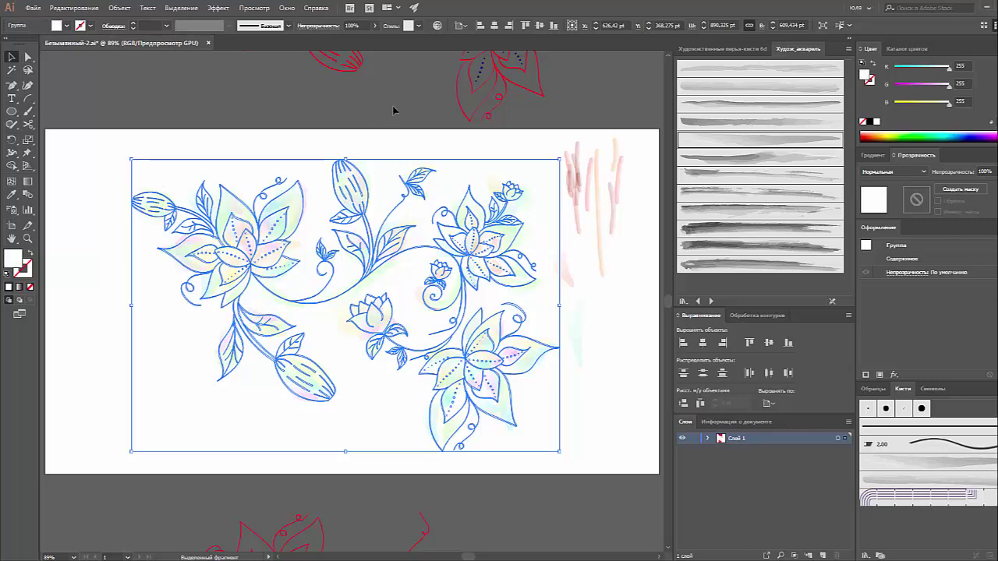
- Fill the selected floral line art with white
{"action": "key", "text": "Delete"}
{"action": "scroll", "coordinate": [409, 97], "scroll_direction": "down", "scroll_amount": 1}
{"action": "scroll", "coordinate": [408, 97], "scroll_direction": "down", "scroll_amount": 1}
{"action": "scroll", "coordinate": [409, 100], "scroll_direction": "up", "scroll_amount": 1}
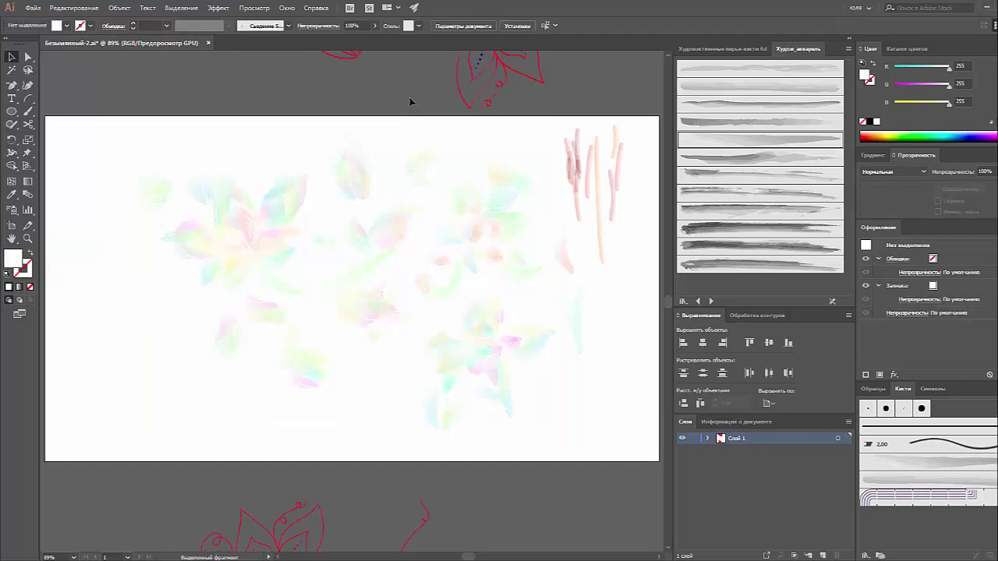
- Delete the pink sample strokes at the top right of the artboard
{"action": "key", "text": "ctrl+minus"}
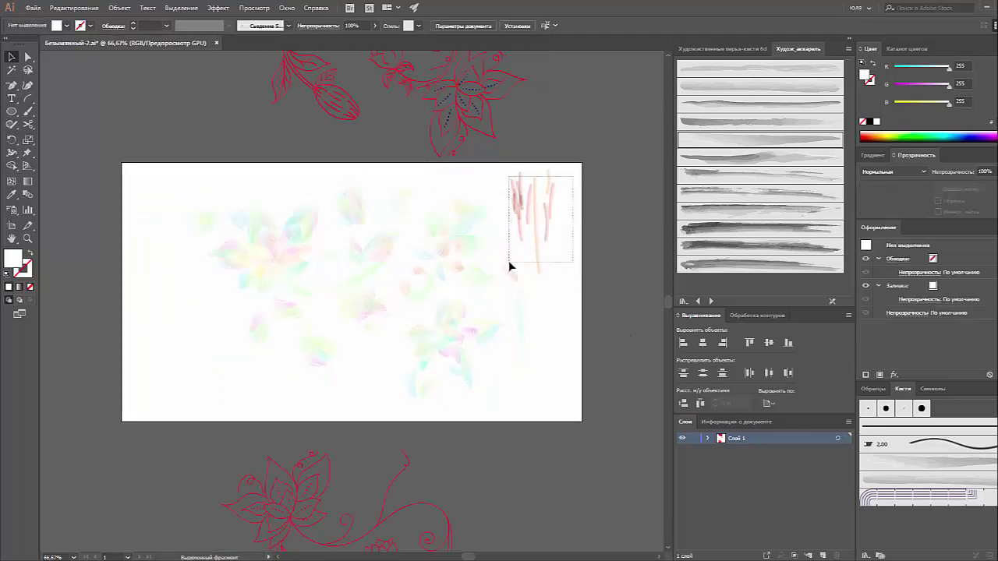
{"action": "mouse_move", "coordinate": [543, 230]}
{"action": "left_mouse_down"}
{"action": "mouse_move", "coordinate": [510, 265]}
{"action": "mouse_move", "coordinate": [523, 286]}
{"action": "left_mouse_up"}
{"action": "key", "text": "Delete"}
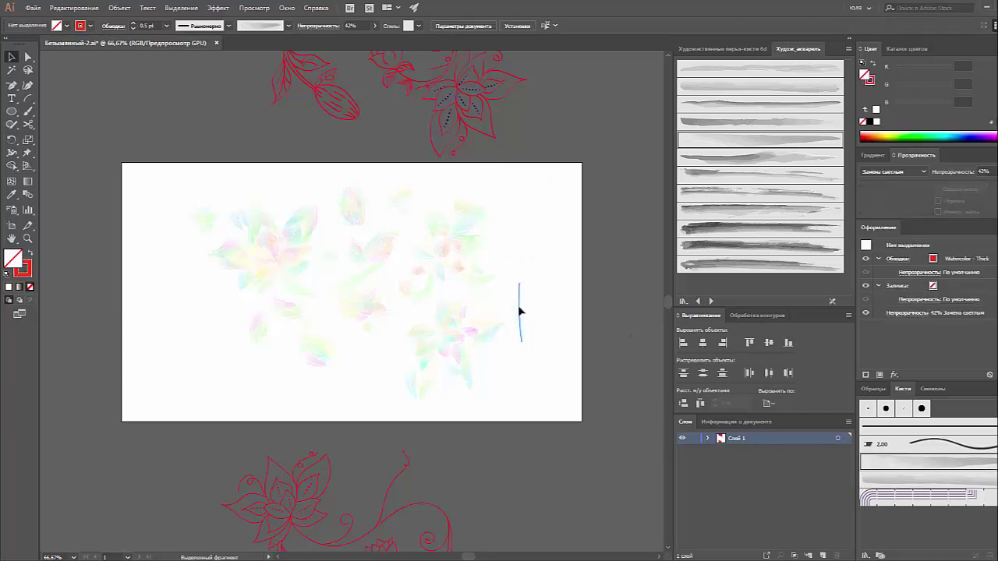
{"action": "key", "text": "ctrl+z"}
{"action": "key", "text": "ctrl+z"}
- Draw an artboard-sized rectangle with a white fill
{"action": "left_click", "coordinate": [528, 268]}
{"action": "key", "text": "m"}
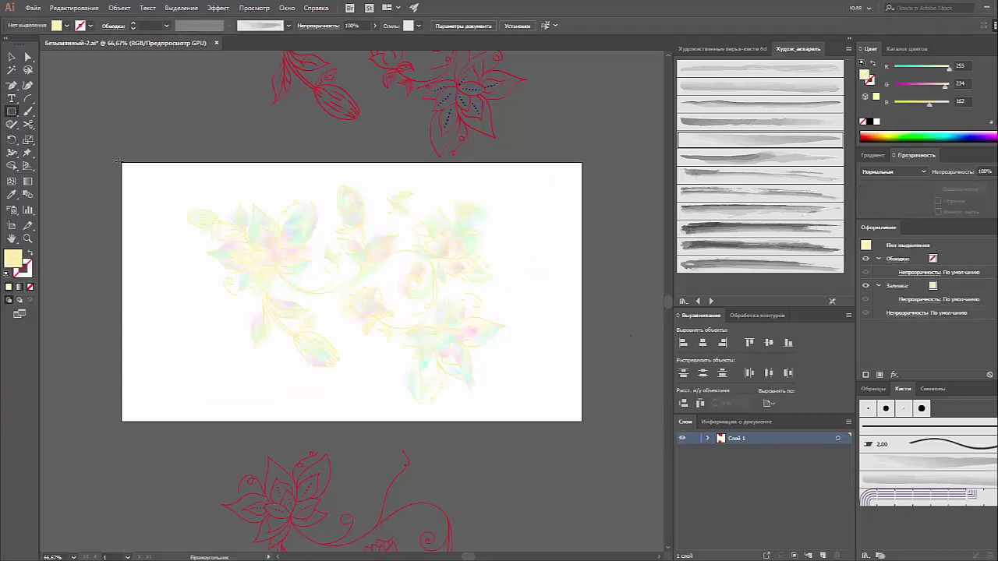
{"action": "left_click_drag", "start_coordinate": [122, 163], "coordinate": [585, 422]}
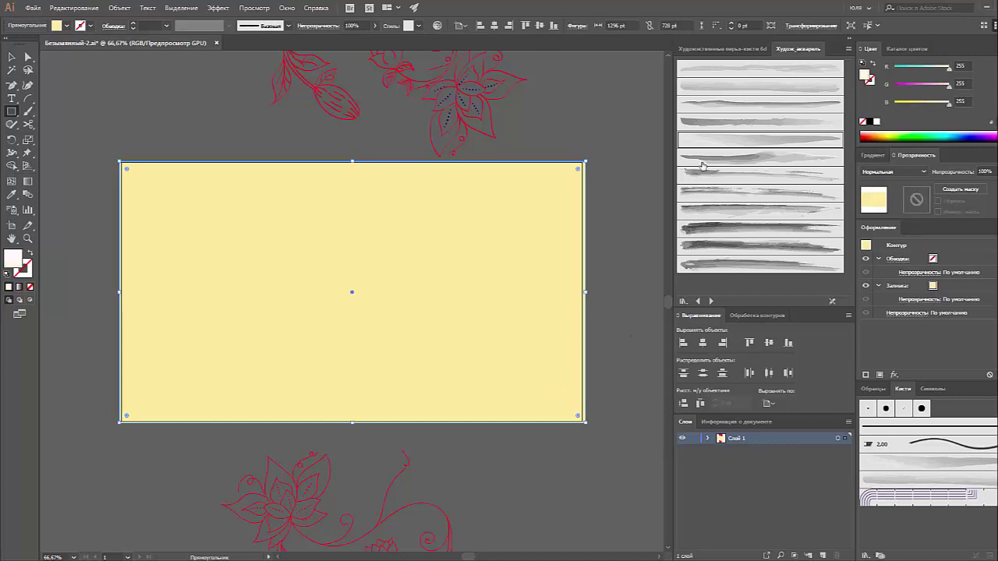
{"action": "left_click", "coordinate": [876, 121]}
- Add three mesh points and colour the centre point peach and the lower-right point green
{"action": "left_click", "coordinate": [12, 181]}
{"action": "left_click", "coordinate": [188, 207]}
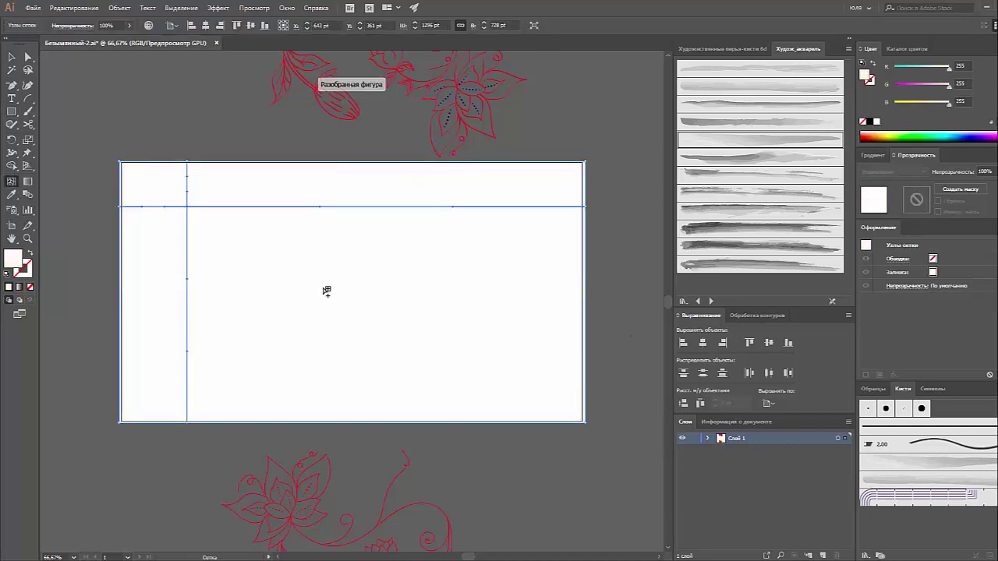
{"action": "left_click", "coordinate": [322, 287]}
{"action": "left_click", "coordinate": [485, 335]}
{"action": "key", "text": "a"}
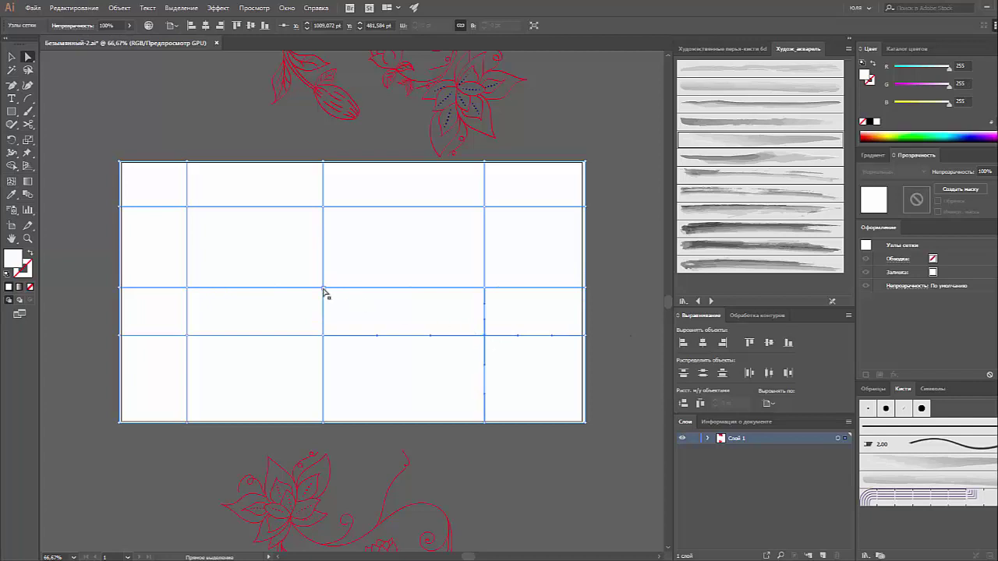
{"action": "left_click", "coordinate": [323, 288]}
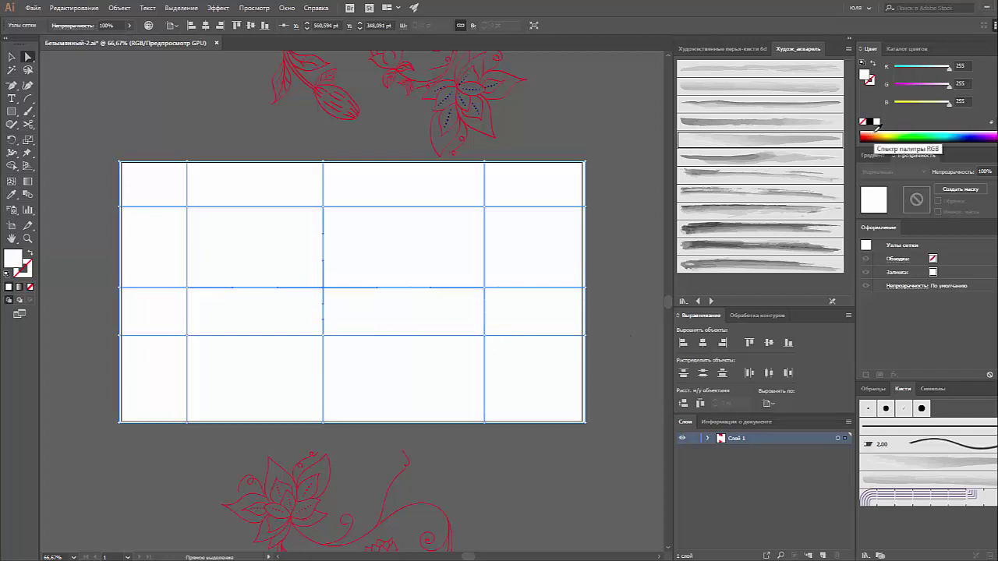
{"action": "left_click", "coordinate": [877, 134]}
{"action": "left_click", "coordinate": [484, 335]}
{"action": "left_click", "coordinate": [897, 137]}
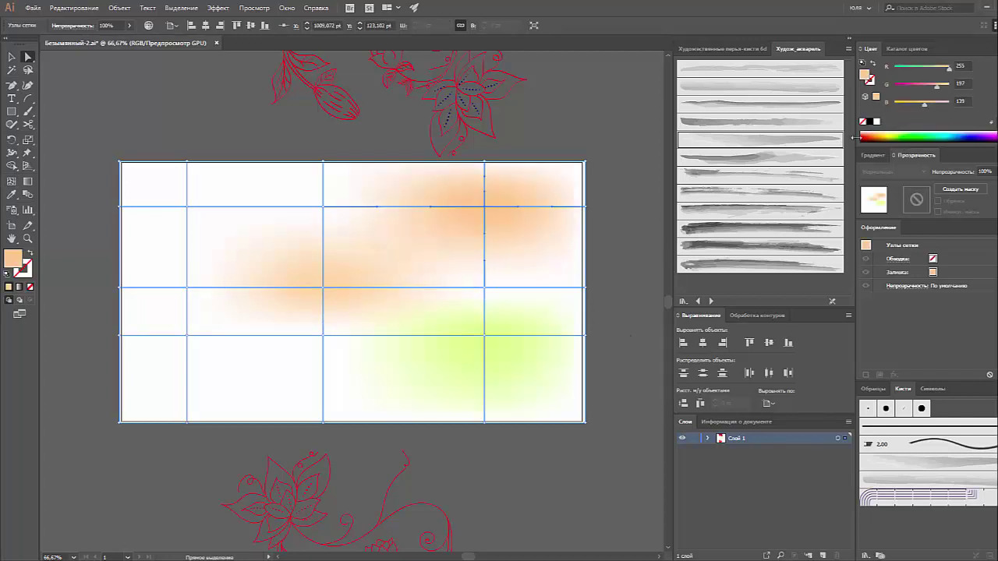
- Colour the upper-right point cyan, right-middle lavender, centre pale yellow and upper-middle pale lavender
{"action": "left_click", "coordinate": [484, 206]}
{"action": "left_click", "coordinate": [896, 134]}
{"action": "left_click", "coordinate": [942, 133]}
{"action": "left_click_drag", "start_coordinate": [942, 133], "coordinate": [939, 123]}
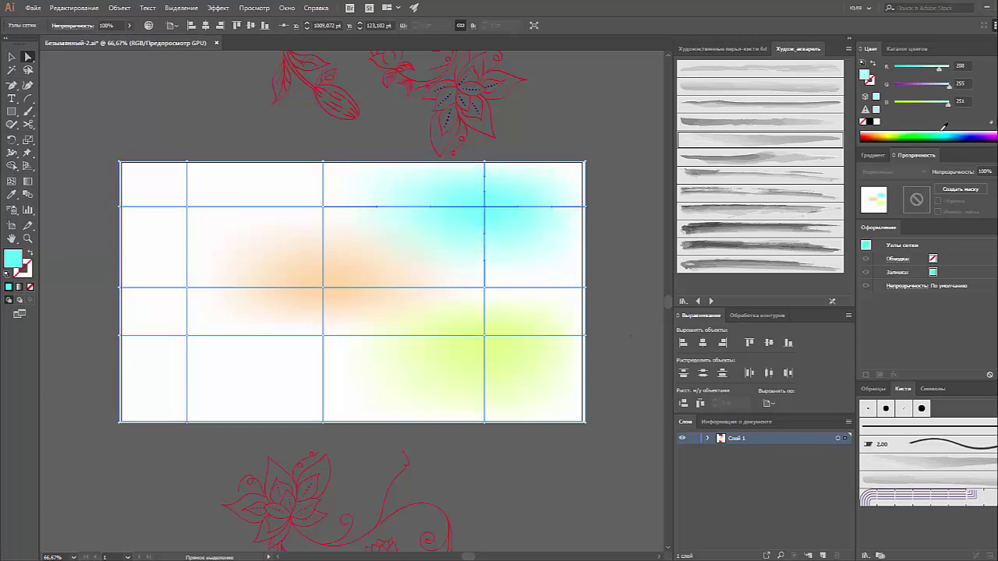
{"action": "left_click", "coordinate": [484, 288]}
{"action": "left_click", "coordinate": [978, 134]}
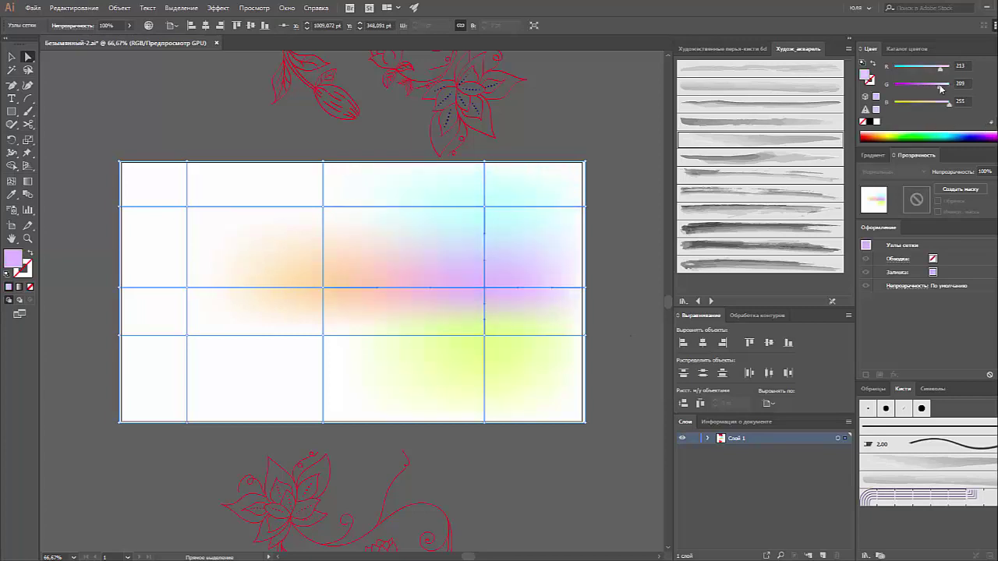
{"action": "left_click", "coordinate": [323, 287]}
{"action": "left_click", "coordinate": [889, 136]}
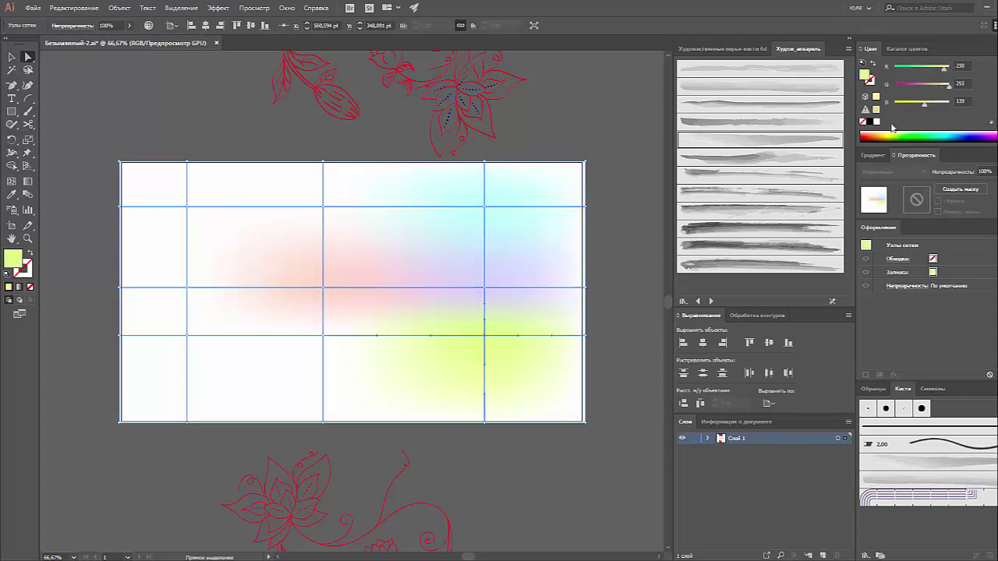
{"action": "left_click", "coordinate": [323, 207]}
{"action": "left_click_drag", "start_coordinate": [937, 71], "coordinate": [946, 85]}
- Tint the lower and left points white and pale pink, upper-left light cyan, and raise the right-middle point
{"action": "left_click", "coordinate": [327, 339]}
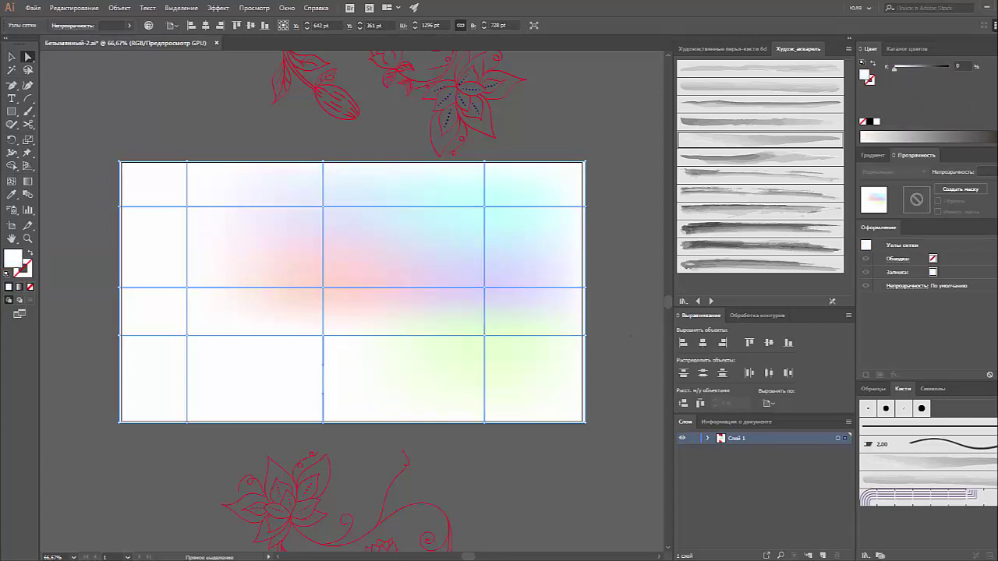
{"action": "left_click", "coordinate": [969, 137]}
{"action": "left_click", "coordinate": [323, 337]}
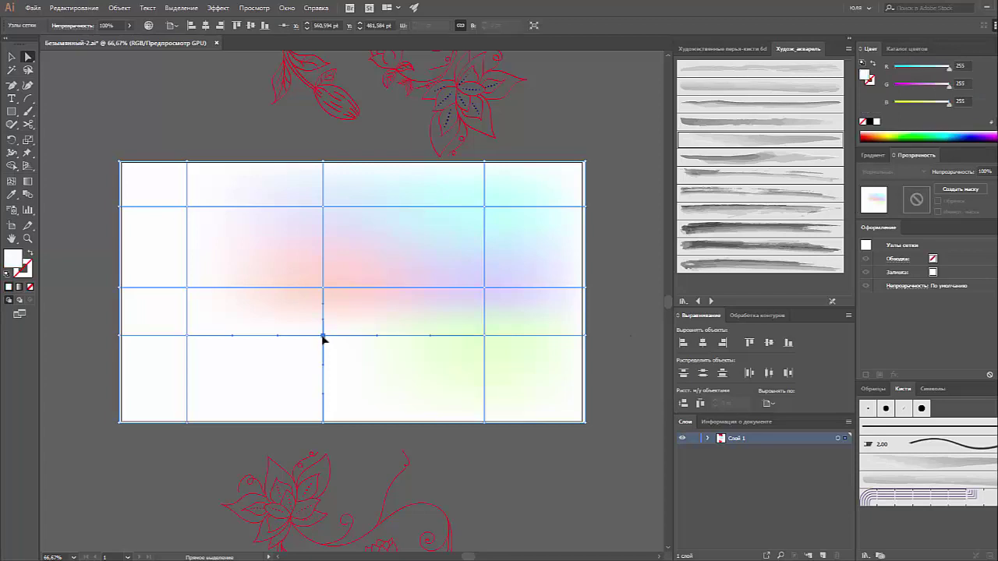
{"action": "left_click", "coordinate": [944, 135]}
{"action": "left_click", "coordinate": [941, 86]}
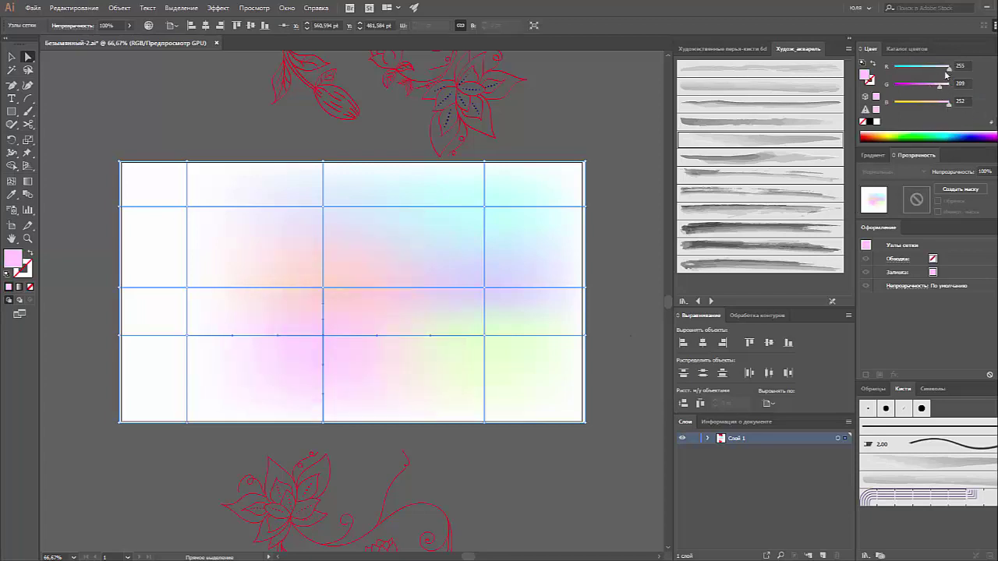
{"action": "left_click", "coordinate": [187, 337]}
{"action": "left_click", "coordinate": [942, 102]}
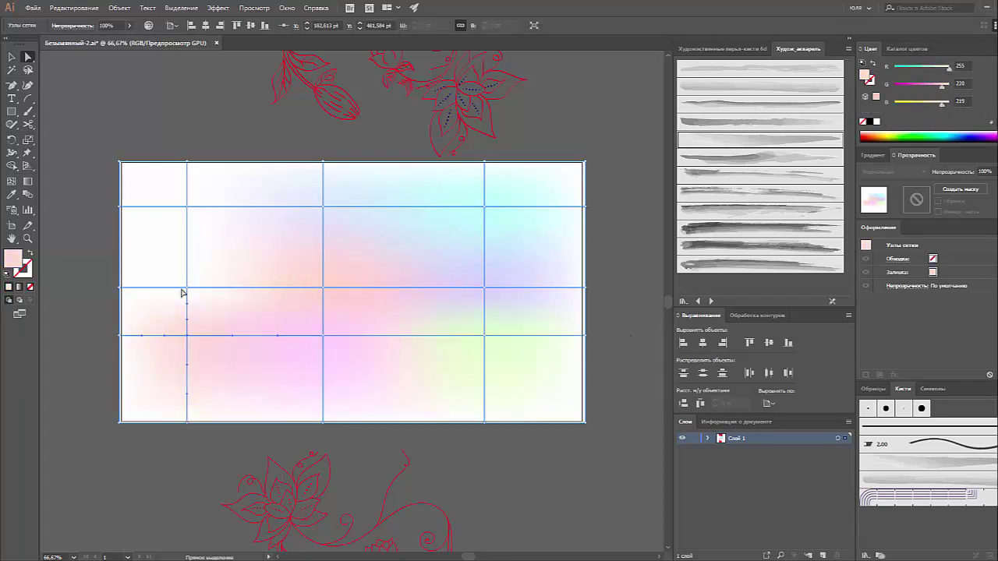
{"action": "left_click", "coordinate": [186, 288]}
{"action": "left_click", "coordinate": [944, 86]}
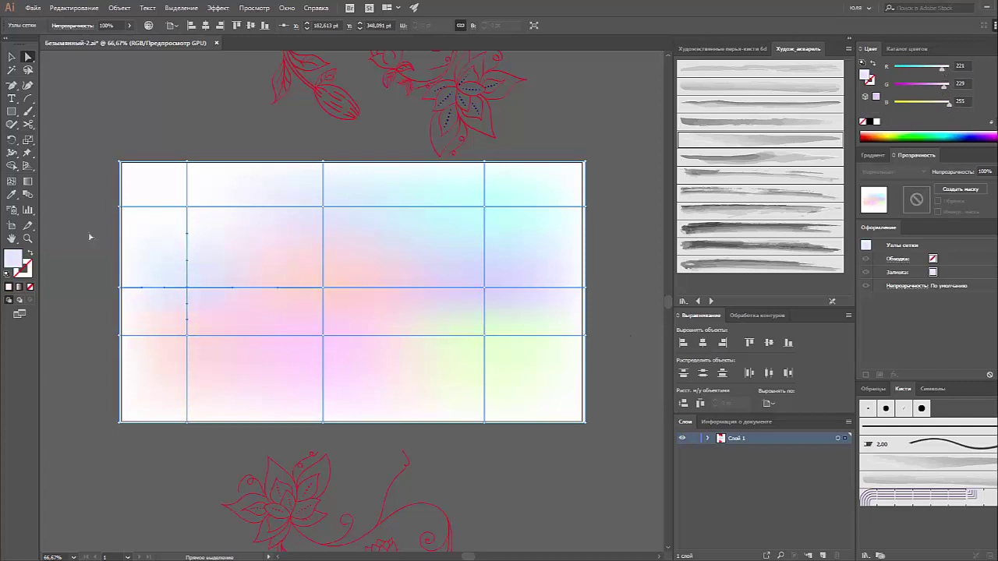
{"action": "left_click", "coordinate": [187, 207]}
{"action": "left_click_drag", "start_coordinate": [943, 67], "coordinate": [932, 68]}
{"action": "left_click", "coordinate": [484, 288]}
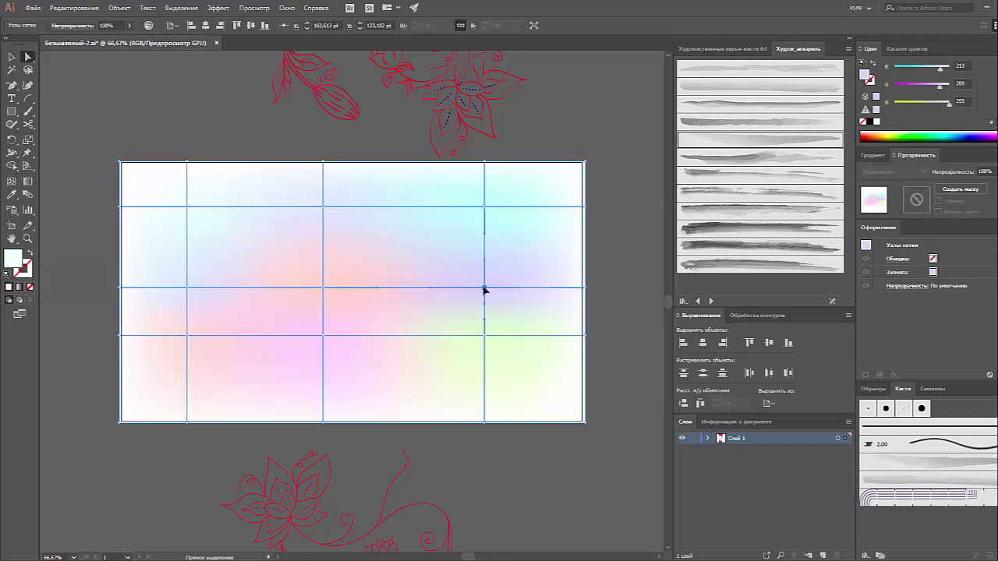
{"action": "left_click_drag", "start_coordinate": [484, 288], "coordinate": [484, 236]}
- Drag the inner mesh points outward and around to warp the pastel gradient
{"action": "left_click", "coordinate": [324, 336]}
{"action": "left_click_drag", "start_coordinate": [324, 336], "coordinate": [333, 379]}
{"action": "left_click_drag", "start_coordinate": [323, 287], "coordinate": [323, 325]}
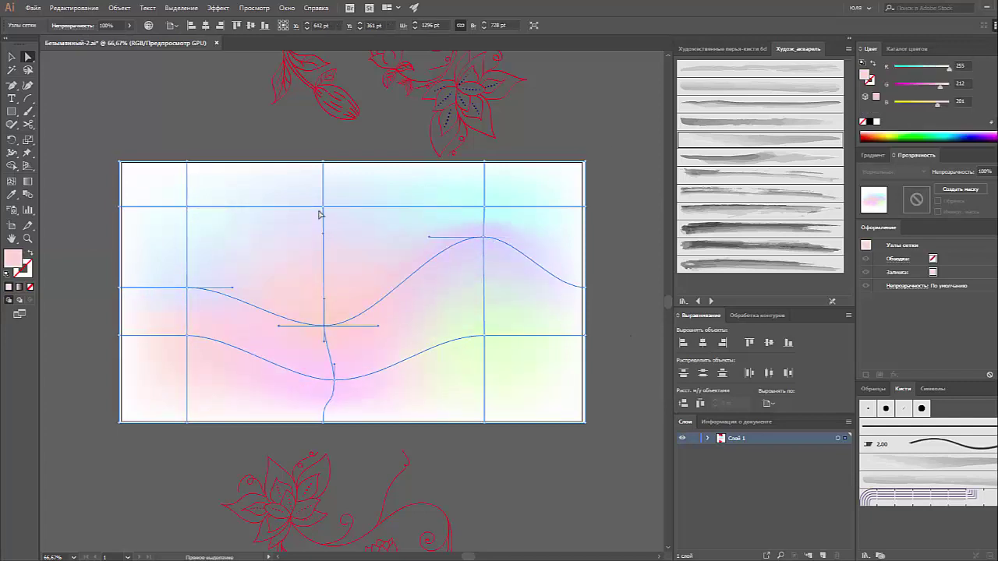
{"action": "left_click_drag", "start_coordinate": [322, 208], "coordinate": [310, 242]}
{"action": "left_click_drag", "start_coordinate": [187, 207], "coordinate": [208, 191]}
{"action": "left_click_drag", "start_coordinate": [187, 287], "coordinate": [236, 268]}
{"action": "left_click_drag", "start_coordinate": [187, 336], "coordinate": [172, 366]}
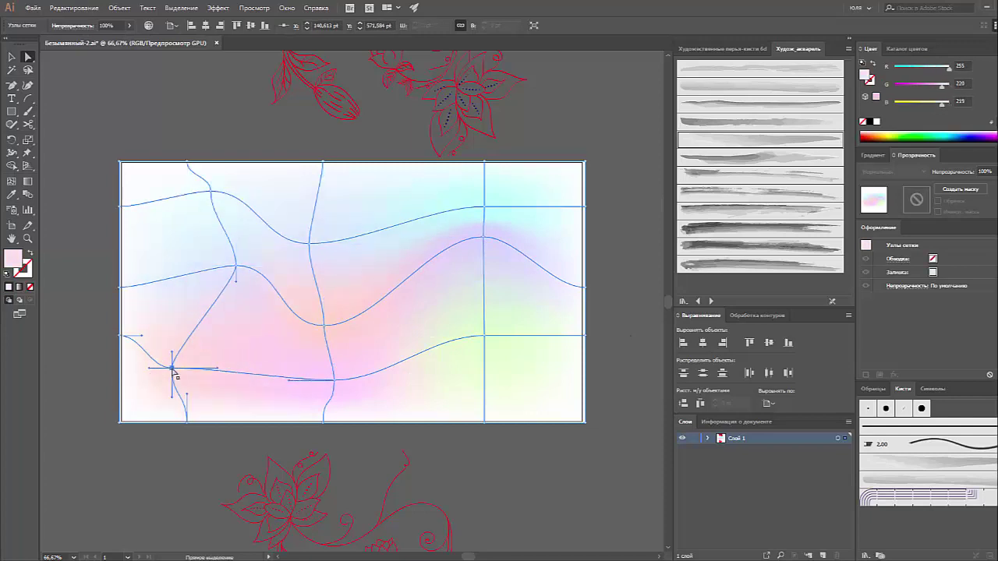
{"action": "left_click_drag", "start_coordinate": [484, 335], "coordinate": [510, 352]}
{"action": "mouse_move", "coordinate": [484, 237]}
{"action": "left_mouse_down"}
{"action": "mouse_move", "coordinate": [380, 328]}
{"action": "mouse_move", "coordinate": [388, 307]}
{"action": "left_mouse_up"}
- Keep repositioning the mesh points to re-warp the colour blend
{"action": "left_click_drag", "start_coordinate": [310, 243], "coordinate": [367, 206]}
{"action": "left_click_drag", "start_coordinate": [323, 325], "coordinate": [279, 321]}
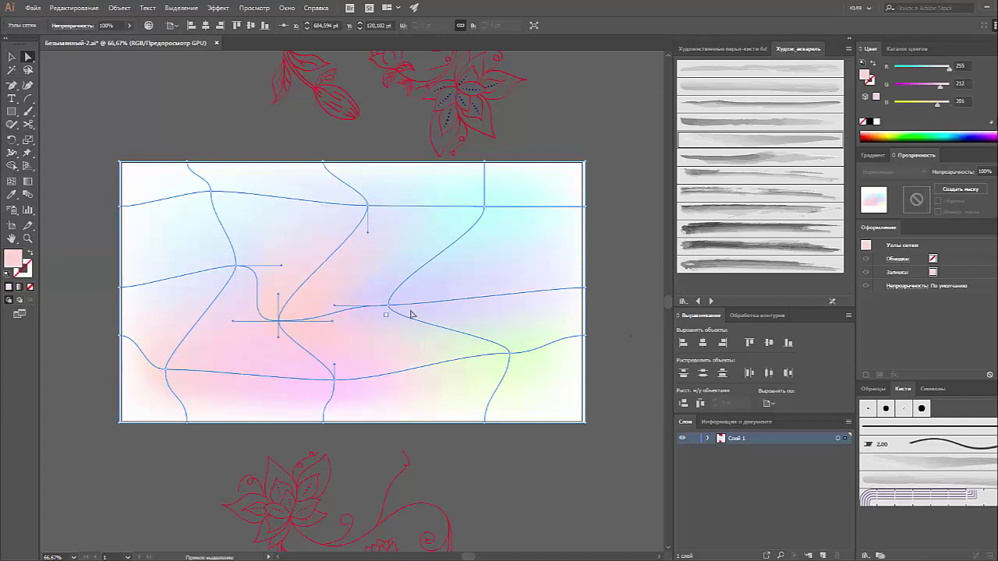
{"action": "left_click_drag", "start_coordinate": [388, 305], "coordinate": [365, 320]}
{"action": "left_click_drag", "start_coordinate": [335, 380], "coordinate": [353, 387]}
{"action": "mouse_move", "coordinate": [509, 353]}
{"action": "left_mouse_down"}
{"action": "mouse_move", "coordinate": [494, 373]}
{"action": "mouse_move", "coordinate": [392, 367]}
{"action": "mouse_move", "coordinate": [397, 349]}
{"action": "mouse_move", "coordinate": [348, 291]}
{"action": "left_mouse_up"}
{"action": "left_click_drag", "start_coordinate": [281, 321], "coordinate": [294, 350]}
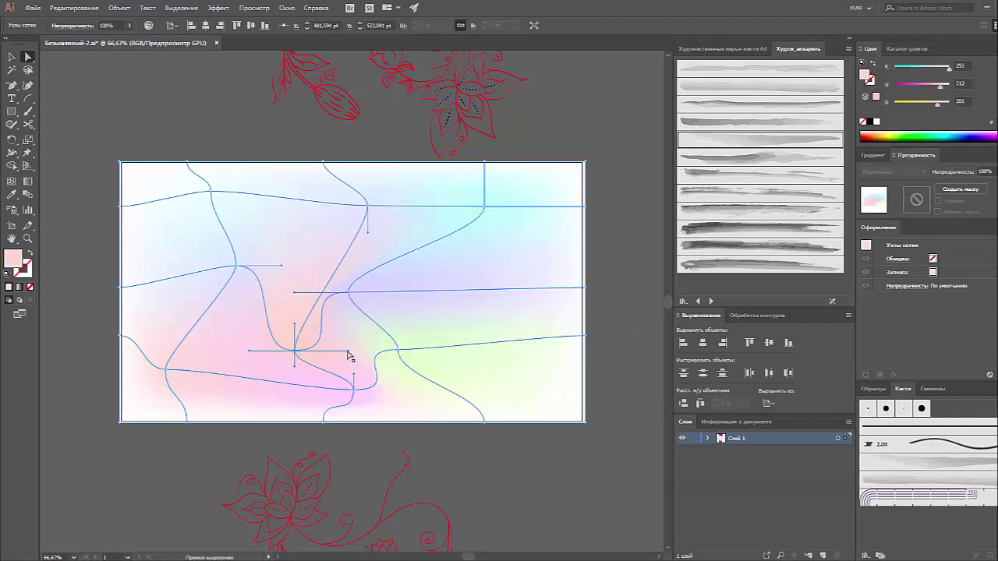
{"action": "left_click_drag", "start_coordinate": [347, 291], "coordinate": [373, 285]}
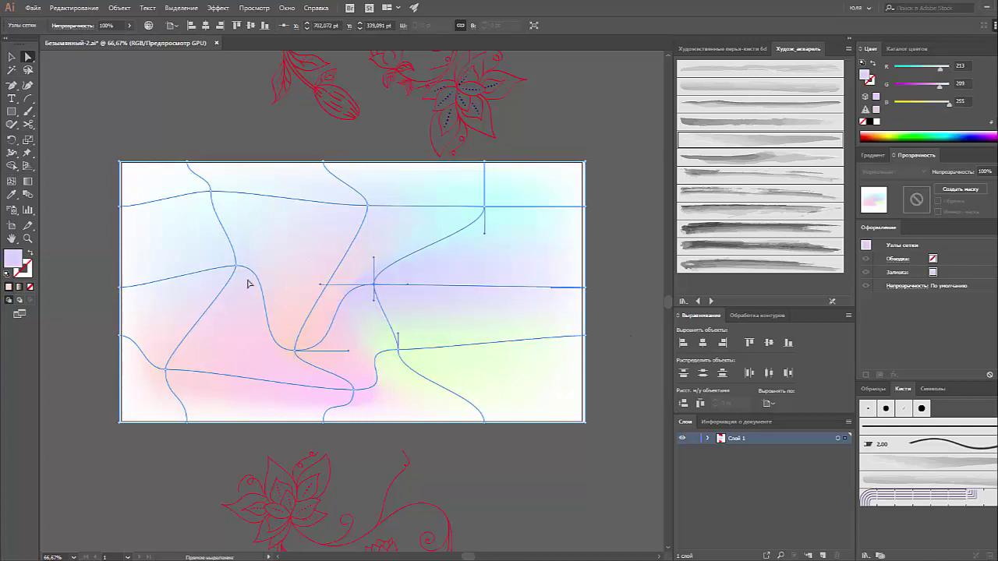
{"action": "mouse_move", "coordinate": [236, 267]}
{"action": "left_mouse_down"}
{"action": "mouse_move", "coordinate": [221, 292]}
{"action": "mouse_move", "coordinate": [196, 271]}
{"action": "left_mouse_up"}
{"action": "mouse_move", "coordinate": [210, 191]}
{"action": "left_mouse_down"}
{"action": "mouse_move", "coordinate": [303, 216]}
{"action": "mouse_move", "coordinate": [265, 210]}
{"action": "left_mouse_up"}
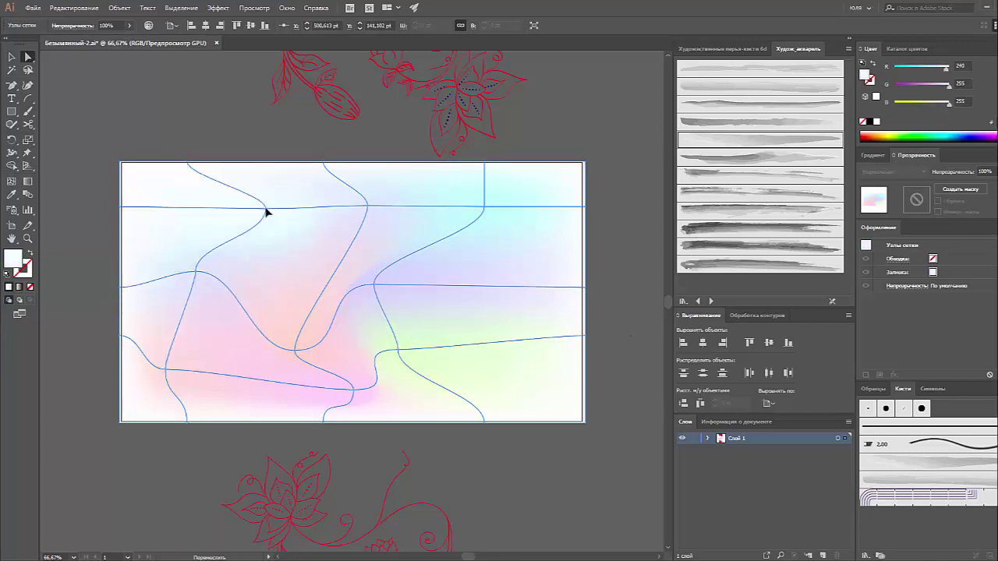
- Lower the green value of an upper-left mesh point and shift the central points
{"action": "left_click", "coordinate": [265, 209]}
{"action": "left_click_drag", "start_coordinate": [949, 84], "coordinate": [947, 86]}
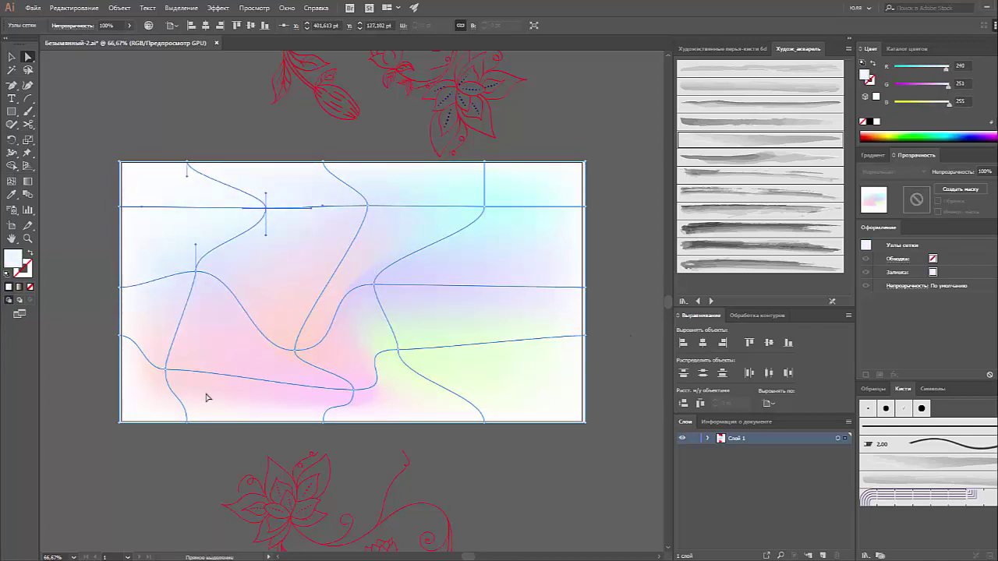
{"action": "left_click", "coordinate": [165, 368]}
{"action": "left_click", "coordinate": [626, 238]}
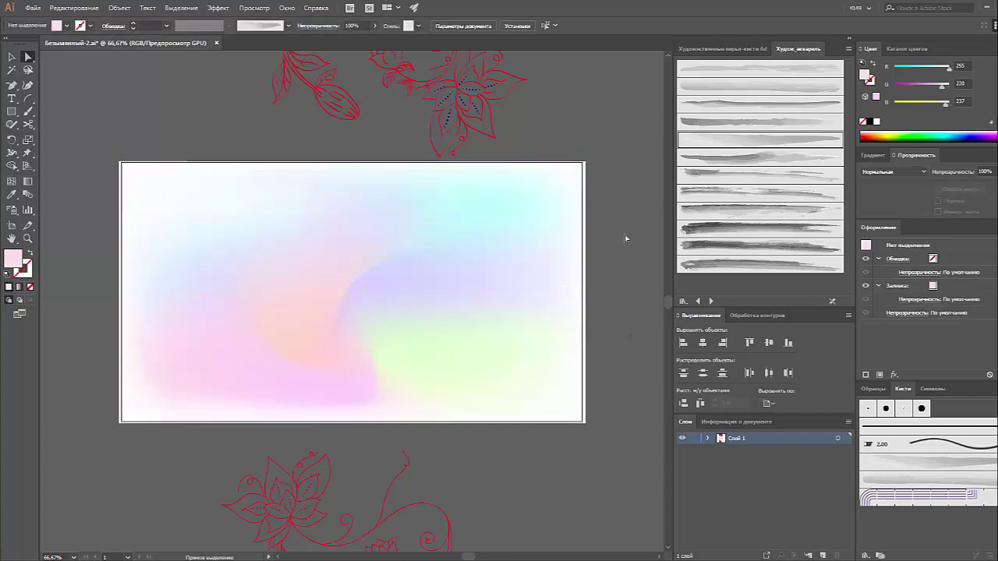
{"action": "left_click", "coordinate": [352, 297]}
{"action": "left_click_drag", "start_coordinate": [374, 286], "coordinate": [385, 298]}
{"action": "left_click", "coordinate": [295, 350]}
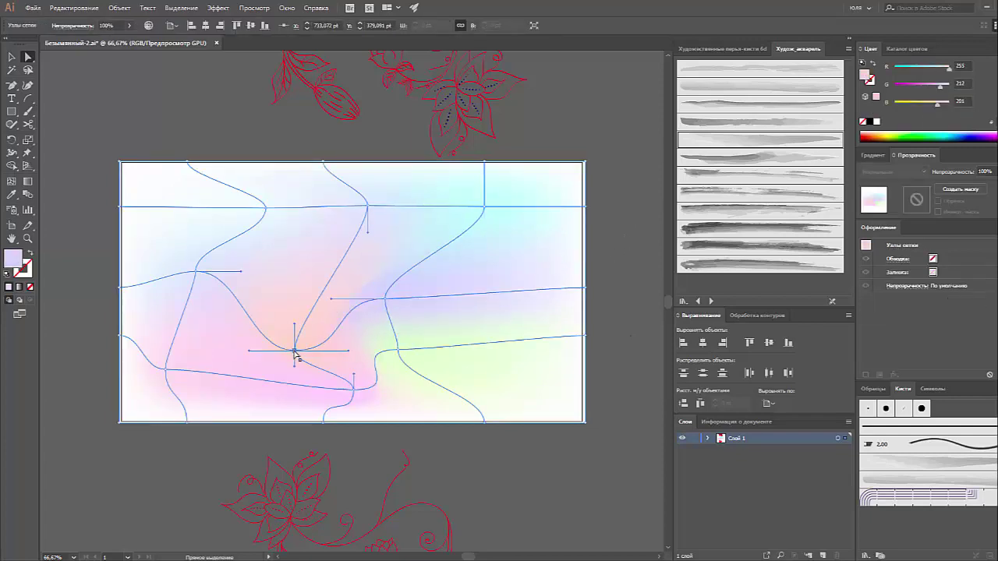
{"action": "left_click_drag", "start_coordinate": [370, 229], "coordinate": [375, 240]}
- Bend the upper-middle point's curves, lighten the lower pink point, and move several points upward
{"action": "key", "text": "ctrl+shift+a"}
{"action": "left_click", "coordinate": [370, 229]}
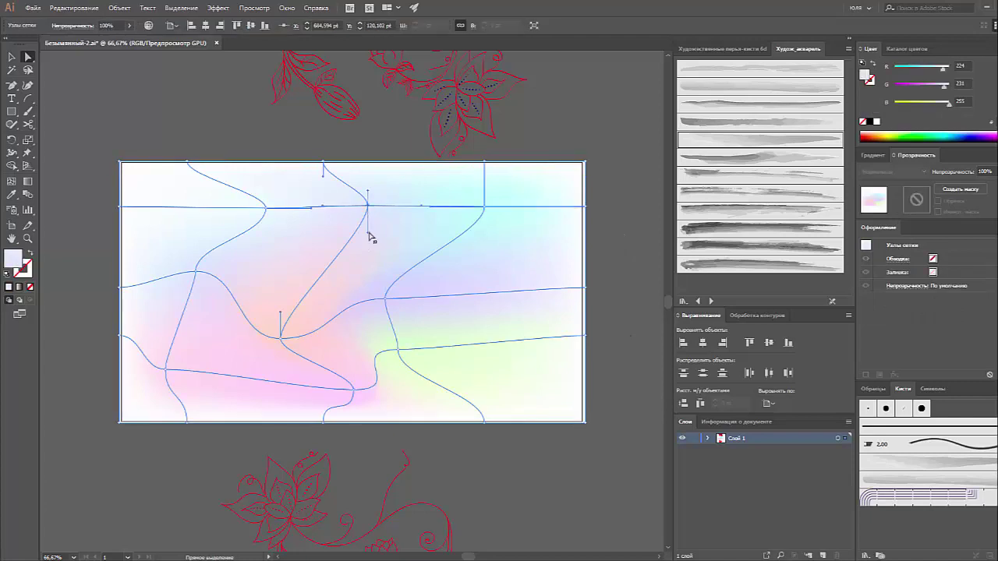
{"action": "key", "text": "ctrl+shift+a"}
{"action": "left_click", "coordinate": [370, 229]}
{"action": "mouse_move", "coordinate": [369, 229]}
{"action": "left_mouse_down"}
{"action": "mouse_move", "coordinate": [394, 232]}
{"action": "mouse_move", "coordinate": [211, 206]}
{"action": "left_mouse_up"}
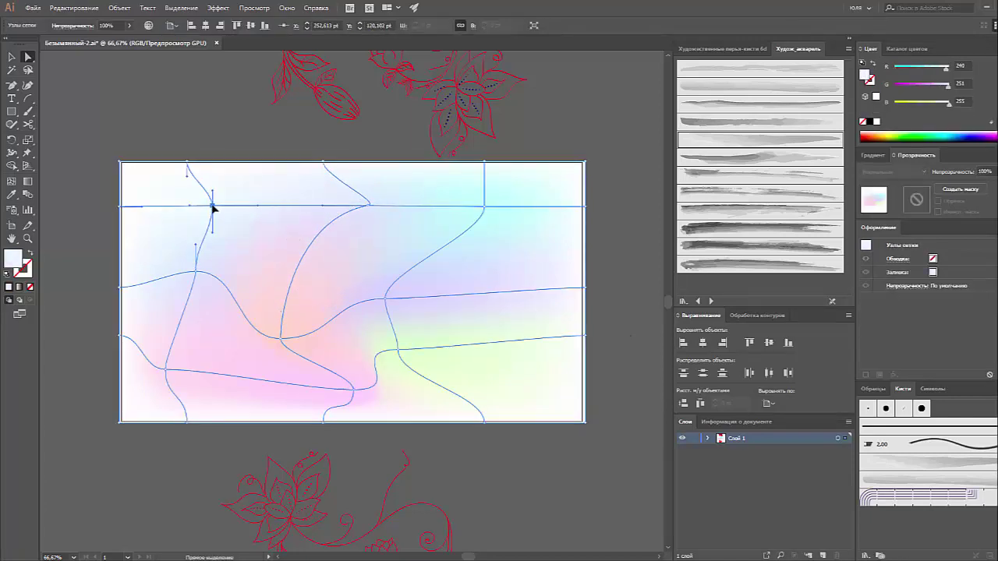
{"action": "left_click", "coordinate": [216, 148]}
{"action": "left_click", "coordinate": [353, 389]}
{"action": "left_click", "coordinate": [946, 89]}
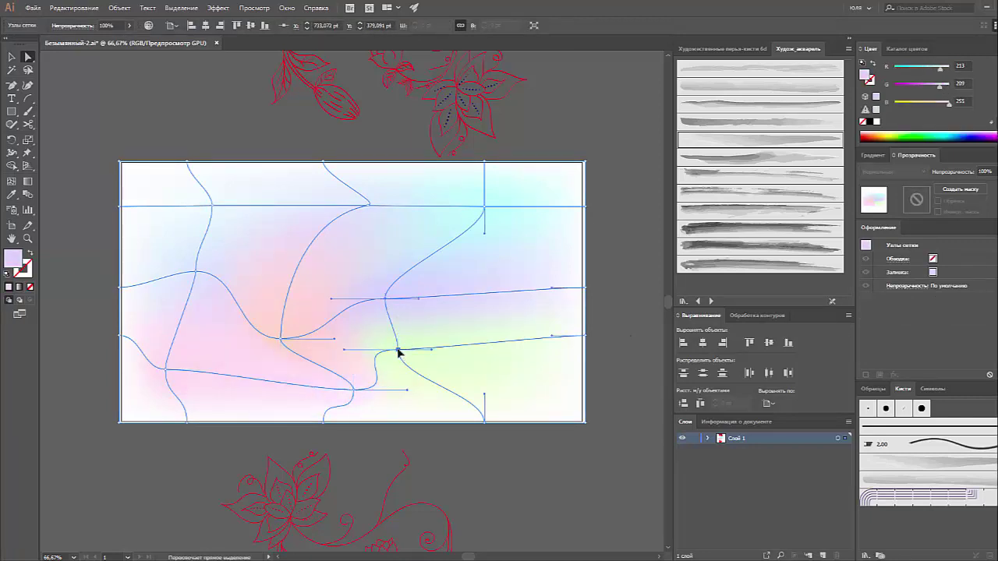
{"action": "mouse_move", "coordinate": [398, 349]}
{"action": "left_mouse_down"}
{"action": "mouse_move", "coordinate": [388, 317]}
{"action": "mouse_move", "coordinate": [408, 315]}
{"action": "mouse_move", "coordinate": [399, 317]}
{"action": "left_mouse_up"}
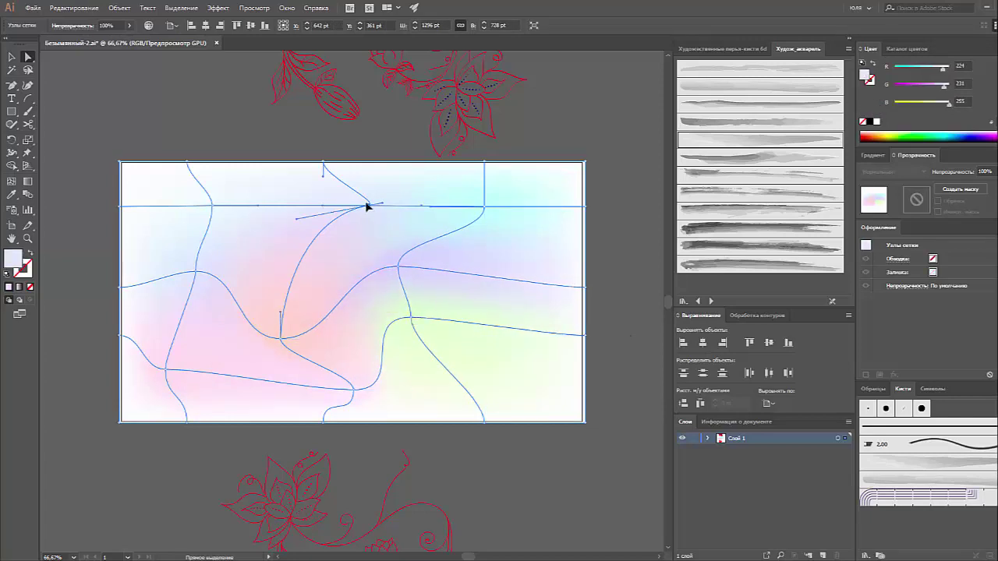
{"action": "left_click_drag", "start_coordinate": [371, 207], "coordinate": [358, 195]}
{"action": "left_click_drag", "start_coordinate": [282, 341], "coordinate": [282, 324]}
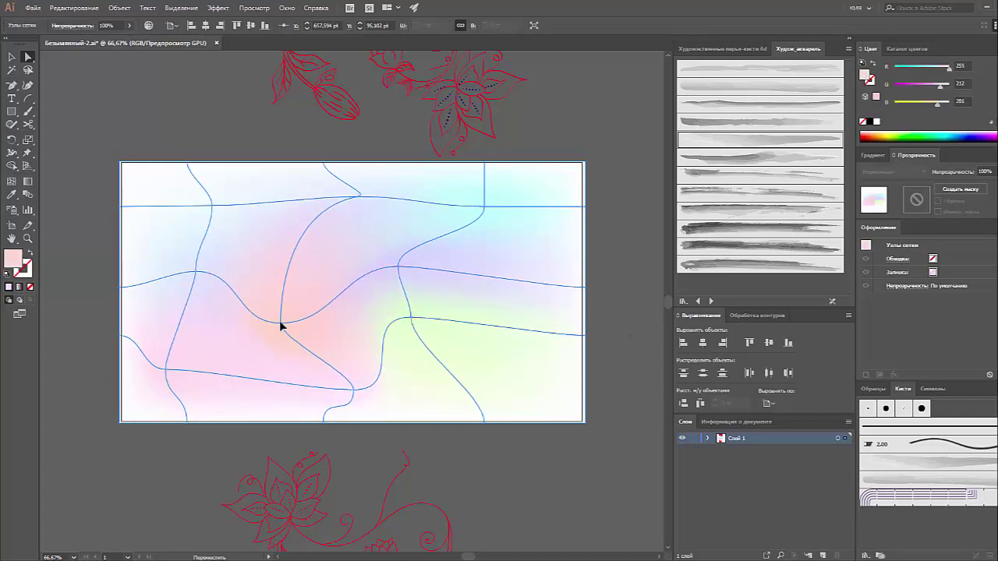
- Warm the right cyan point by raising its red value, then select the whole mesh
{"action": "left_click", "coordinate": [165, 371]}
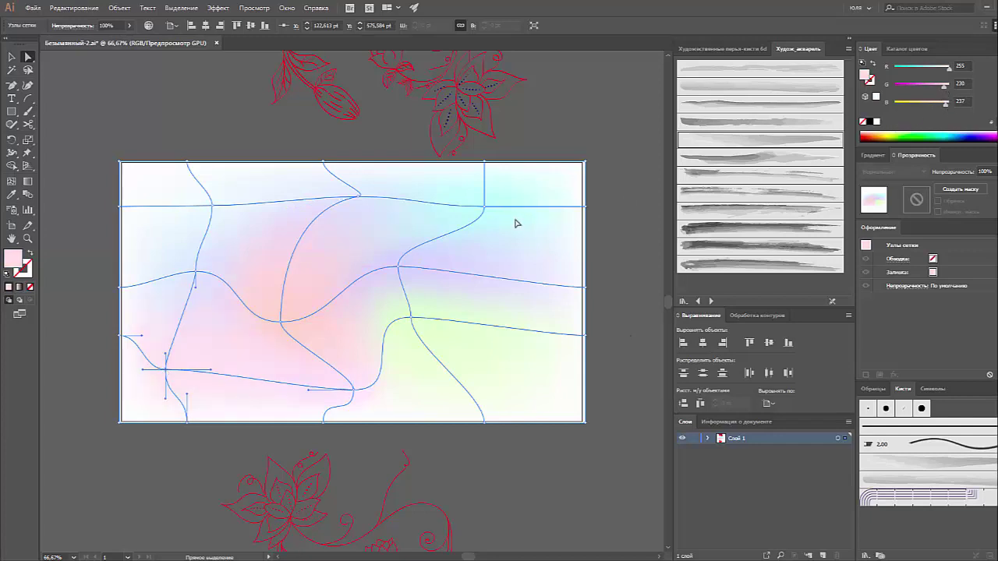
{"action": "left_click", "coordinate": [485, 208]}
{"action": "left_click_drag", "start_coordinate": [939, 71], "coordinate": [944, 73]}
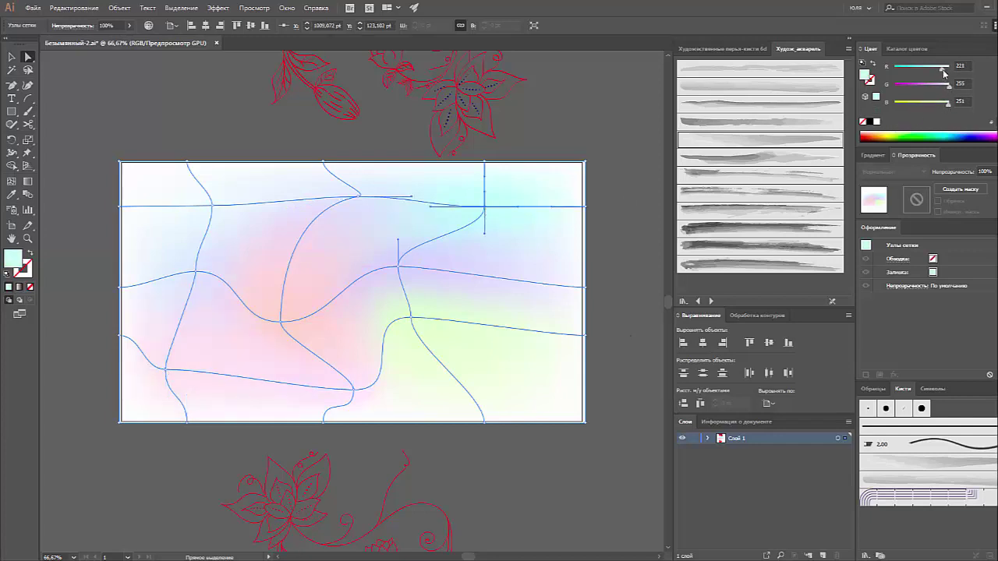
{"action": "left_click", "coordinate": [636, 132]}
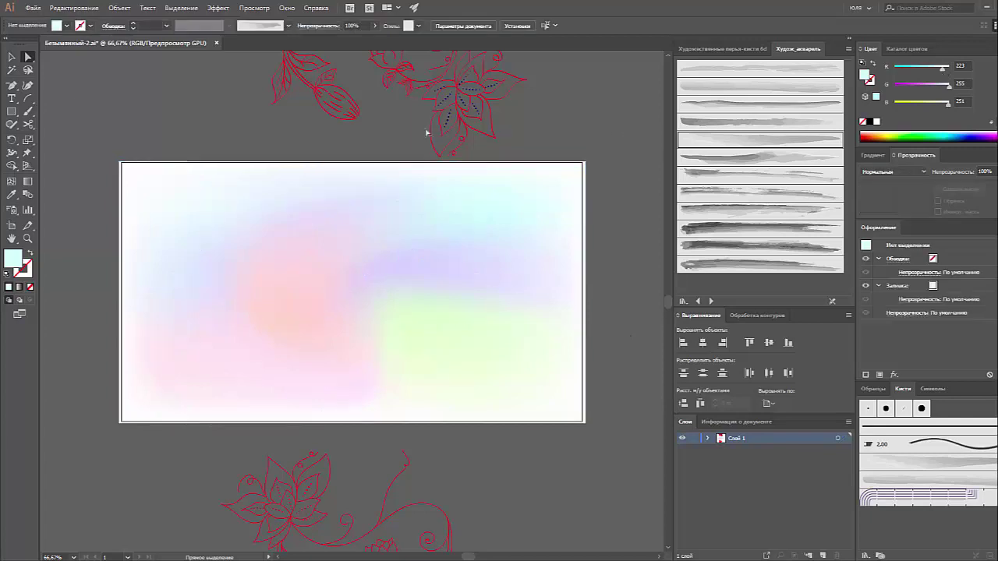
{"action": "left_click", "coordinate": [12, 56]}
{"action": "left_click", "coordinate": [222, 208]}
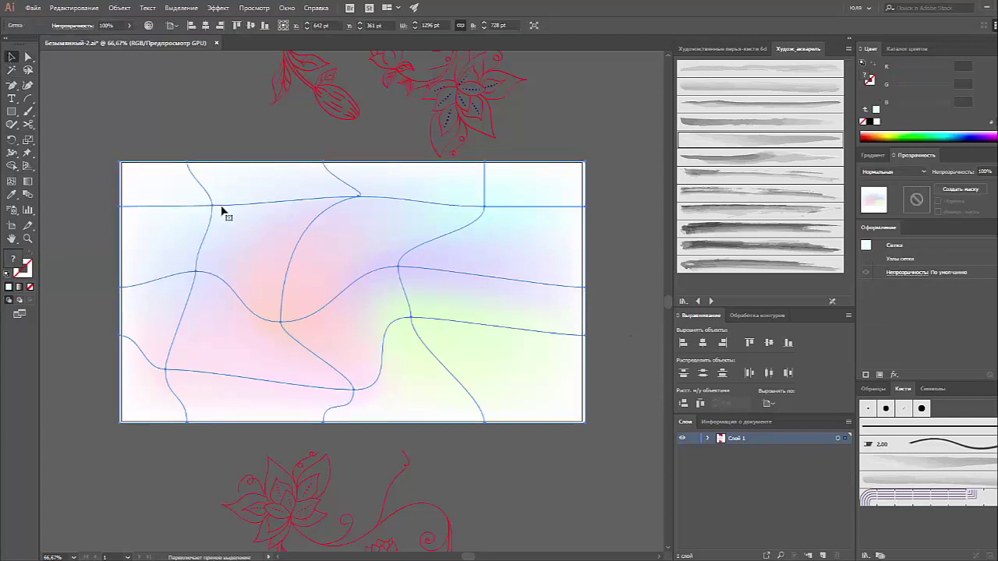
- Bring the flower drawing onto the pastel background and fill its lines white
{"action": "key", "text": "ctrl+shift+bracketleft"}
{"action": "left_click", "coordinate": [198, 144]}
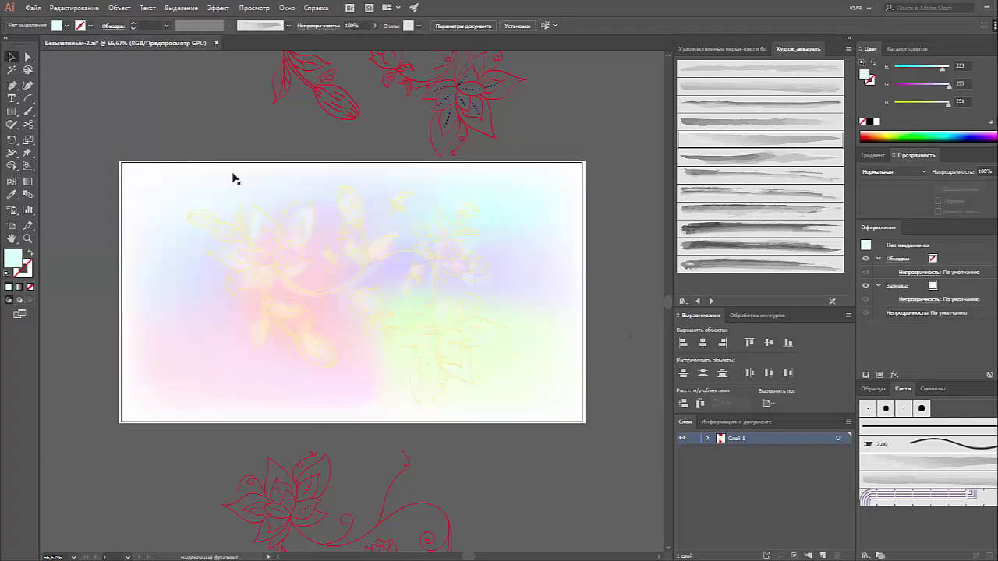
{"action": "left_click", "coordinate": [384, 226]}
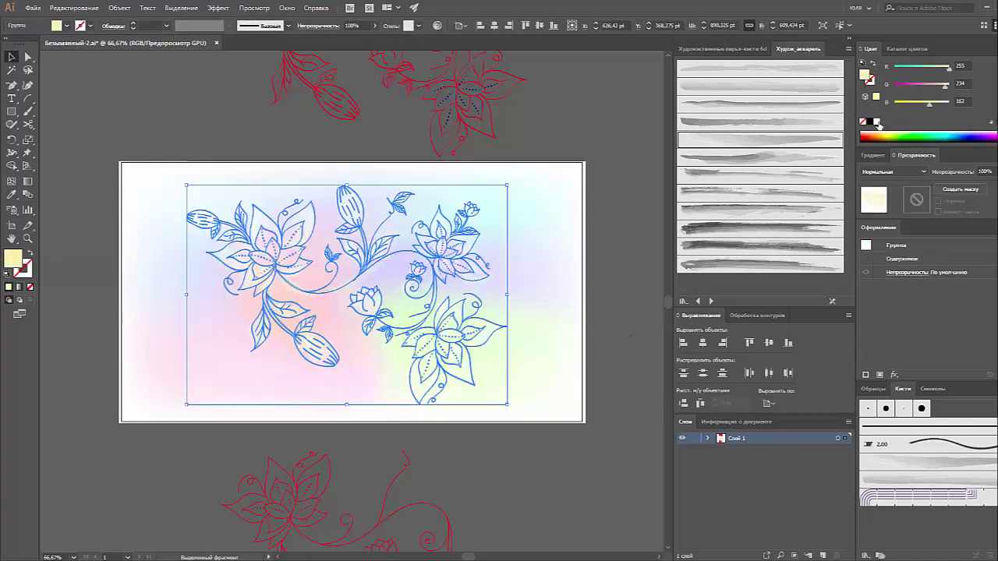
{"action": "left_click", "coordinate": [877, 123]}
{"action": "left_click", "coordinate": [580, 161]}
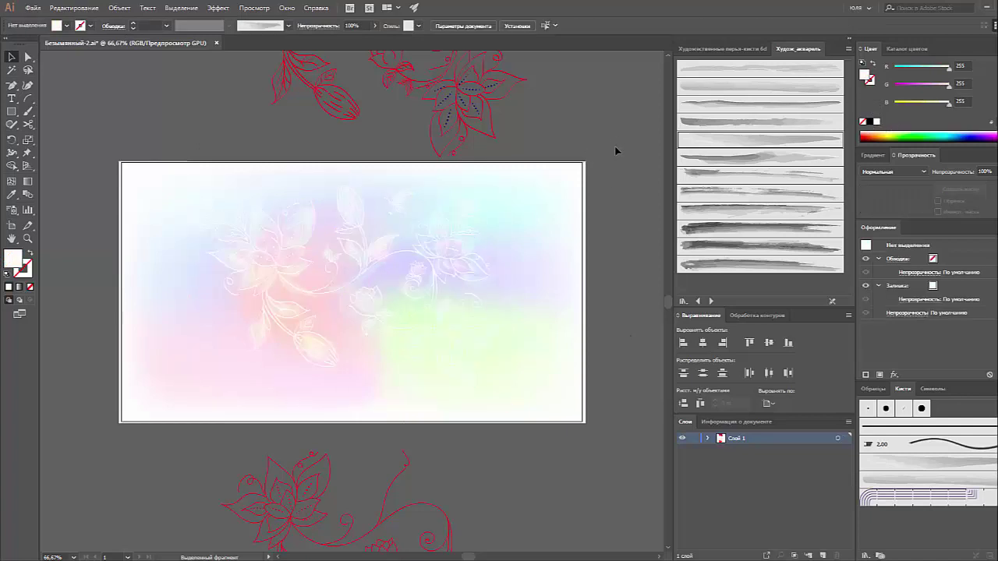
- Select the watercolour-stroke flower group
{"action": "left_click", "coordinate": [567, 201]}
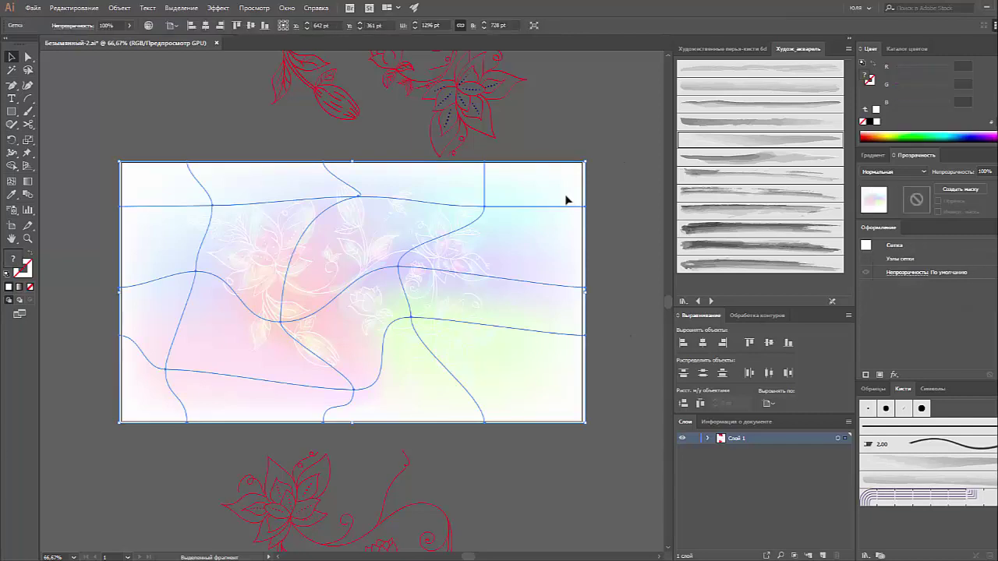
{"action": "key", "text": "ctrl+shift+a"}
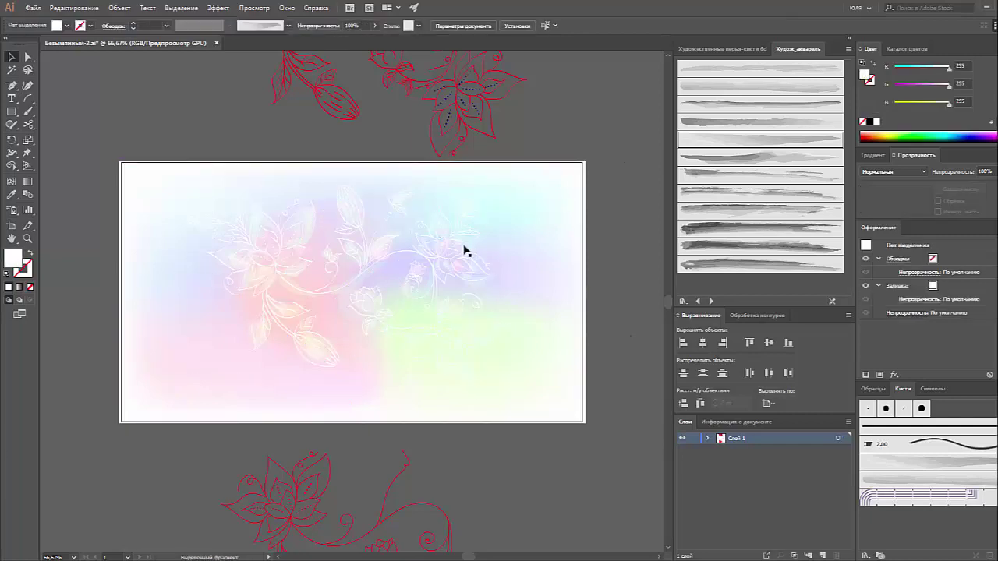
{"action": "left_click", "coordinate": [465, 251]}
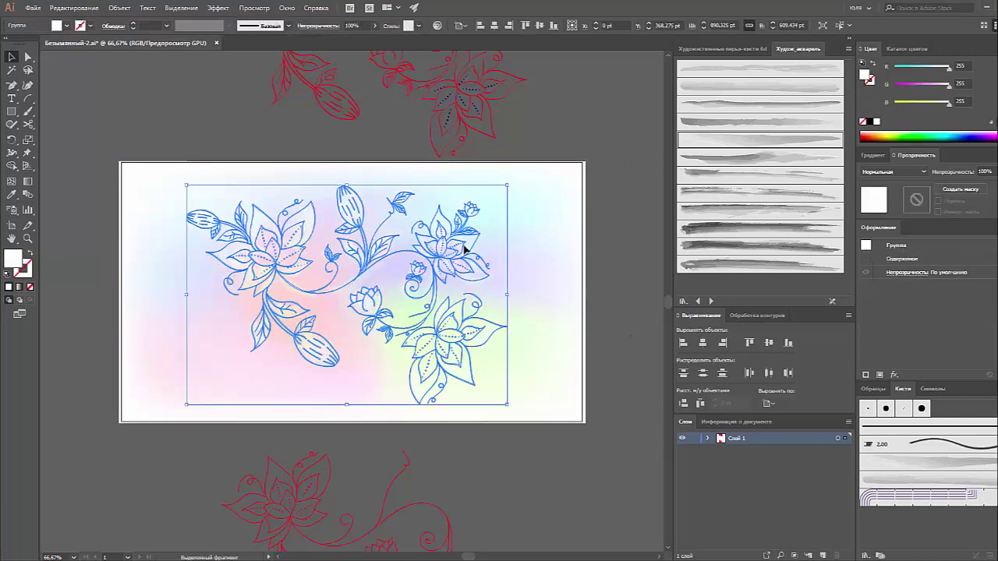
{"action": "left_click", "coordinate": [599, 236]}
{"action": "key", "text": "ctrl+a"}
{"action": "key", "text": "ctrl+shift+a"}
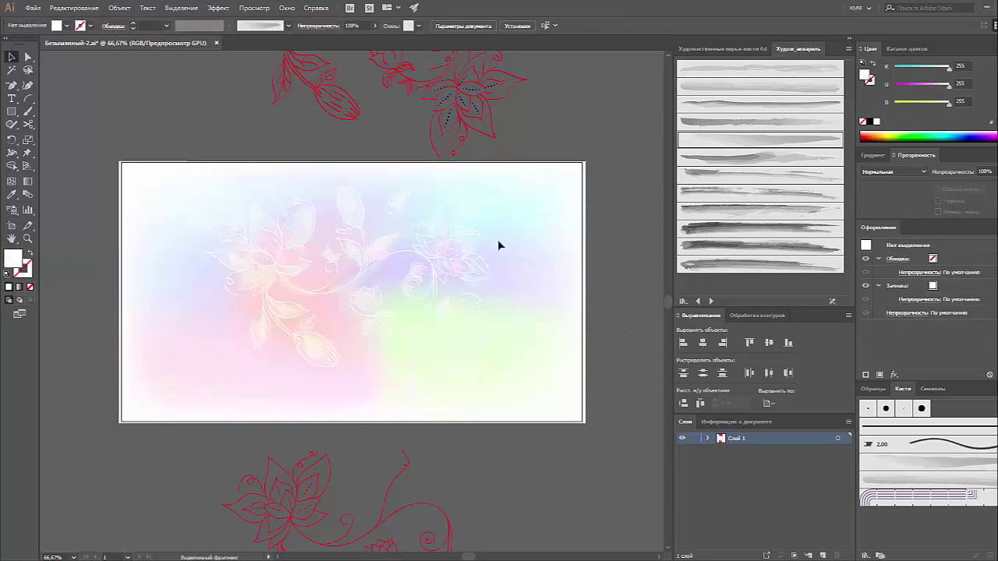
{"action": "left_click", "coordinate": [480, 238]}
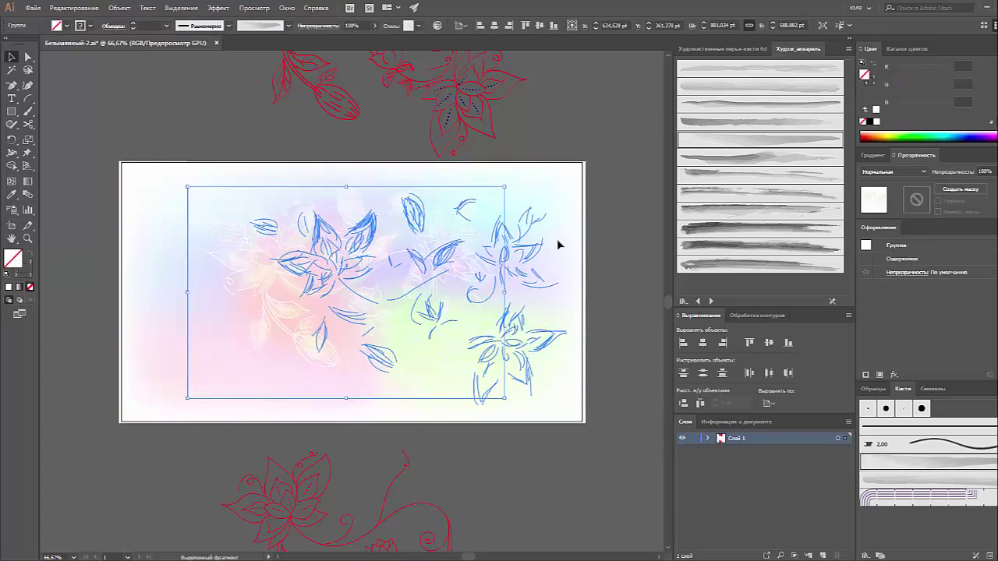
- Nudge the watercolour-stroke flowers onto the white outlines
{"action": "key", "text": "a"}
{"action": "key", "text": "ctrl+z"}
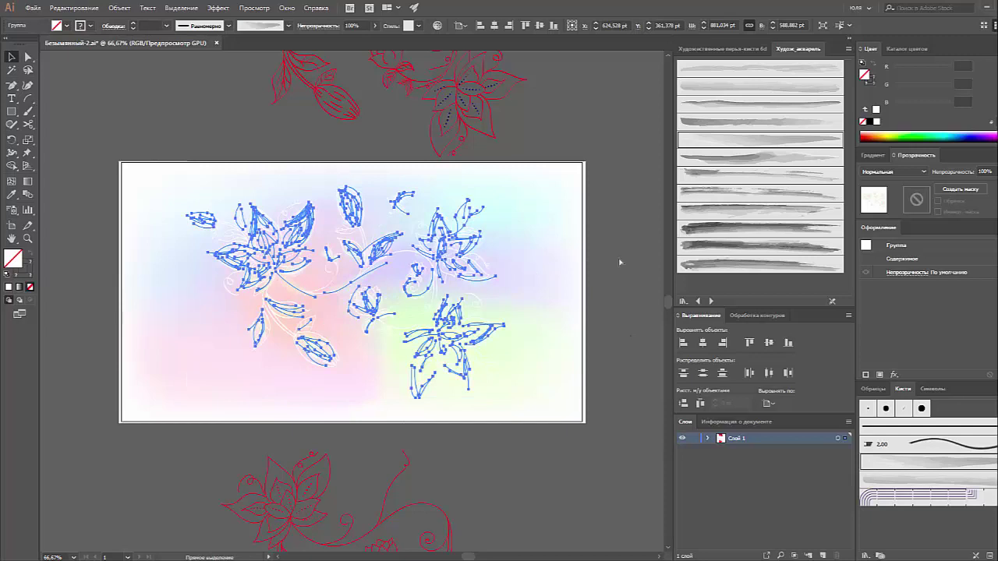
{"action": "key", "text": "v"}
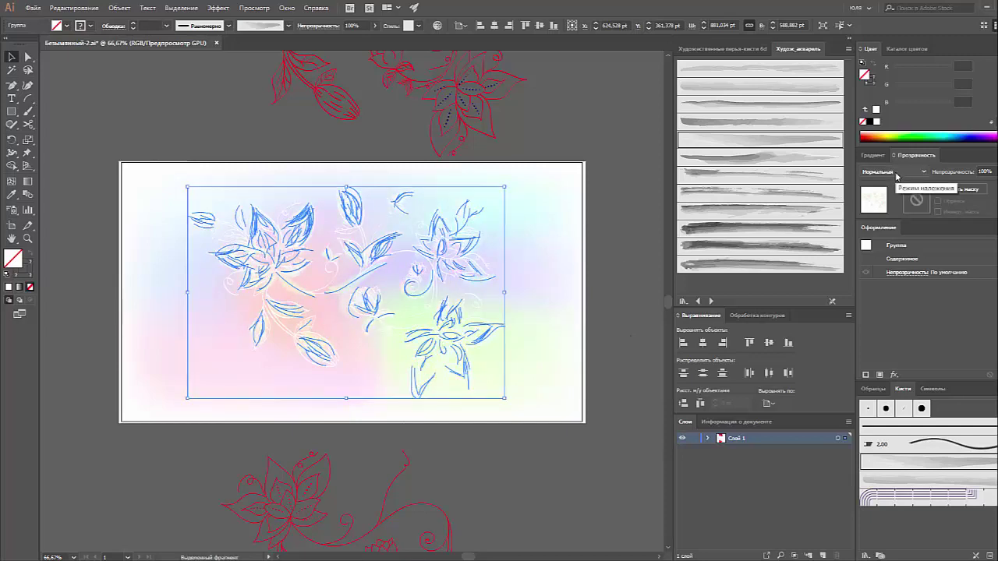
- Set the strokes to 42% opacity with Multiply blending and preview the tinted flowers
{"action": "key", "text": "ctrl+z"}
{"action": "left_click", "coordinate": [892, 171]}
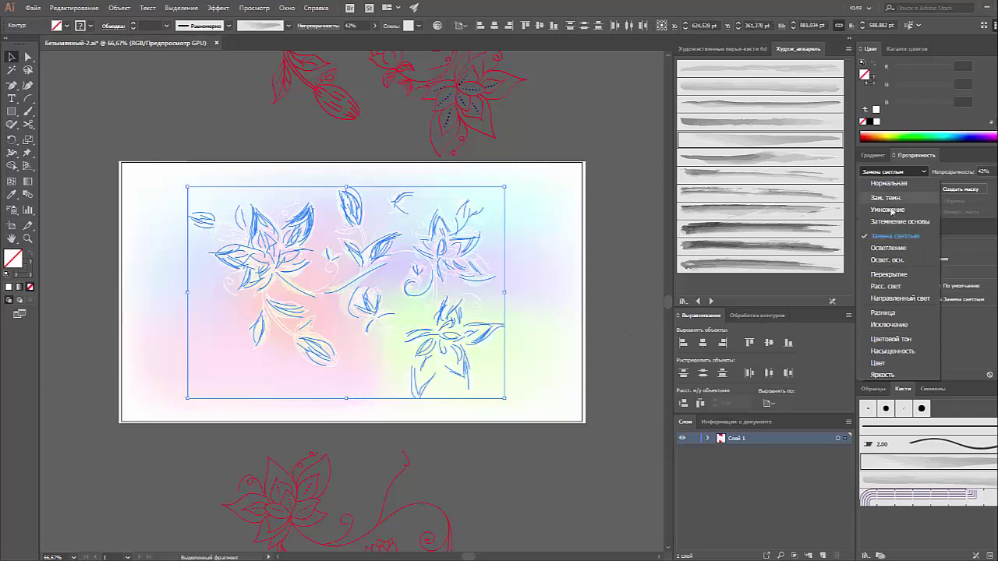
{"action": "left_click", "coordinate": [887, 210]}
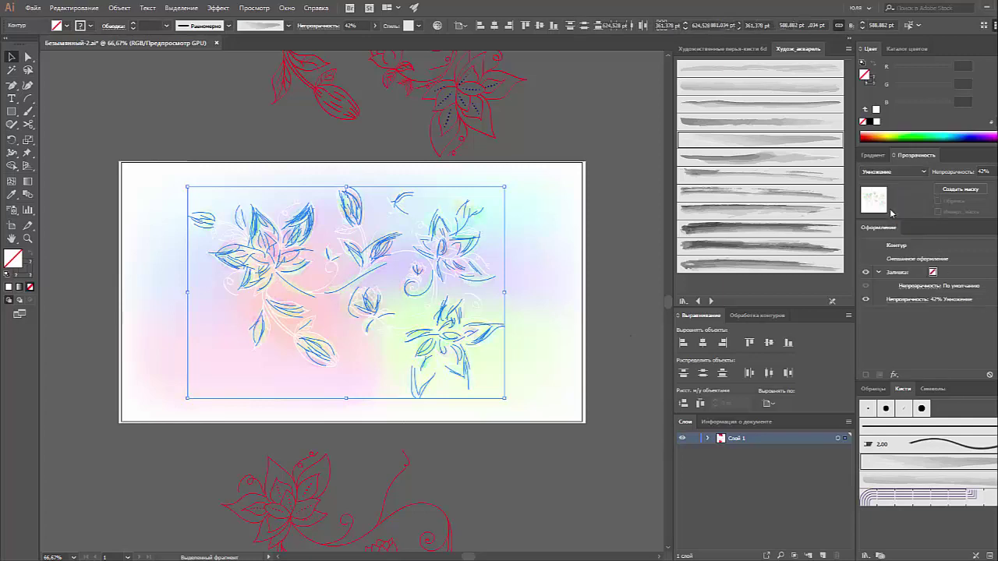
{"action": "key", "text": "ctrl+g"}
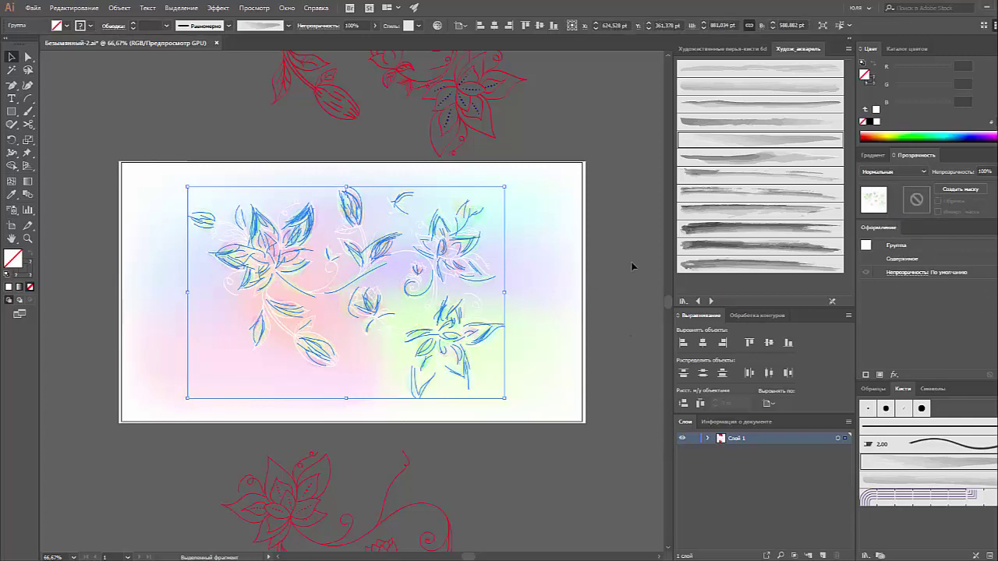
{"action": "left_click", "coordinate": [631, 267]}
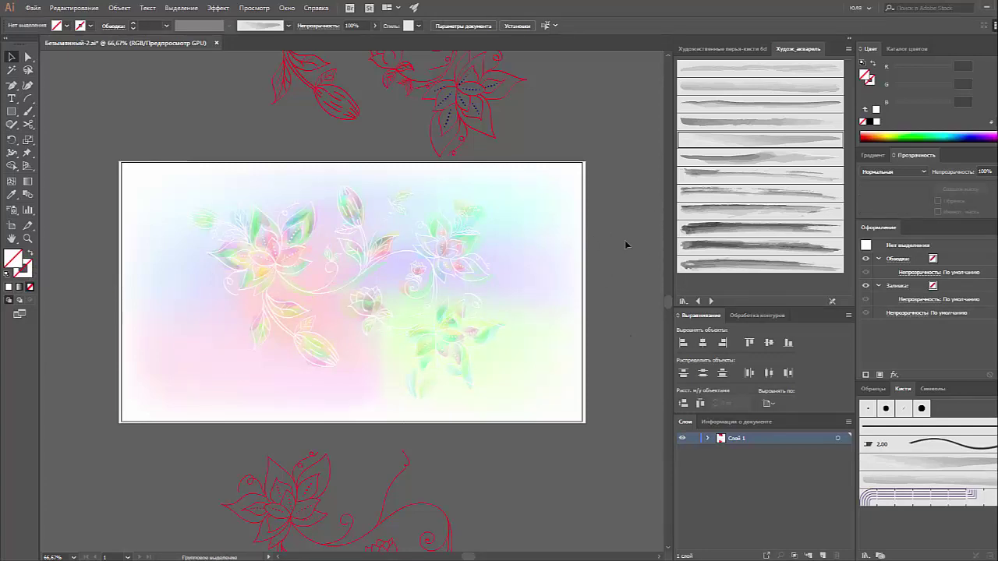
{"action": "key", "text": "ctrl+a"}
- Recolour the green mesh point near lower right to pale pink and drag it down-right
{"action": "key", "text": "a"}
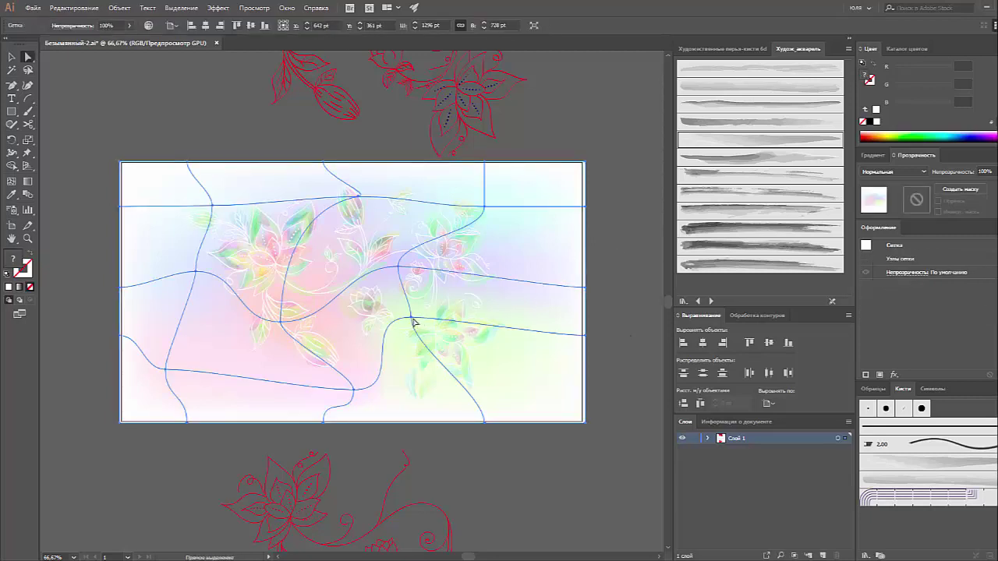
{"action": "left_click", "coordinate": [411, 318]}
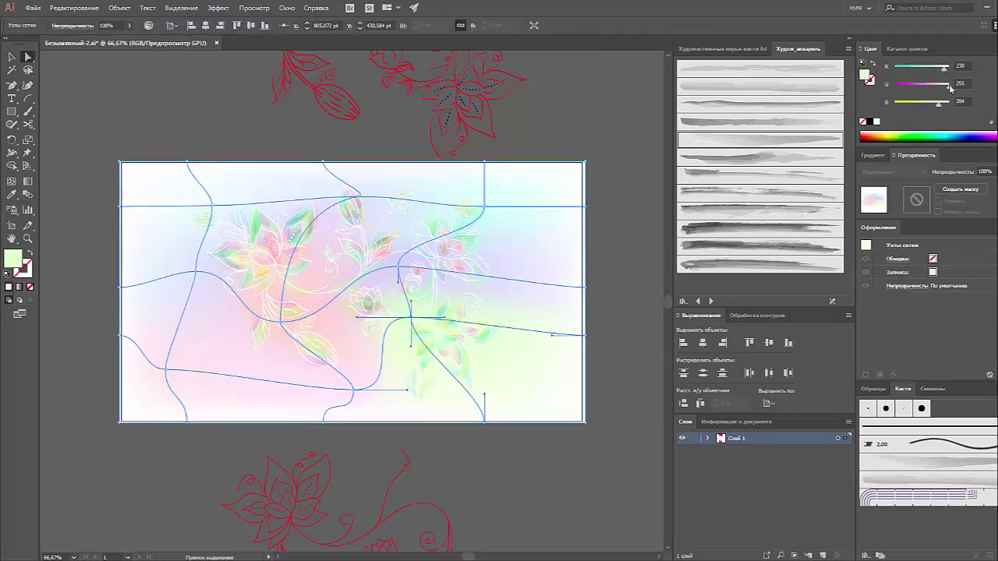
{"action": "left_click_drag", "start_coordinate": [938, 111], "coordinate": [942, 109]}
{"action": "left_click_drag", "start_coordinate": [948, 90], "coordinate": [941, 91]}
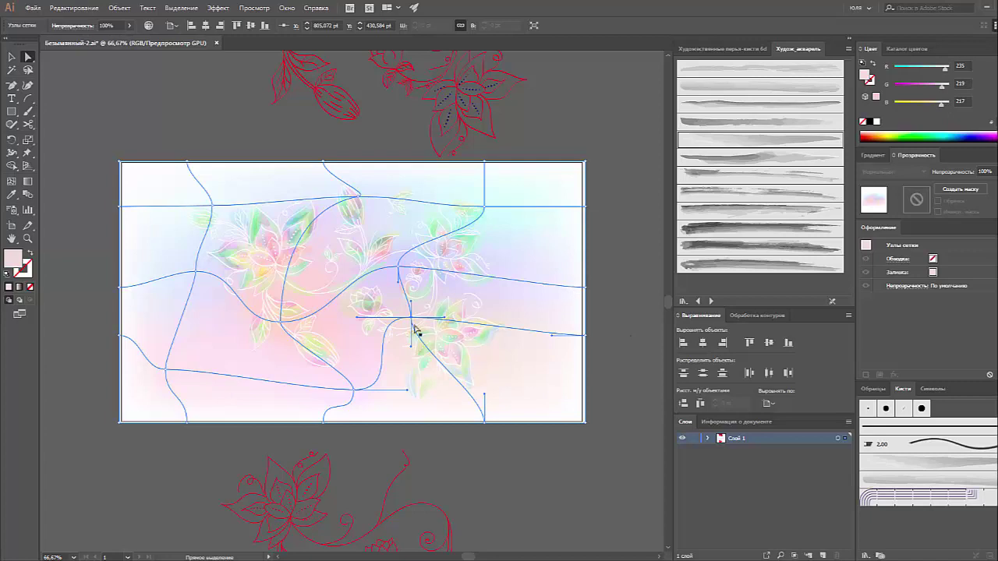
{"action": "left_click_drag", "start_coordinate": [410, 318], "coordinate": [430, 353]}
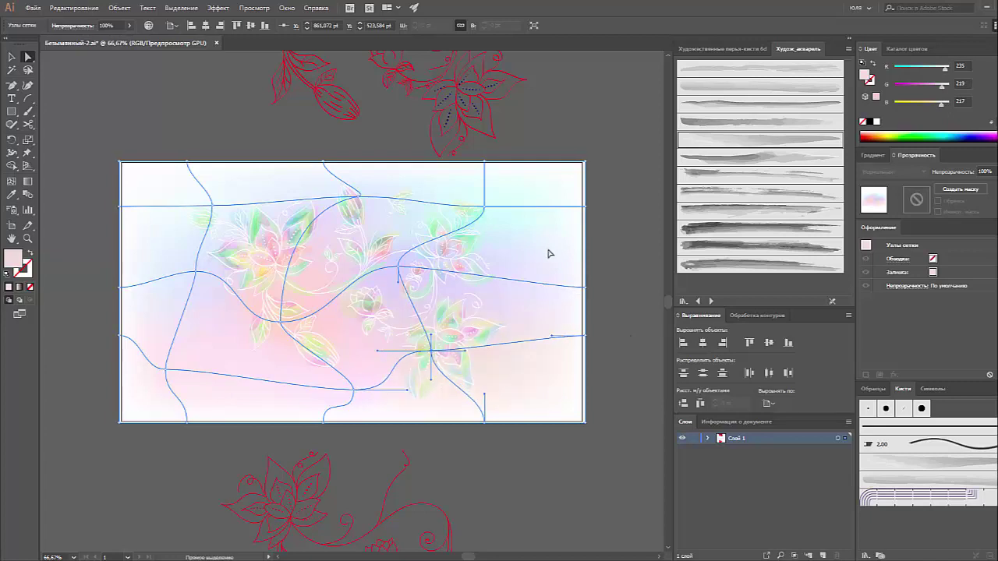
{"action": "left_click", "coordinate": [612, 247]}
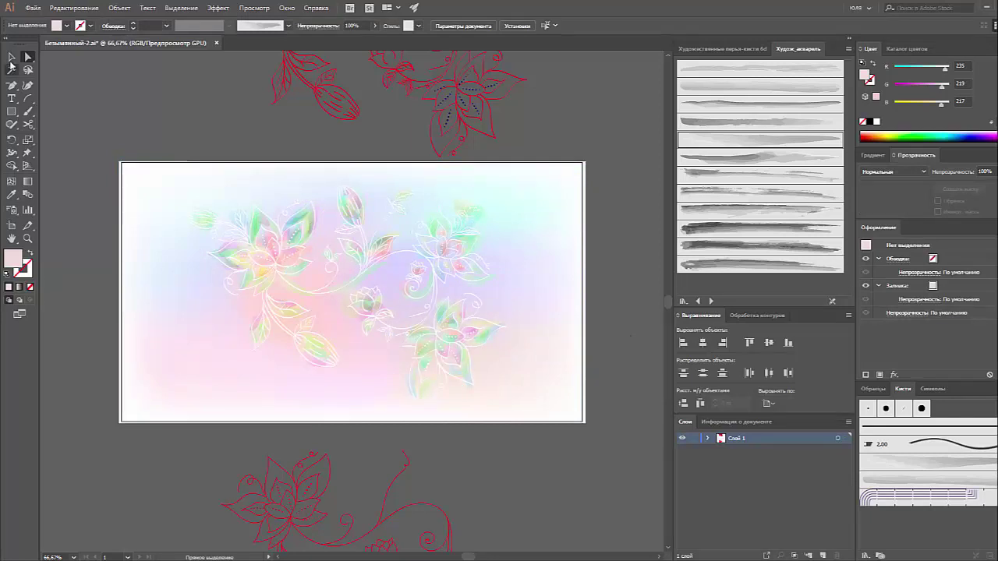
{"action": "left_click", "coordinate": [12, 57]}
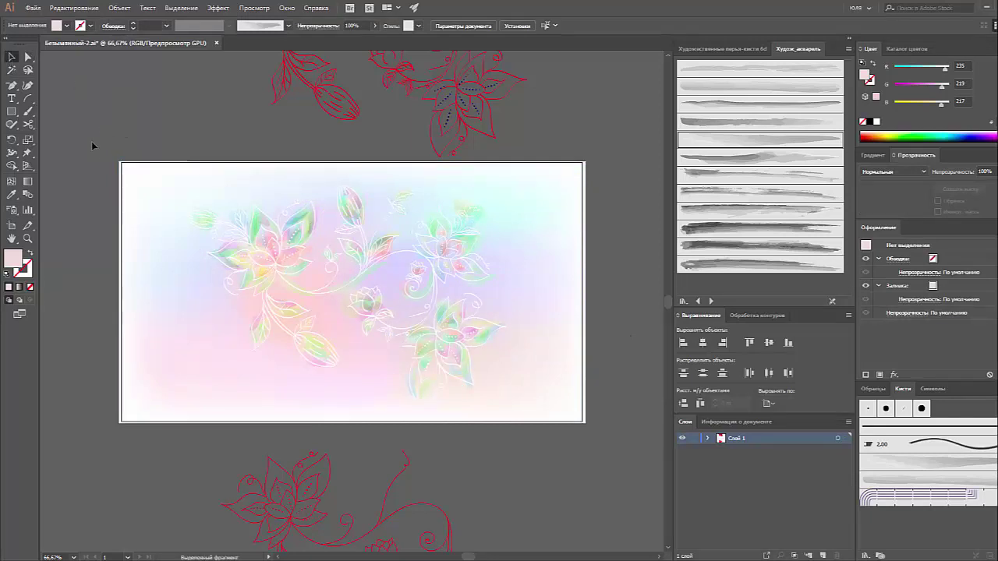
- Alt-drag a copy of the floral line-art group toward the lower left, then delete it
{"action": "scroll", "coordinate": [94, 148], "scroll_direction": "down", "scroll_amount": 1}
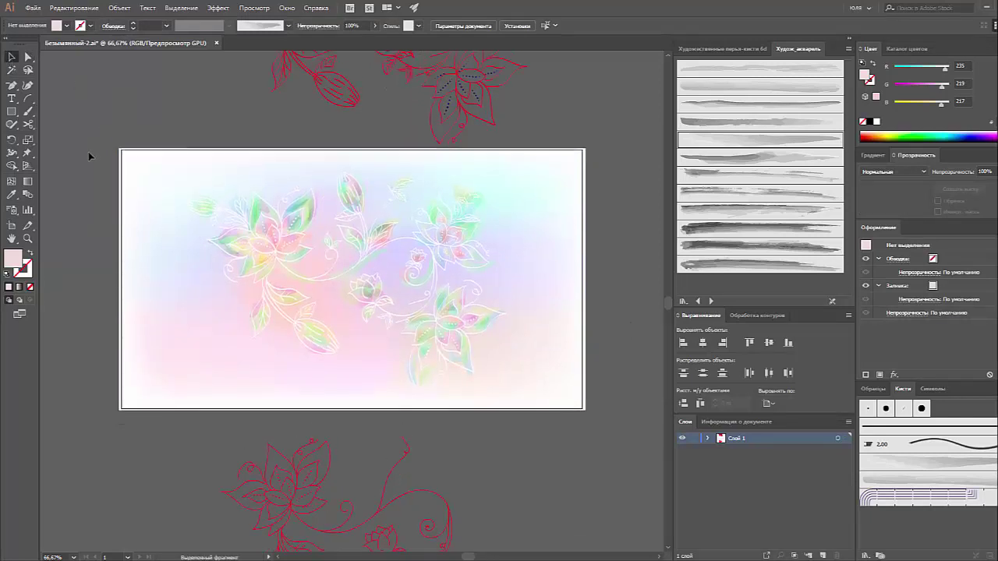
{"action": "scroll", "coordinate": [89, 156], "scroll_direction": "up", "scroll_amount": 1}
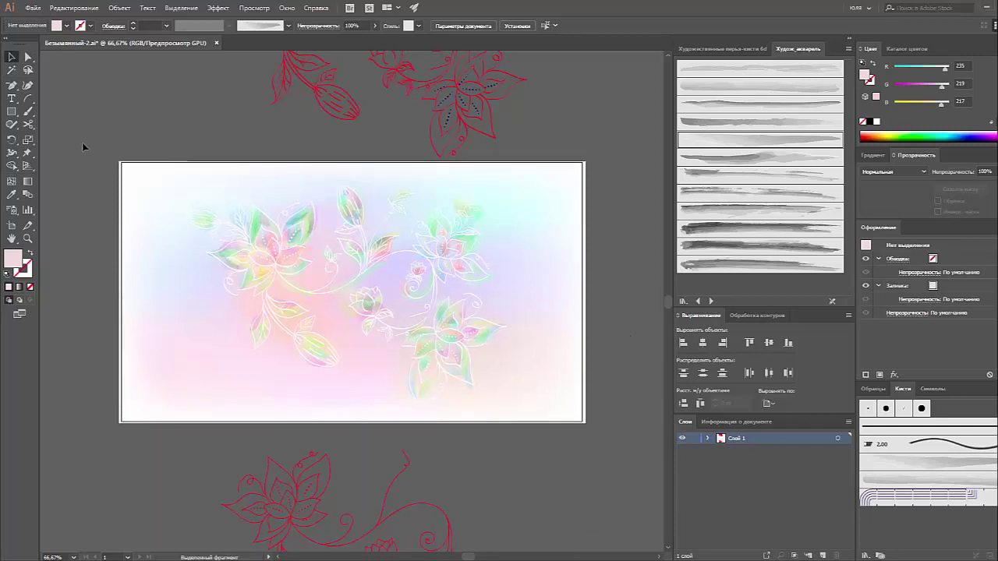
{"action": "left_click", "coordinate": [142, 189]}
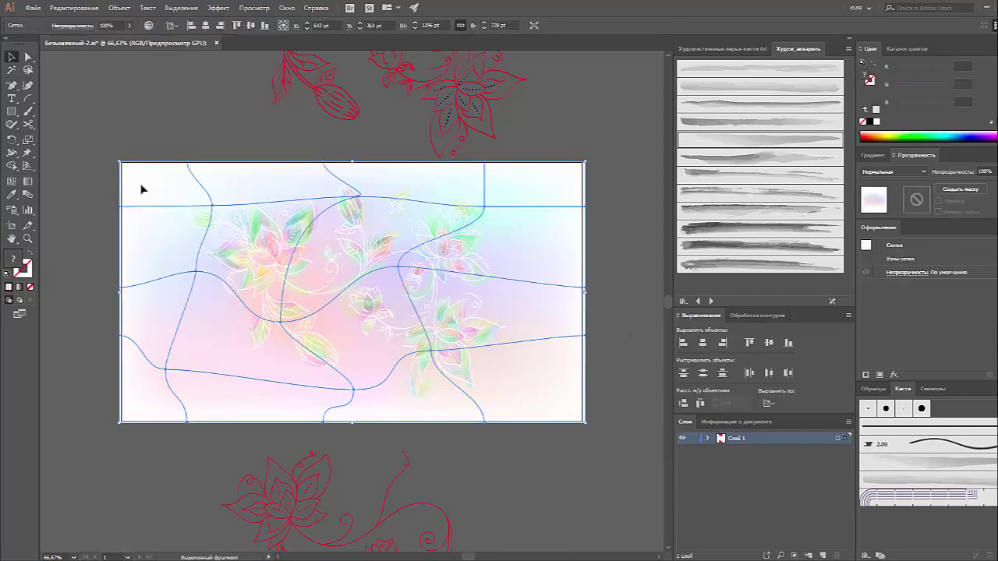
{"action": "key", "text": "ctrl+shift+a"}
{"action": "left_click", "coordinate": [318, 214]}
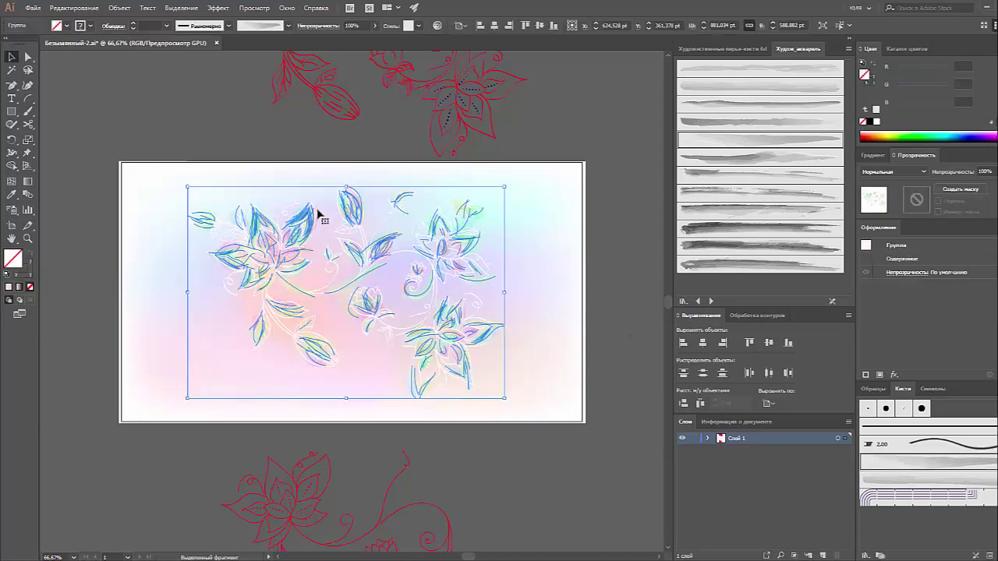
{"action": "left_click_drag", "start_coordinate": [297, 244], "coordinate": [242, 296]}
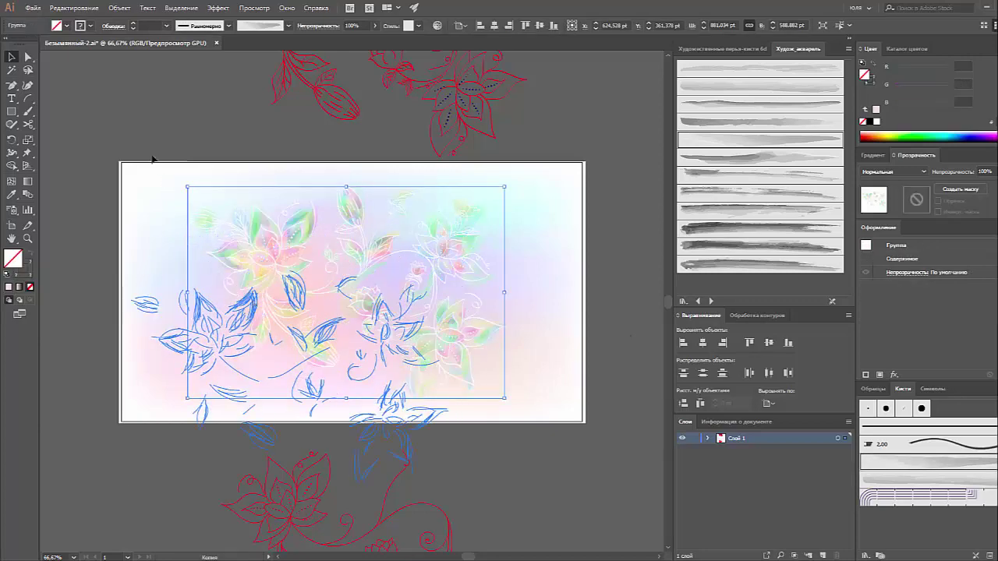
{"action": "key", "text": "Delete"}
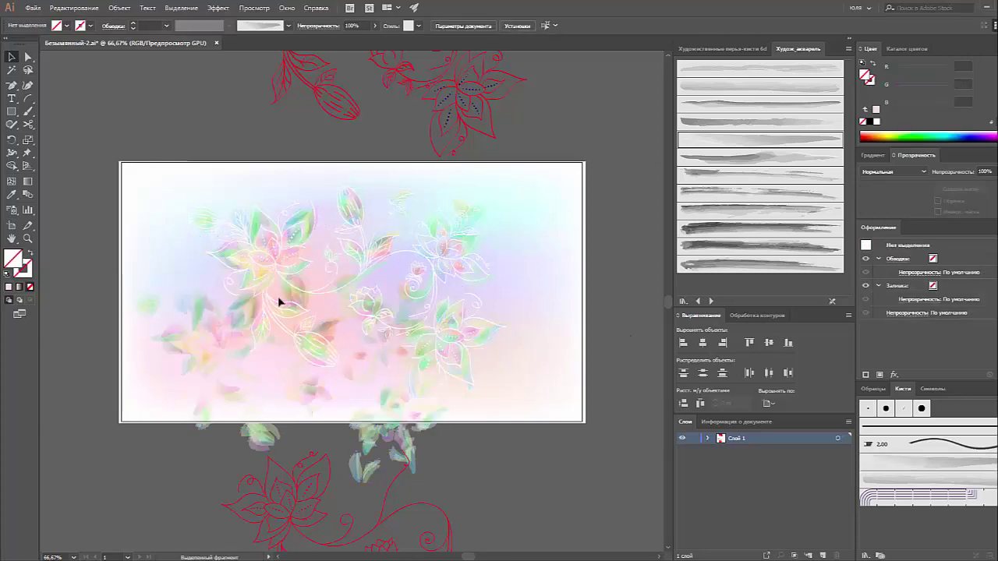
- Restore the ornament copy, delete the stray curved lines, and hide the mesh edges
{"action": "key", "text": "ctrl+z"}
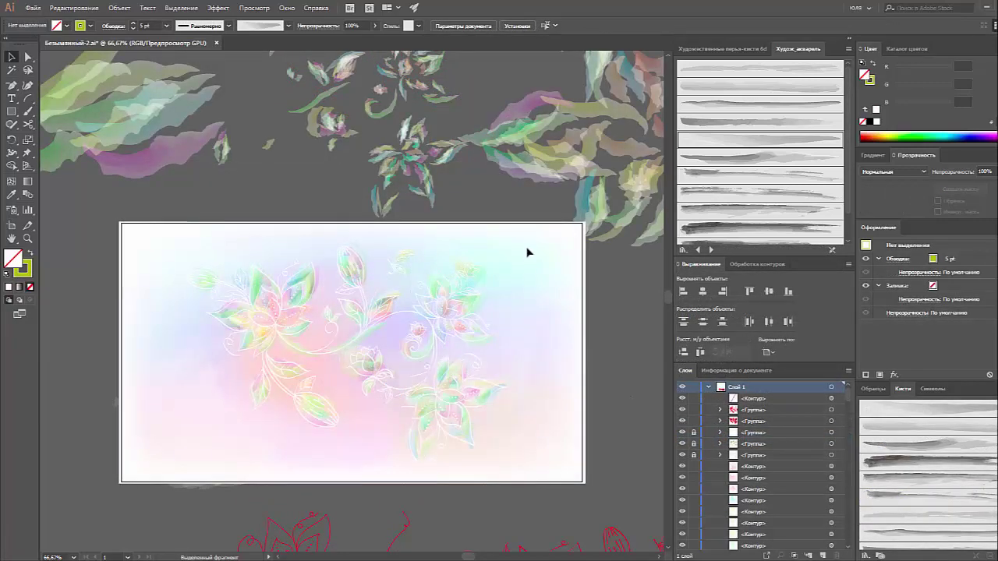
{"action": "mouse_move", "coordinate": [527, 251]}
{"action": "left_mouse_down"}
{"action": "mouse_move", "coordinate": [229, 461]}
{"action": "mouse_move", "coordinate": [133, 494]}
{"action": "mouse_move", "coordinate": [159, 483]}
{"action": "left_mouse_up"}
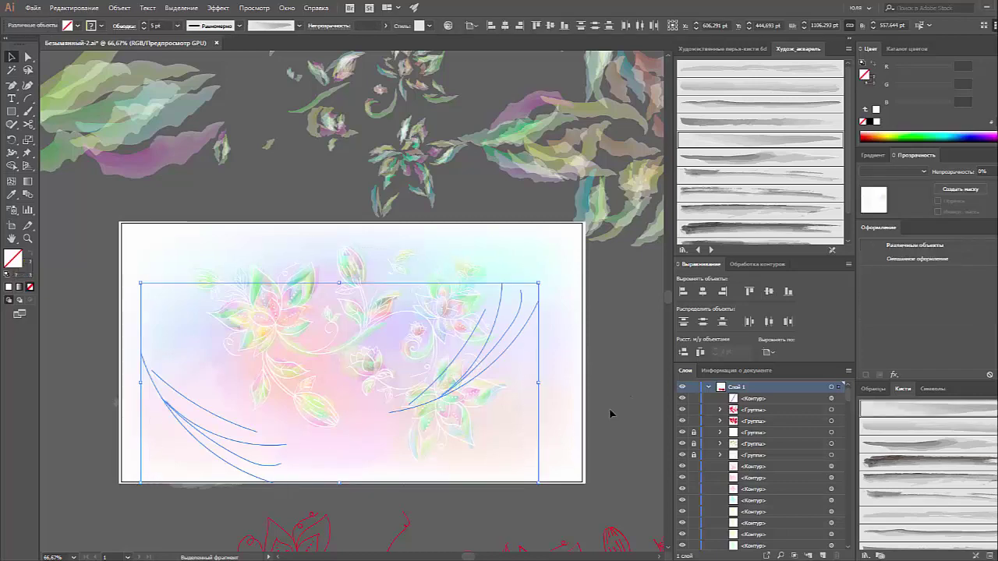
{"action": "key", "text": "Delete"}
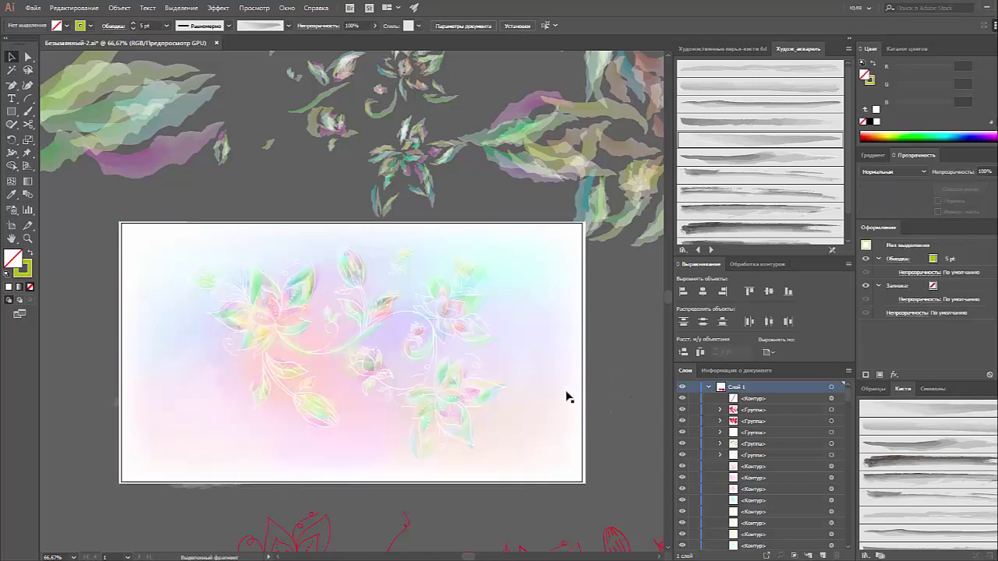
{"action": "left_click", "coordinate": [567, 376]}
{"action": "key", "text": "ctrl+h"}
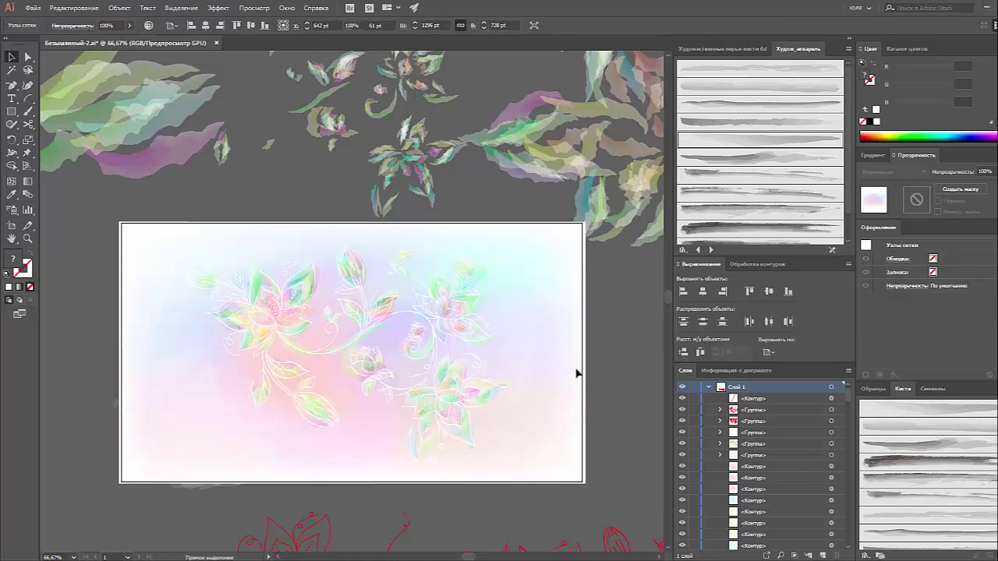
{"action": "left_click", "coordinate": [606, 350]}
- Marquee-select all flower groups, ungroup them and regroup them into one combined group
{"action": "left_click_drag", "start_coordinate": [536, 257], "coordinate": [154, 477]}
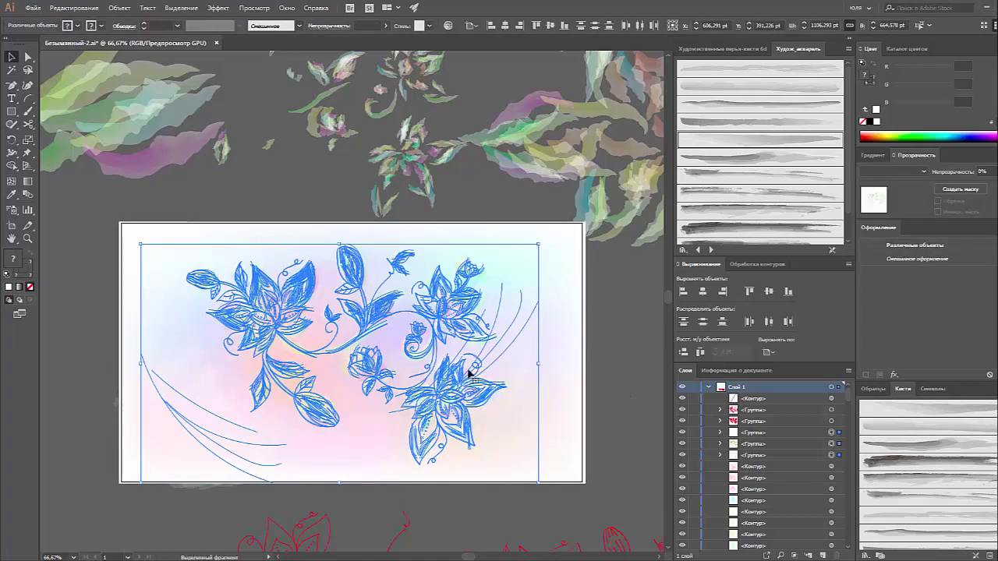
{"action": "key", "text": "ctrl+shift+g"}
{"action": "key", "text": "a"}
{"action": "key", "text": "v"}
{"action": "key", "text": "ctrl+shift+a"}
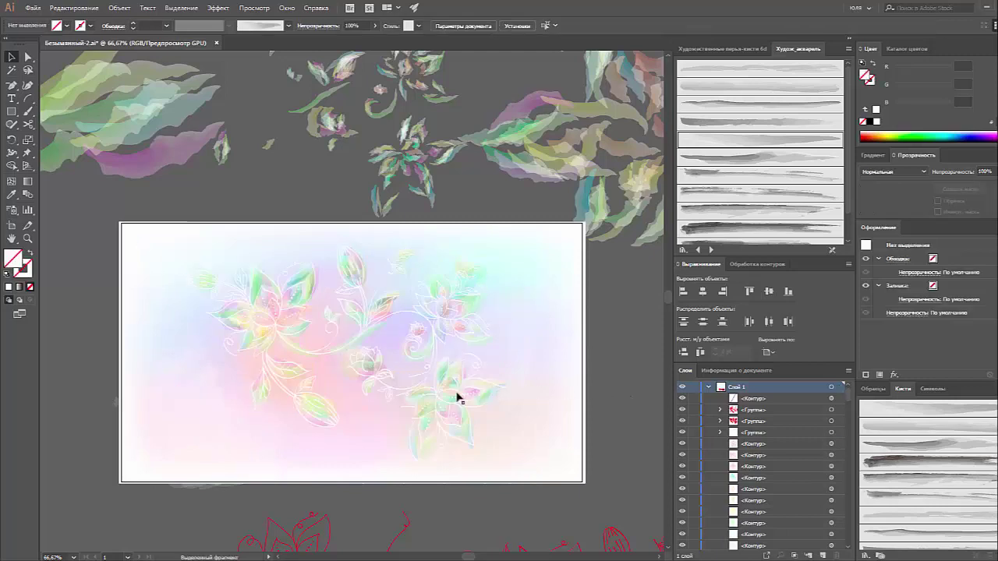
{"action": "left_click", "coordinate": [452, 412]}
{"action": "key", "text": "a"}
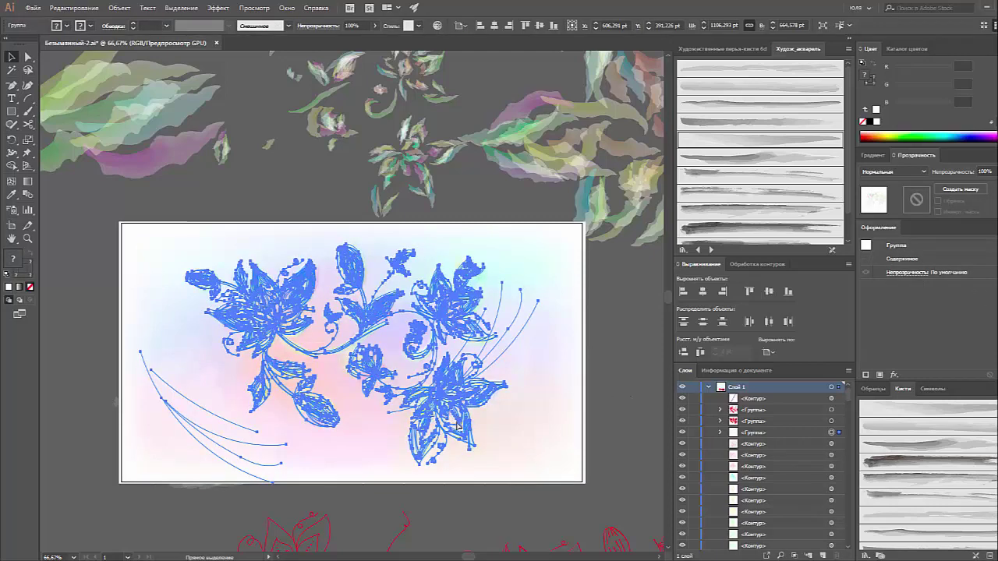
- Save the document and rotate the flower group clockwise, then counter-clockwise
{"action": "key", "text": "ctrl+s"}
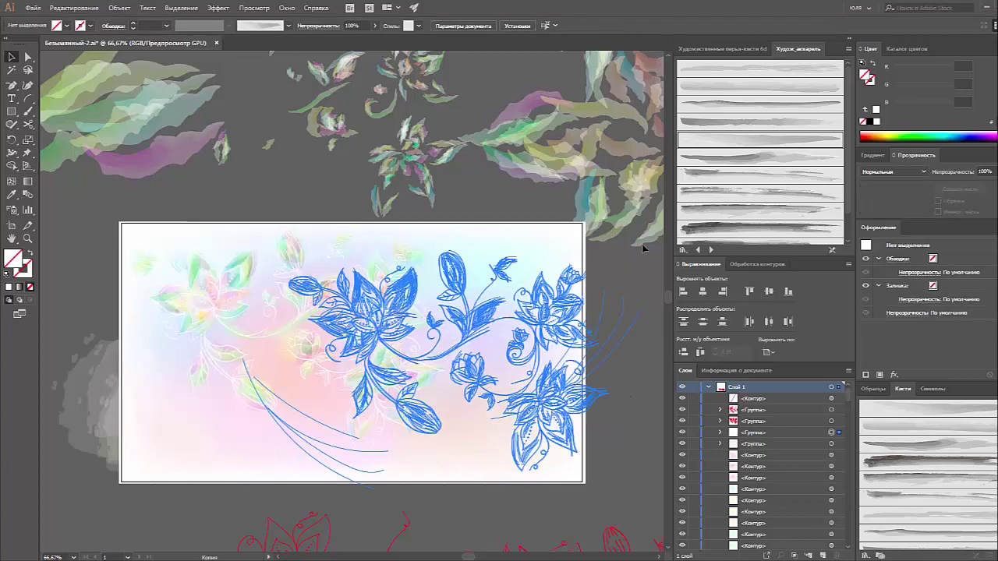
{"action": "left_click_drag", "start_coordinate": [644, 249], "coordinate": [587, 332]}
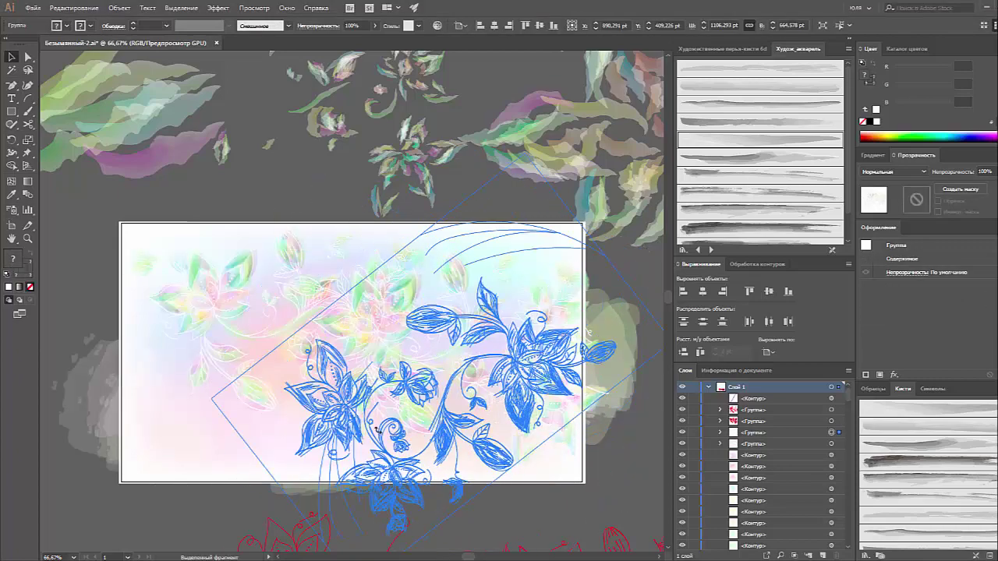
{"action": "left_click", "coordinate": [470, 204]}
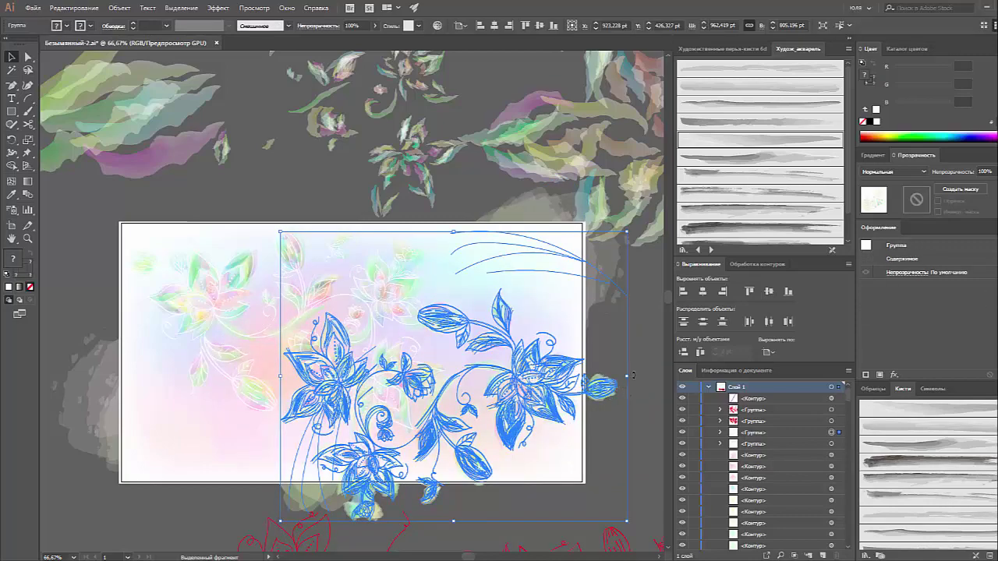
{"action": "left_click_drag", "start_coordinate": [633, 375], "coordinate": [578, 265]}
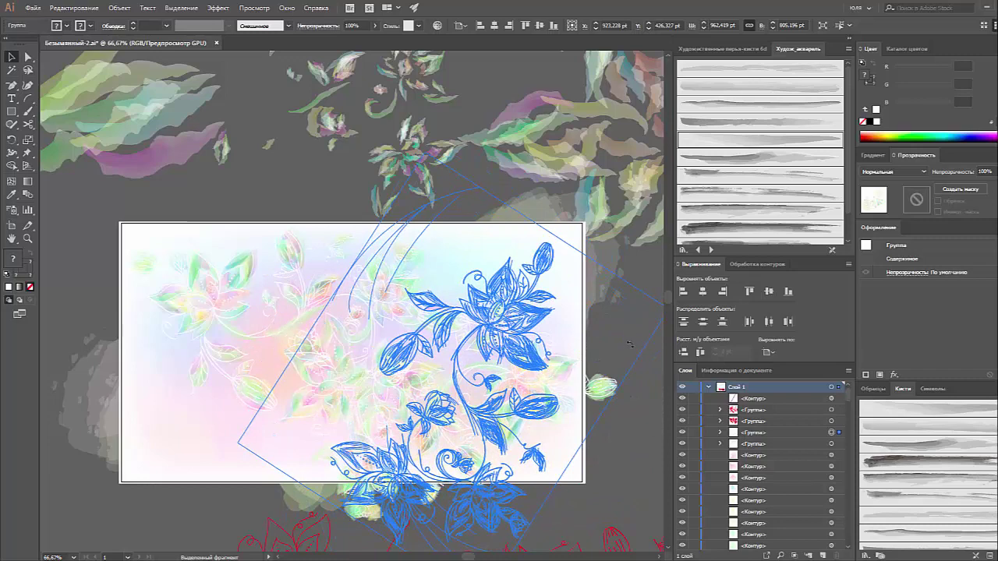
{"action": "key", "text": "Delete"}
- Scatter rotated ornament copies at upper right, above the top edge, and toward lower right
{"action": "left_click_drag", "start_coordinate": [574, 351], "coordinate": [651, 333]}
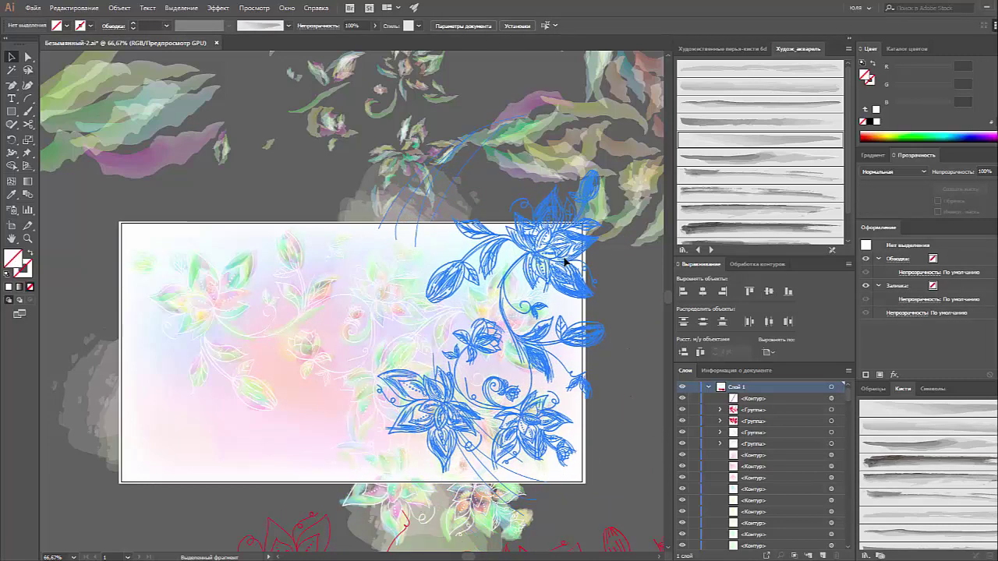
{"action": "left_click", "coordinate": [651, 333]}
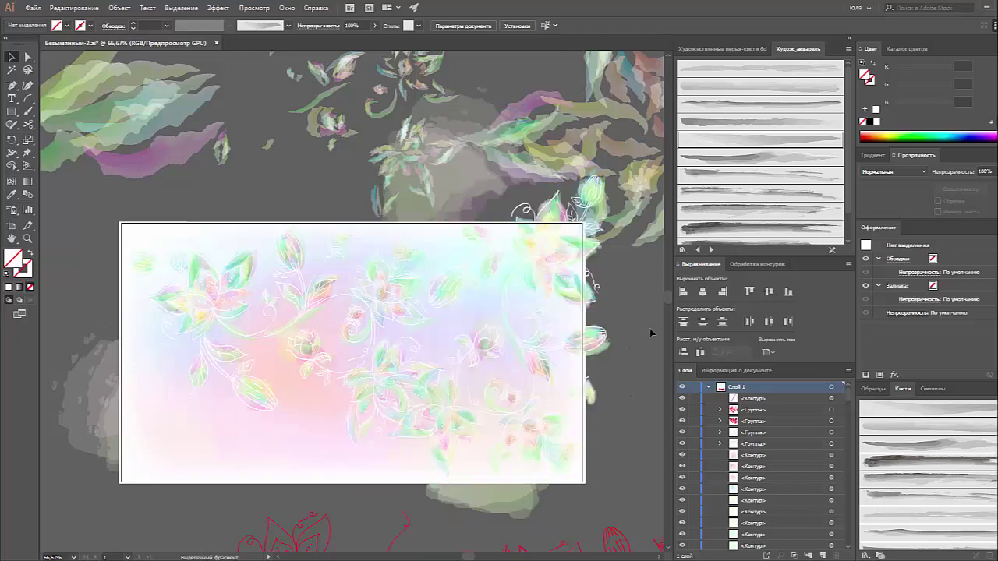
{"action": "left_click", "coordinate": [372, 311]}
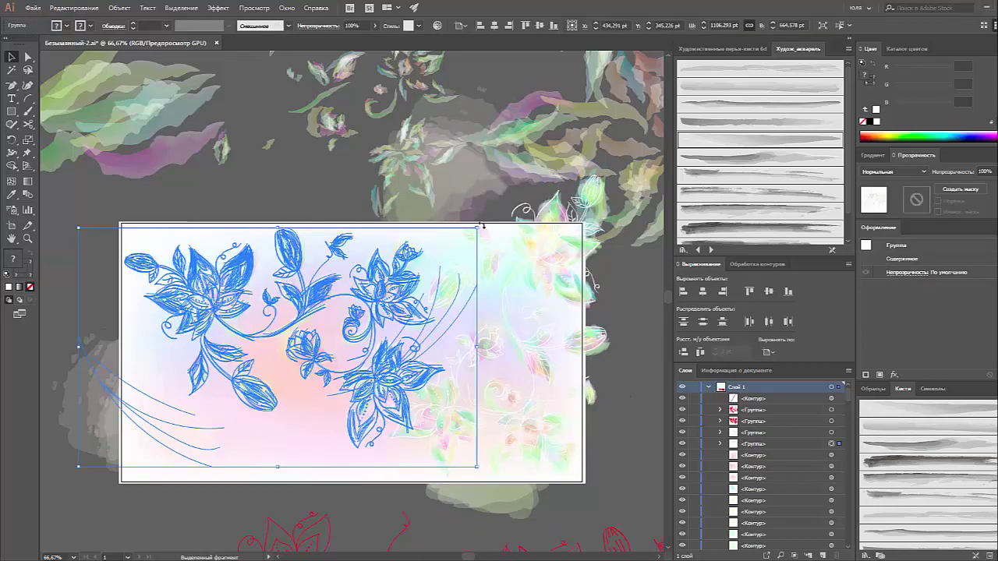
{"action": "mouse_move", "coordinate": [481, 227]}
{"action": "left_mouse_down"}
{"action": "mouse_move", "coordinate": [385, 425]}
{"action": "mouse_move", "coordinate": [343, 446]}
{"action": "left_mouse_up"}
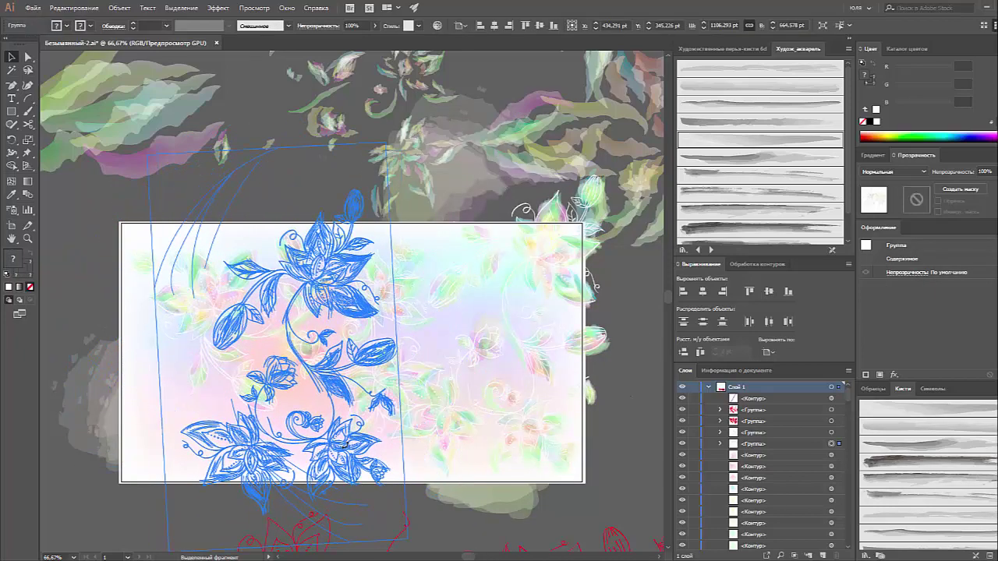
{"action": "left_click", "coordinate": [636, 414]}
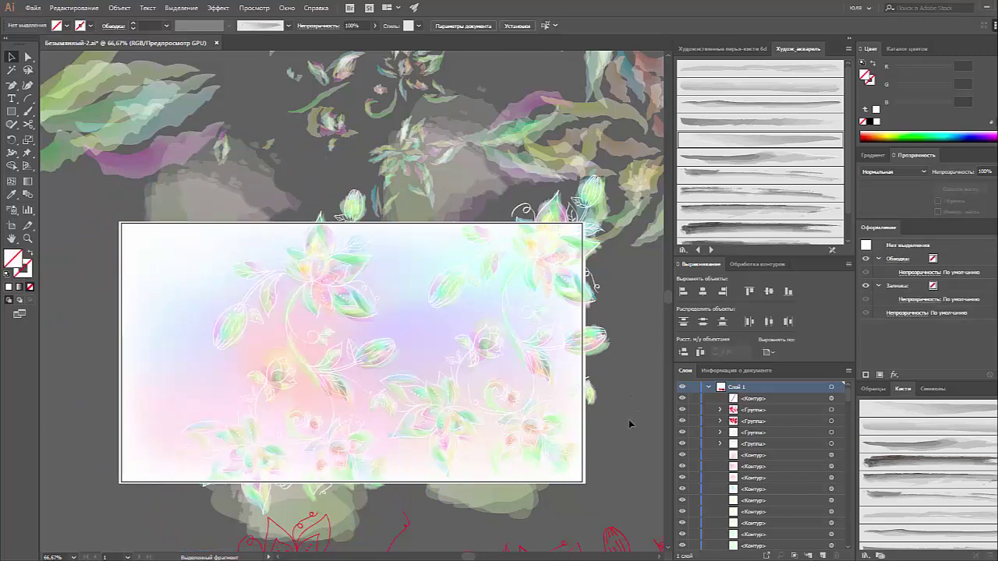
{"action": "left_click_drag", "start_coordinate": [533, 412], "coordinate": [520, 299]}
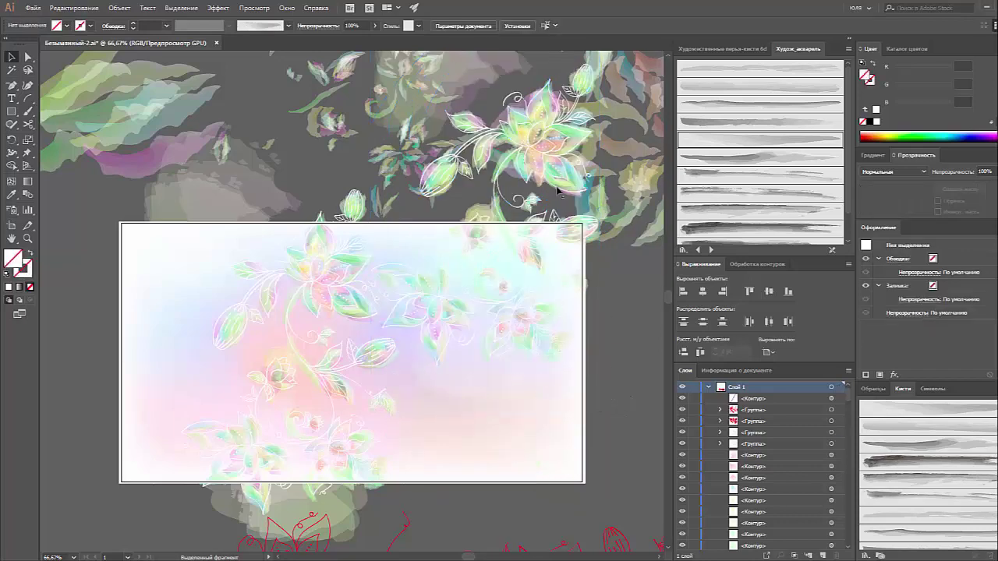
{"action": "mouse_move", "coordinate": [533, 141]}
{"action": "left_mouse_down"}
{"action": "mouse_move", "coordinate": [495, 417]}
{"action": "mouse_move", "coordinate": [358, 272]}
{"action": "left_mouse_up"}
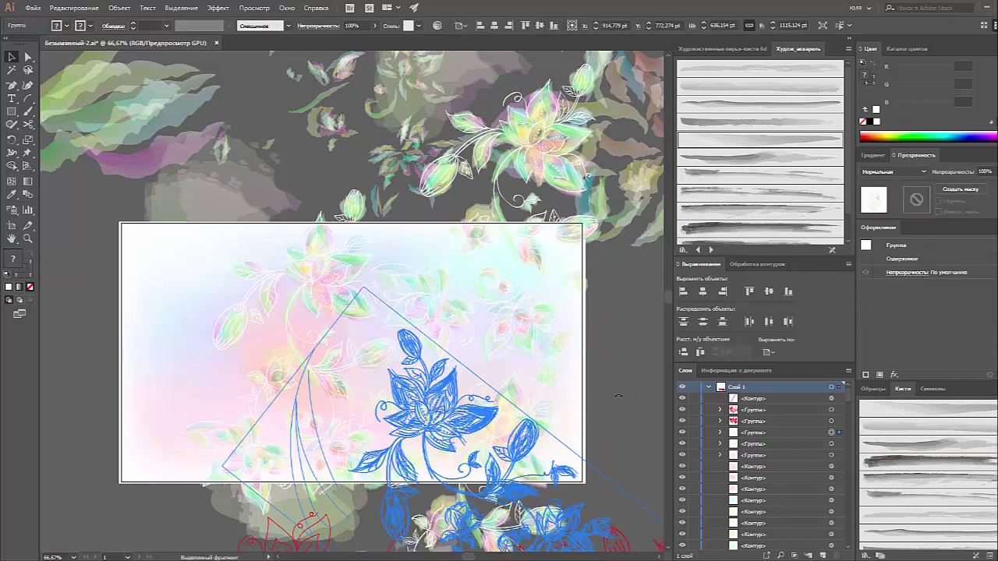
{"action": "left_click_drag", "start_coordinate": [619, 396], "coordinate": [591, 451]}
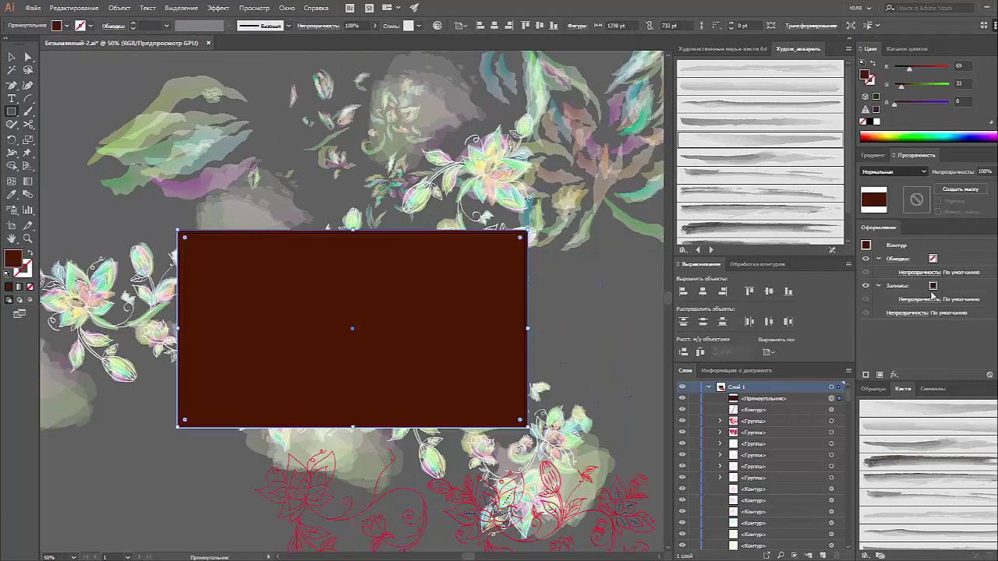
- Try saturation and lightening blend modes on the rectangle in Transparency
{"action": "left_click", "coordinate": [892, 171]}
{"action": "left_click", "coordinate": [884, 355]}
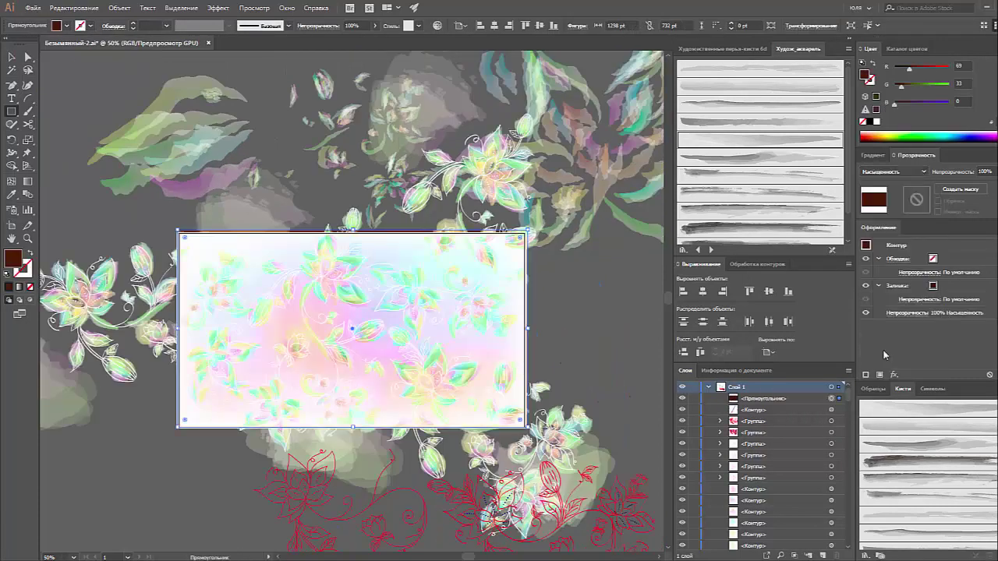
{"action": "left_click", "coordinate": [876, 155]}
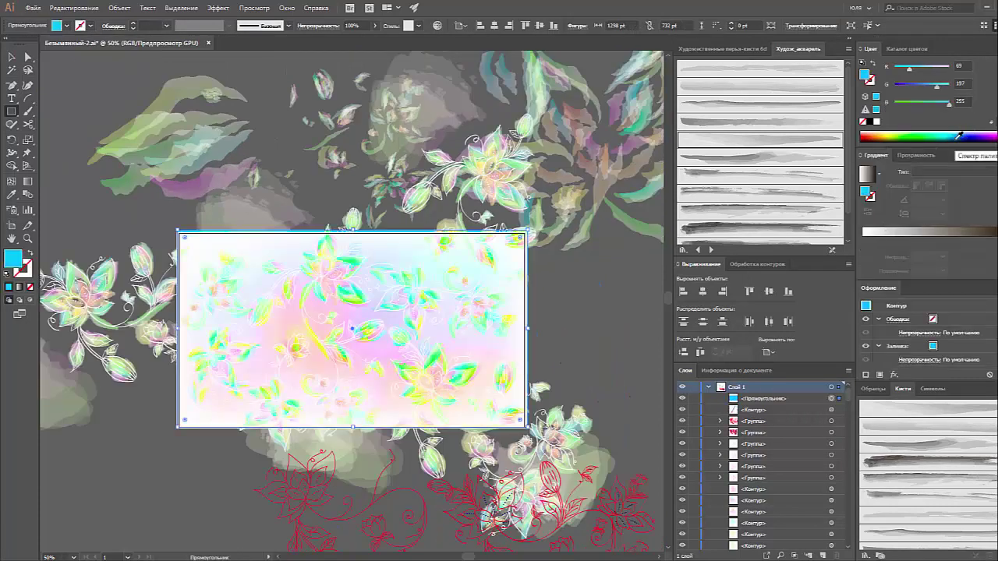
{"action": "left_click", "coordinate": [876, 137]}
{"action": "left_click", "coordinate": [916, 155]}
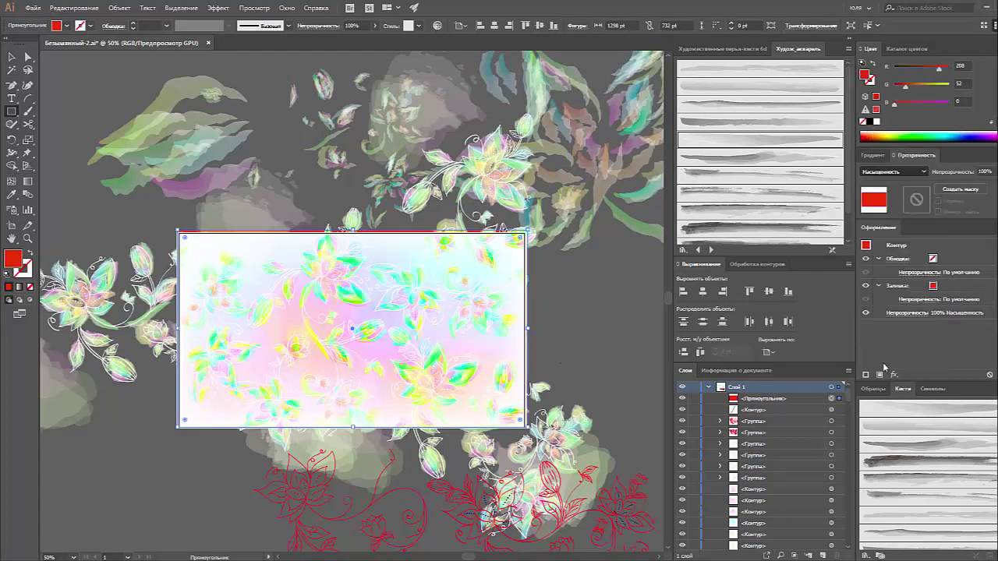
{"action": "left_click", "coordinate": [892, 170]}
{"action": "left_click", "coordinate": [889, 234]}
{"action": "scroll", "coordinate": [895, 173], "scroll_direction": "up", "scroll_amount": 3}
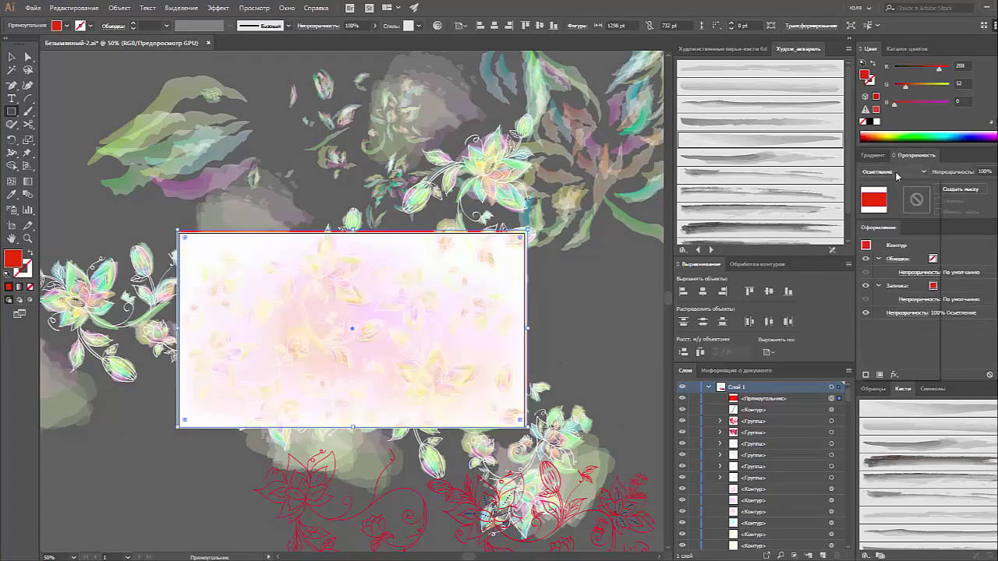
{"action": "scroll", "coordinate": [897, 173], "scroll_direction": "up", "scroll_amount": 1}
{"action": "scroll", "coordinate": [897, 173], "scroll_direction": "up", "scroll_amount": 1}
- Try blue and brown fills and a burn blend, then settle on Overlay
{"action": "left_click", "coordinate": [948, 133]}
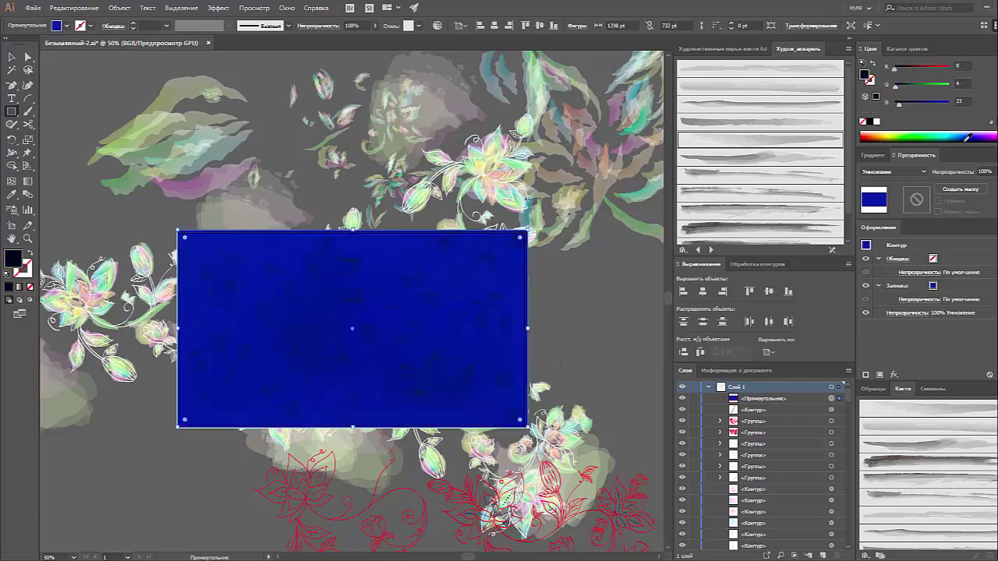
{"action": "left_click", "coordinate": [875, 140]}
{"action": "left_click", "coordinate": [892, 171]}
{"action": "left_click", "coordinate": [886, 211]}
{"action": "scroll", "coordinate": [902, 173], "scroll_direction": "down", "scroll_amount": 2}
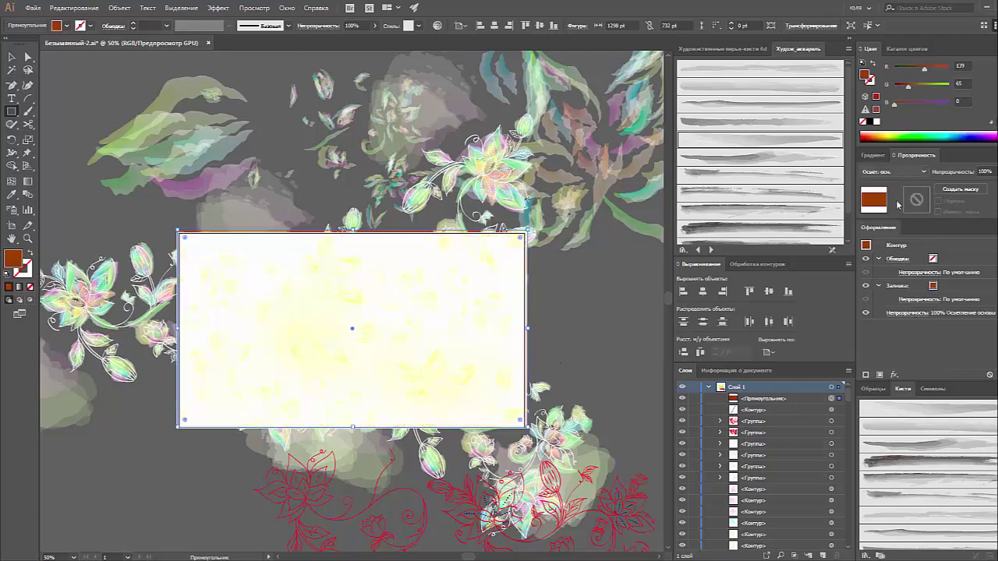
{"action": "left_click", "coordinate": [897, 172]}
{"action": "left_click", "coordinate": [889, 265]}
- Give the rectangle a gradient fill with its first stop magenta lightened to pale pink
{"action": "left_click", "coordinate": [874, 156]}
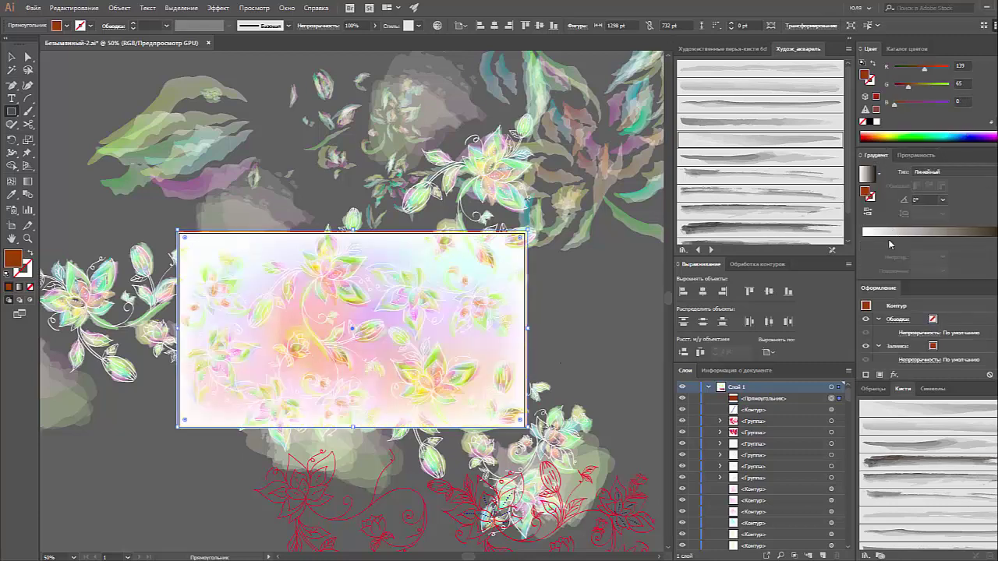
{"action": "left_click", "coordinate": [867, 173]}
{"action": "left_click", "coordinate": [992, 48]}
{"action": "left_click", "coordinate": [993, 107]}
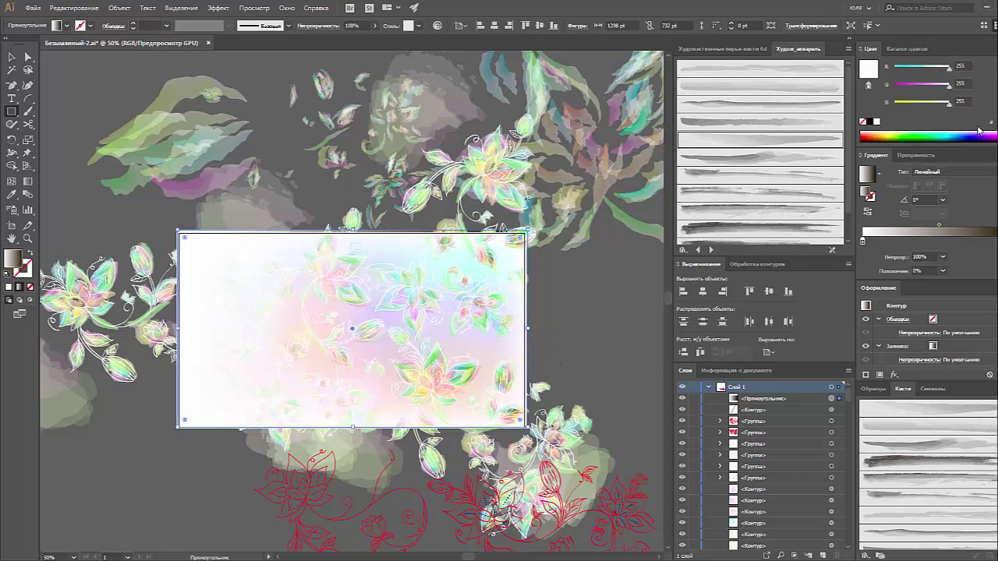
{"action": "left_click", "coordinate": [984, 137]}
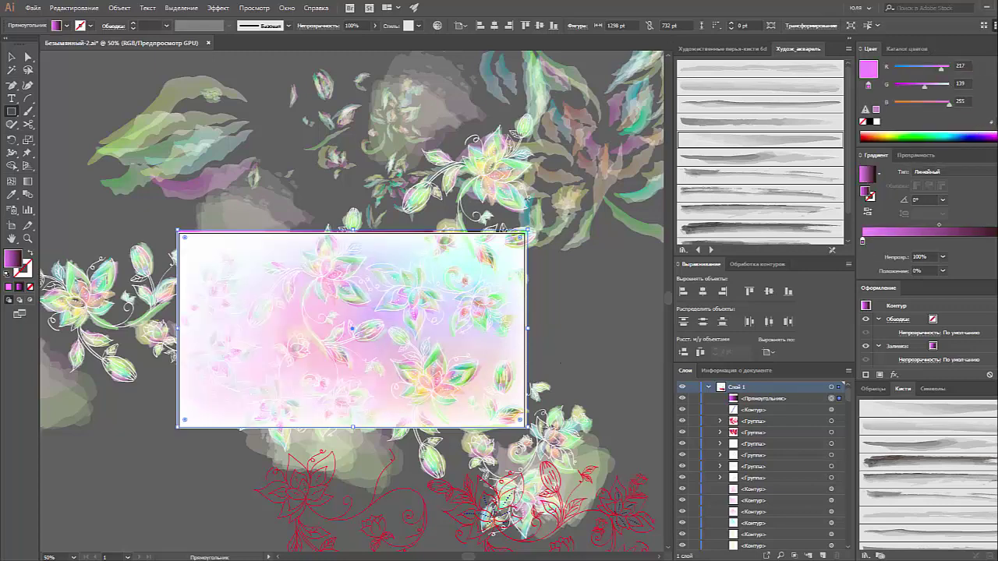
{"action": "left_click_drag", "start_coordinate": [932, 135], "coordinate": [876, 128]}
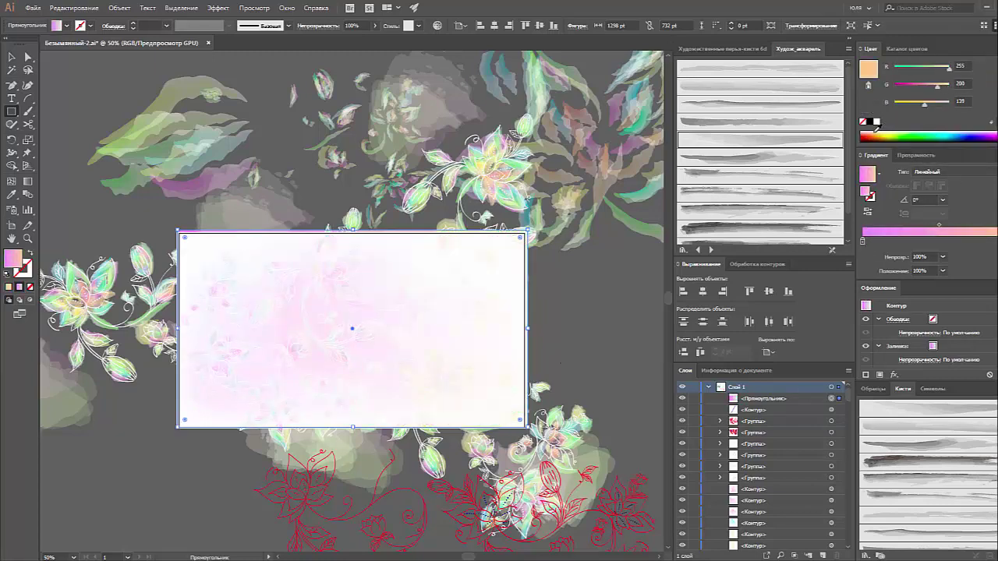
{"action": "left_click", "coordinate": [876, 122]}
- Reveal the hidden line-art flower via the Object menu and move it onto the rectangle
{"action": "key", "text": "v"}
{"action": "key", "text": "ctrl+shift+a"}
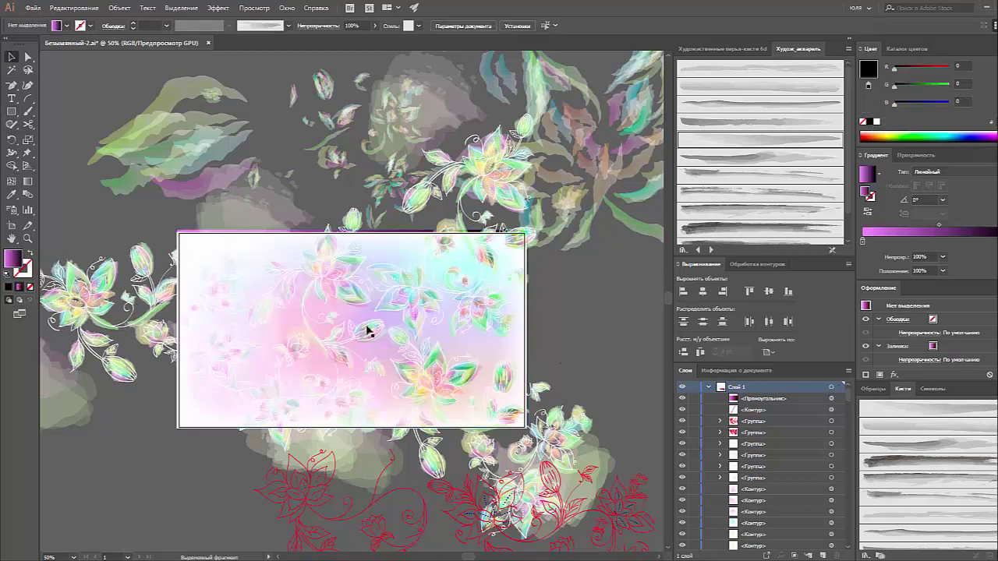
{"action": "scroll", "coordinate": [363, 330], "scroll_direction": "down", "scroll_amount": 2}
{"action": "left_click", "coordinate": [616, 465]}
{"action": "left_click", "coordinate": [119, 8]}
{"action": "left_click", "coordinate": [156, 136]}
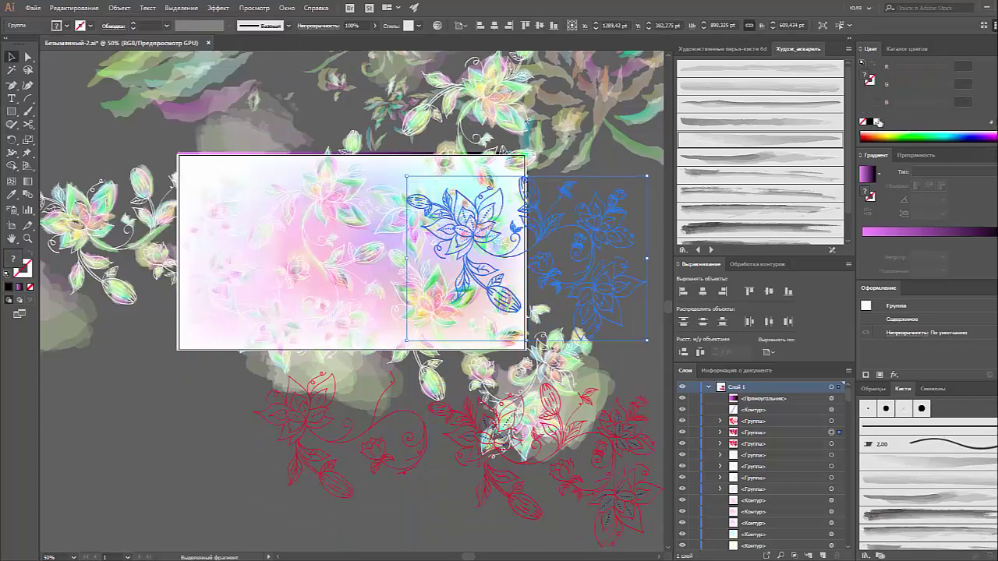
{"action": "left_click", "coordinate": [627, 169]}
{"action": "mouse_move", "coordinate": [608, 234]}
{"action": "left_mouse_down"}
{"action": "mouse_move", "coordinate": [461, 238]}
{"action": "mouse_move", "coordinate": [560, 263]}
{"action": "left_mouse_up"}
- Fill the line-art flower with 56% grey, lower its opacity, and zoom to 66.67%
{"action": "left_click", "coordinate": [993, 49]}
{"action": "left_click", "coordinate": [927, 66]}
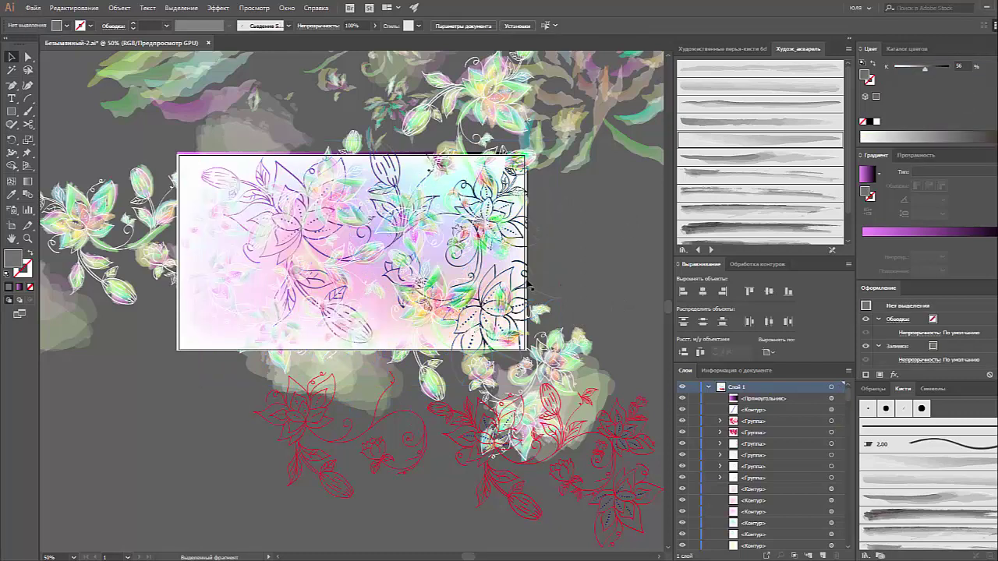
{"action": "left_click", "coordinate": [916, 155]}
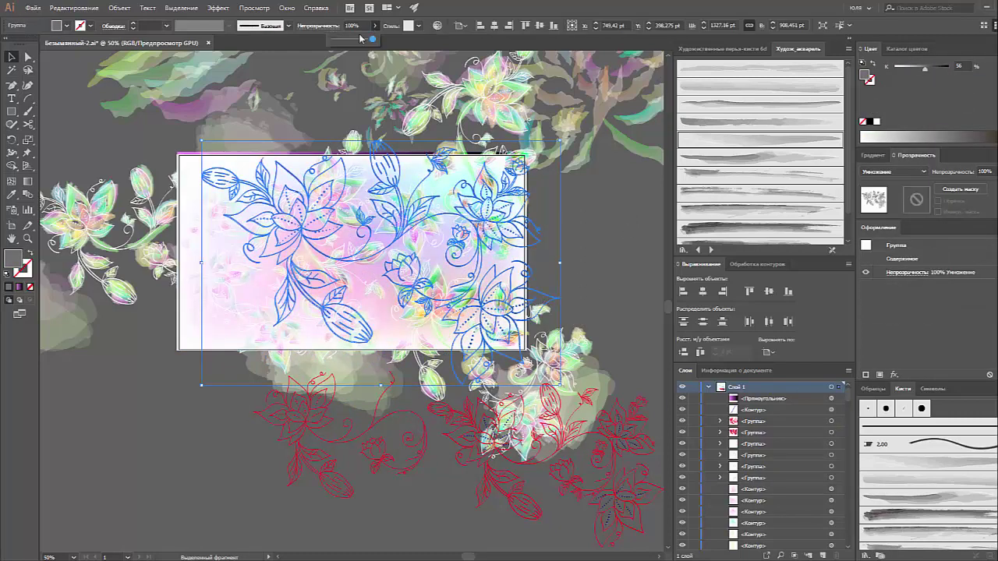
{"action": "left_click", "coordinate": [579, 208]}
{"action": "left_click", "coordinate": [518, 219]}
{"action": "left_click", "coordinate": [608, 229]}
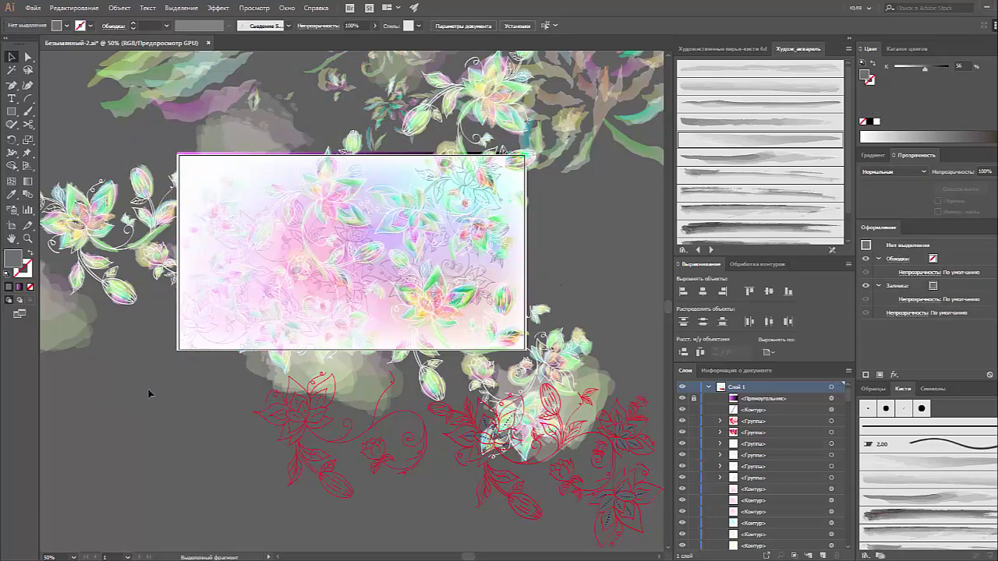
{"action": "key", "text": "ctrl+plus"}
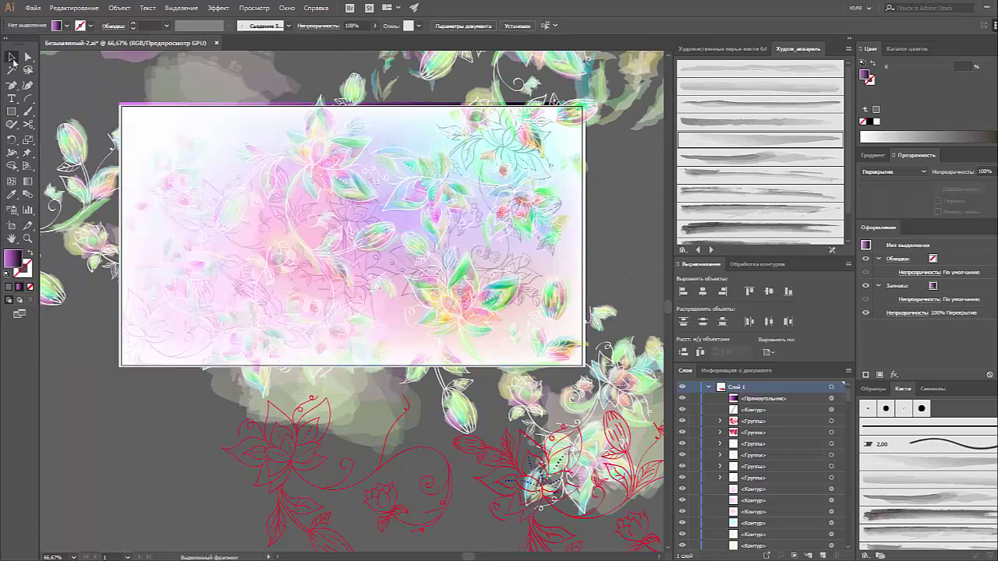
- Create a new 100x100 document
{"action": "key", "text": "v"}
{"action": "key", "text": "ctrl+n"}
{"action": "double_click", "coordinate": [389, 234]}
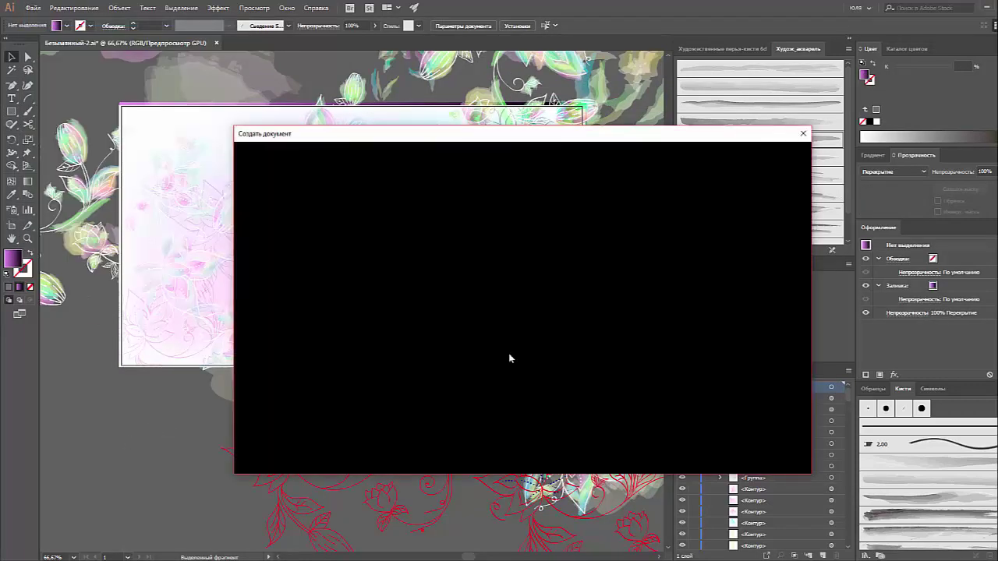
- Copy all artwork from the first document and paste it into the new one
{"action": "key", "text": "ctrl+Tab"}
{"action": "key", "text": "ctrl+a"}
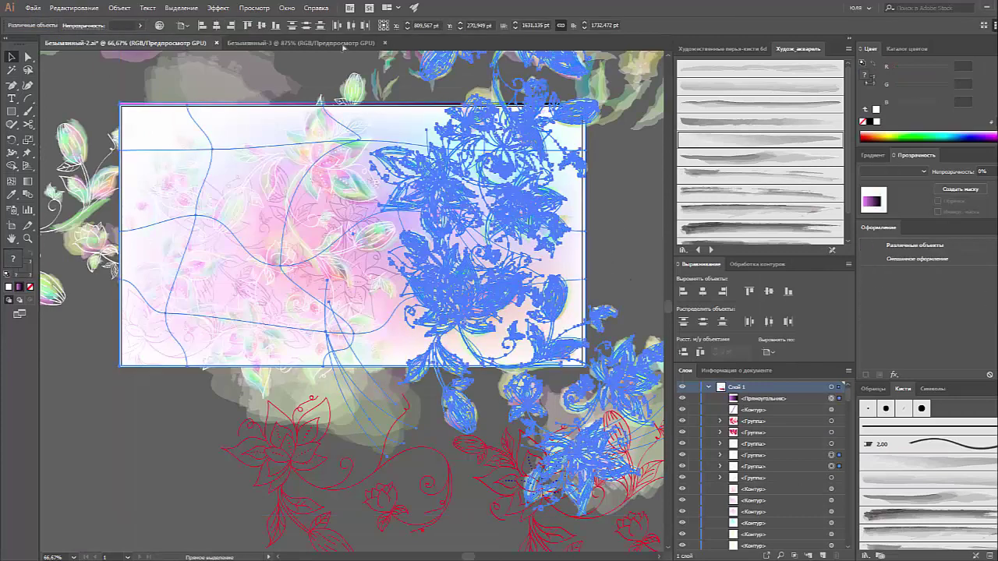
{"action": "key", "text": "ctrl+Tab"}
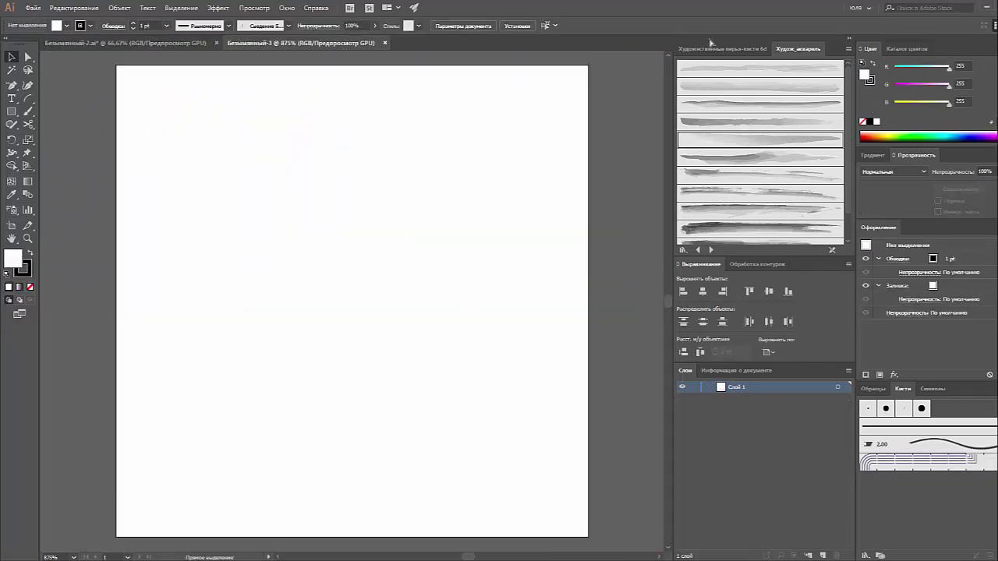
{"action": "key", "text": "ctrl+v"}
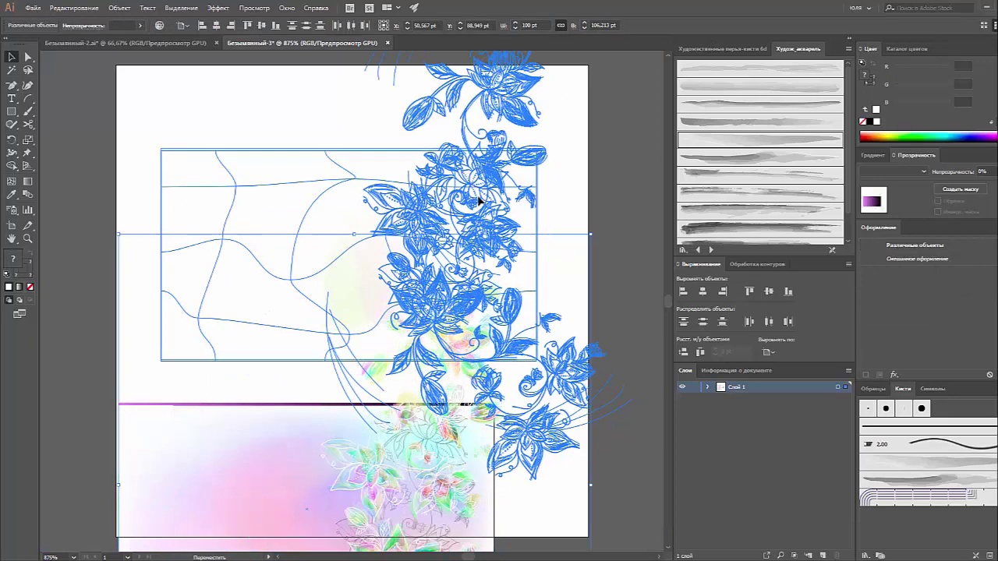
{"action": "left_click", "coordinate": [631, 207]}
{"action": "left_click", "coordinate": [368, 162]}
{"action": "scroll", "coordinate": [362, 431], "scroll_direction": "down", "scroll_amount": 1}
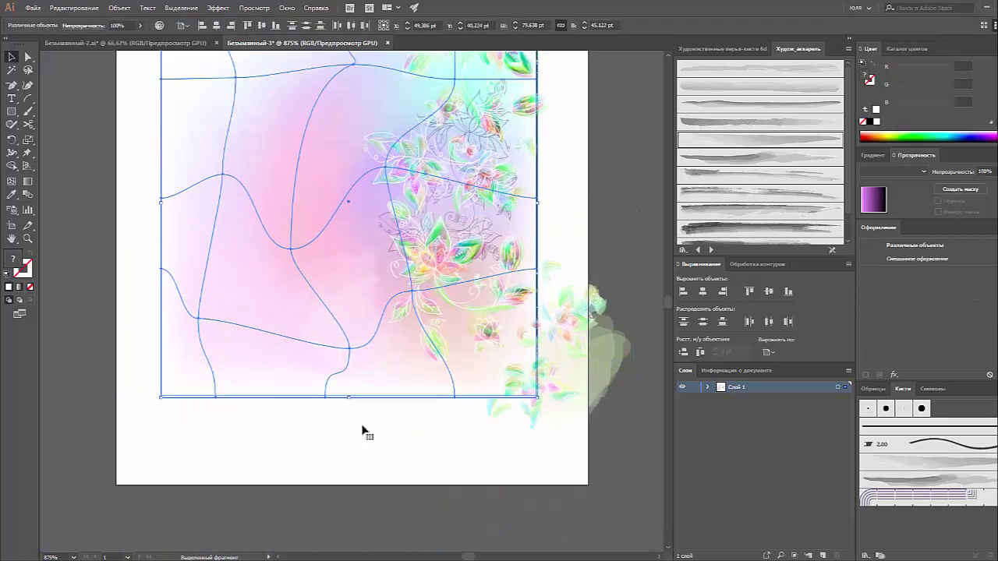
{"action": "left_click", "coordinate": [94, 289]}
- Drag several mesh nodes to new positions and colour one node light pink
{"action": "left_click_drag", "start_coordinate": [251, 273], "coordinate": [325, 326]}
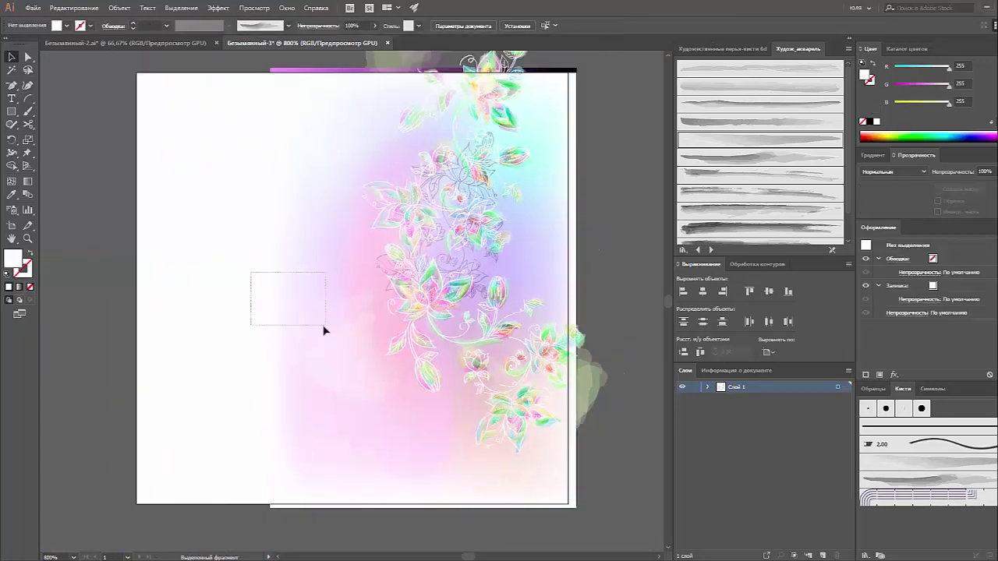
{"action": "key", "text": "a"}
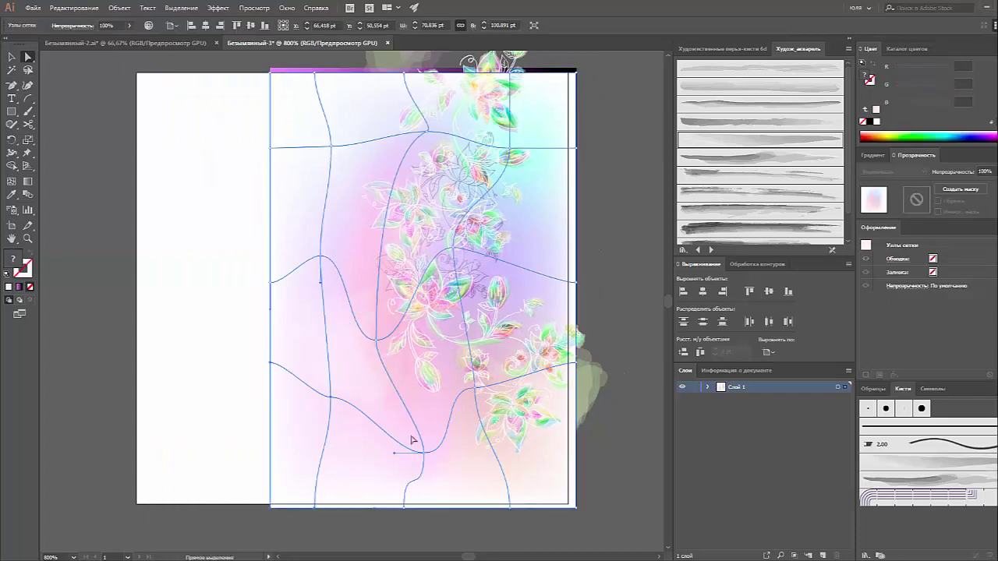
{"action": "left_click_drag", "start_coordinate": [422, 451], "coordinate": [439, 422]}
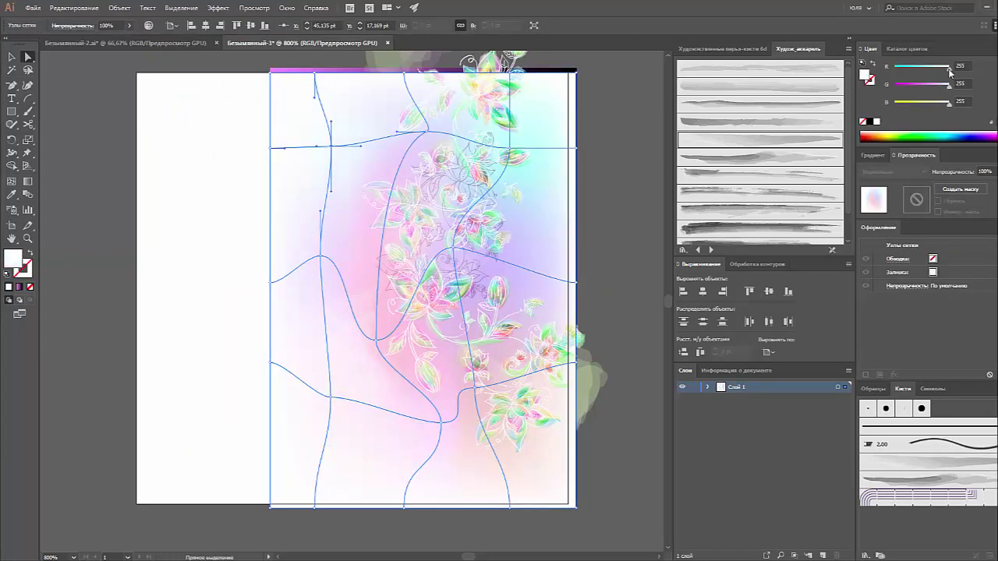
{"action": "left_click_drag", "start_coordinate": [321, 257], "coordinate": [302, 265]}
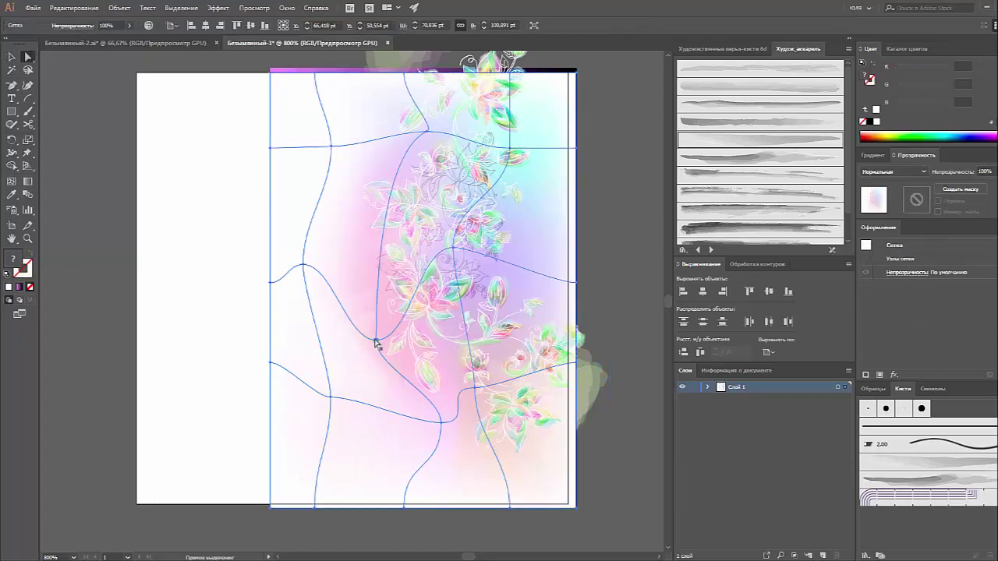
{"action": "key", "text": "i"}
{"action": "left_click", "coordinate": [410, 340]}
{"action": "double_click", "coordinate": [464, 256]}
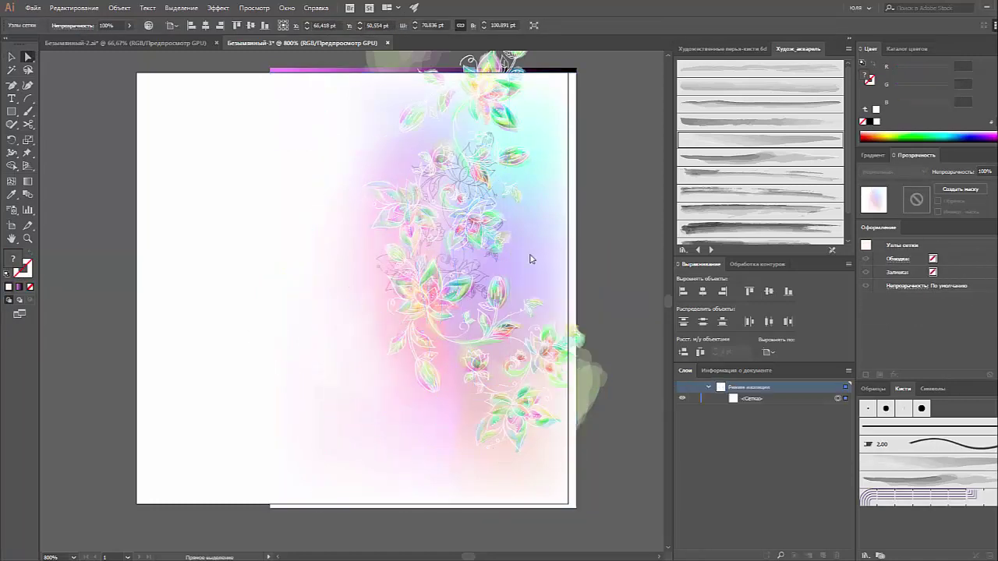
{"action": "left_click_drag", "start_coordinate": [491, 205], "coordinate": [513, 278]}
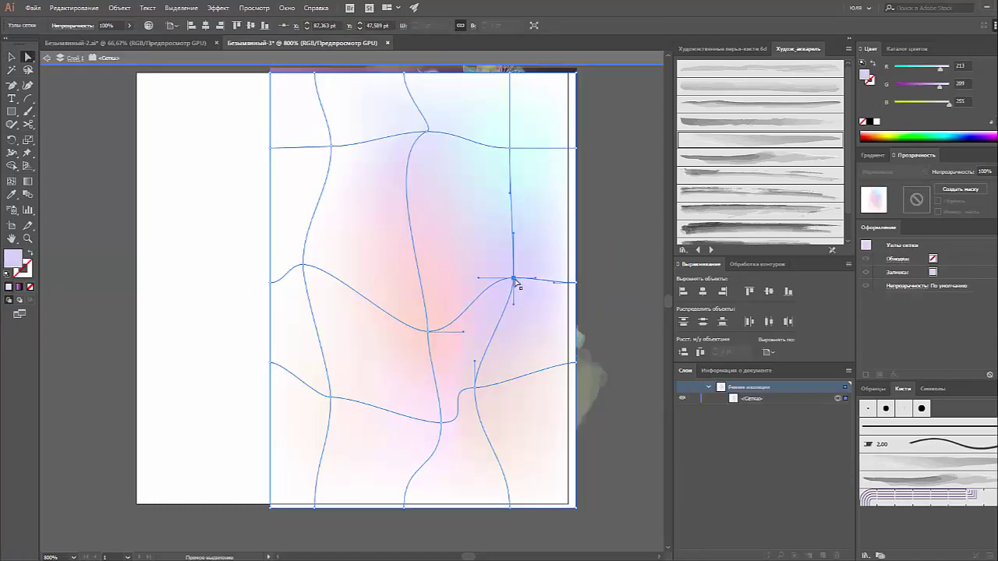
{"action": "double_click", "coordinate": [79, 101]}
- Tint one mesh node pale blue, lighten another toward white, and raise a node
{"action": "left_click", "coordinate": [498, 293]}
{"action": "left_click_drag", "start_coordinate": [941, 85], "coordinate": [944, 85]}
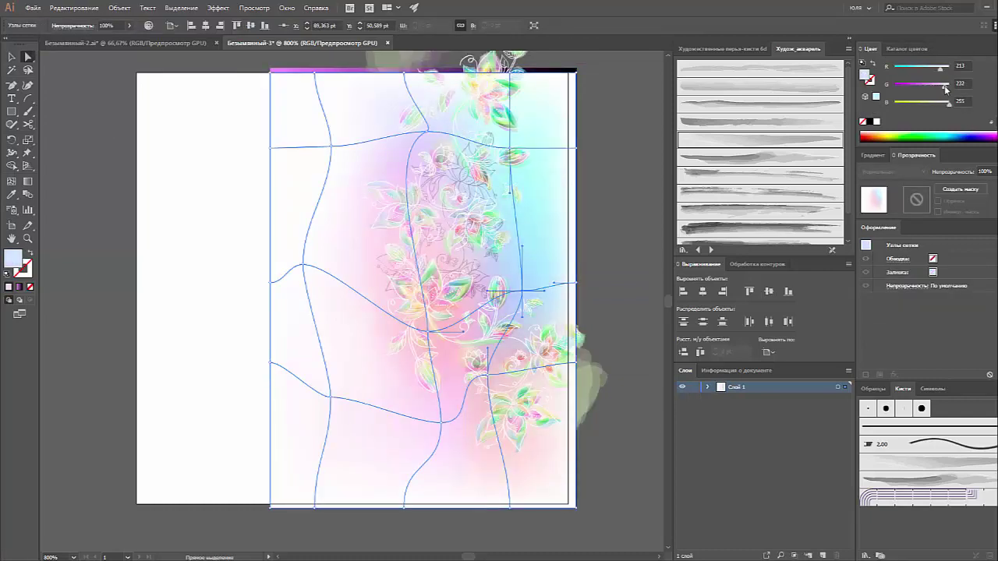
{"action": "left_click", "coordinate": [511, 150]}
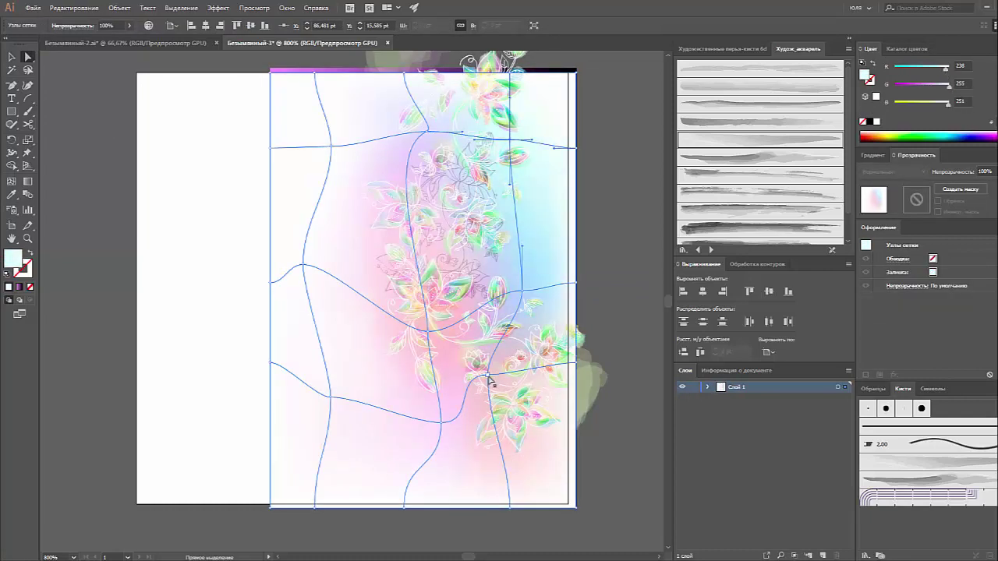
{"action": "left_click_drag", "start_coordinate": [942, 84], "coordinate": [945, 84]}
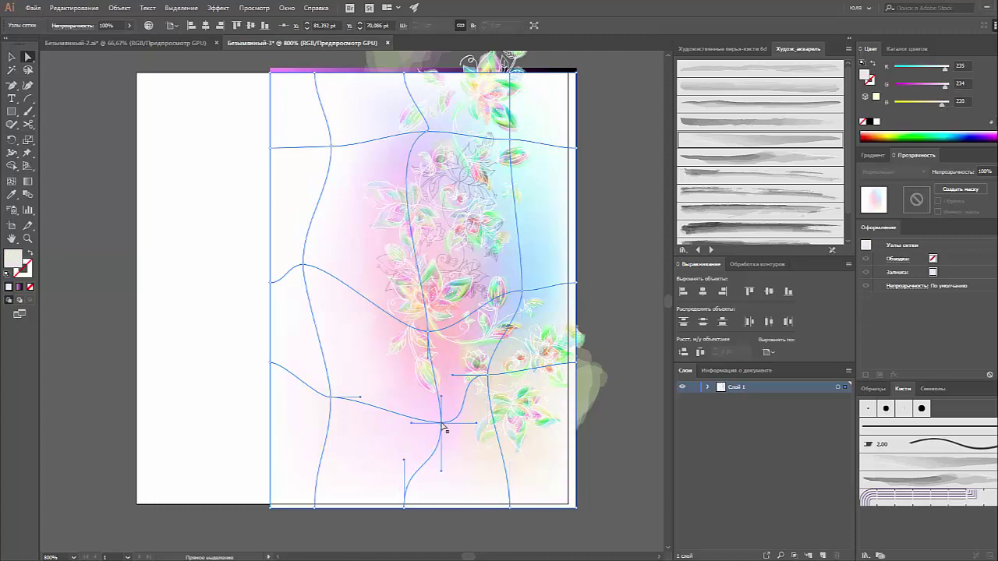
{"action": "left_click_drag", "start_coordinate": [442, 423], "coordinate": [446, 374]}
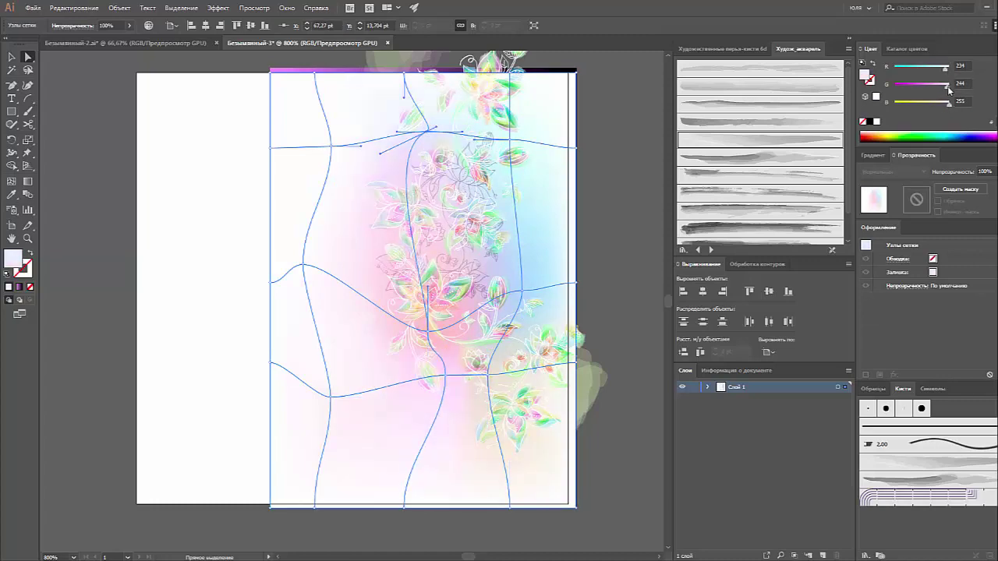
{"action": "left_click", "coordinate": [106, 185]}
- Paste a line-art flower group, move it lower left and rotate it about 35°
{"action": "key", "text": "v"}
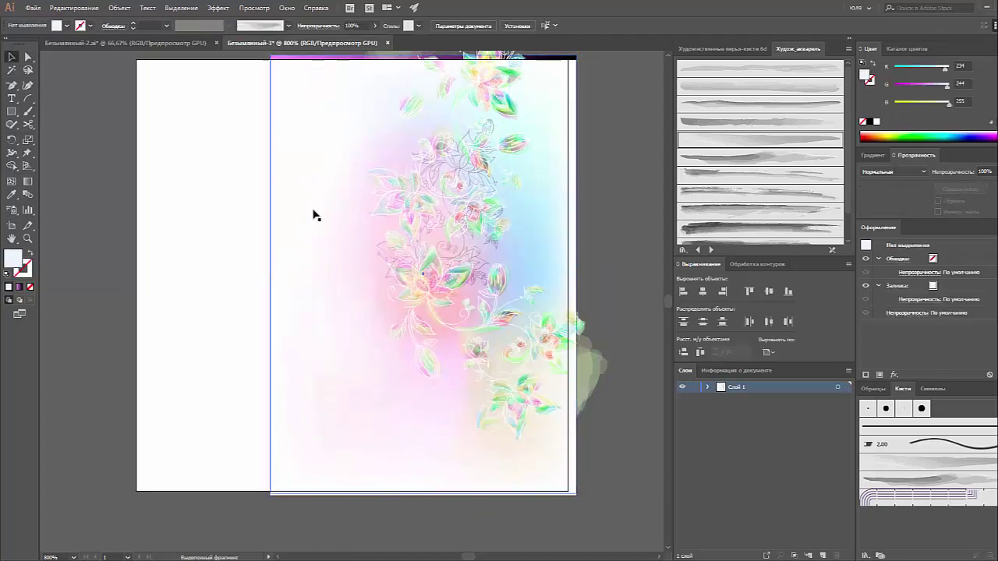
{"action": "key", "text": "ctrl+minus"}
{"action": "key", "text": "ctrl+v"}
{"action": "left_click_drag", "start_coordinate": [467, 343], "coordinate": [504, 452]}
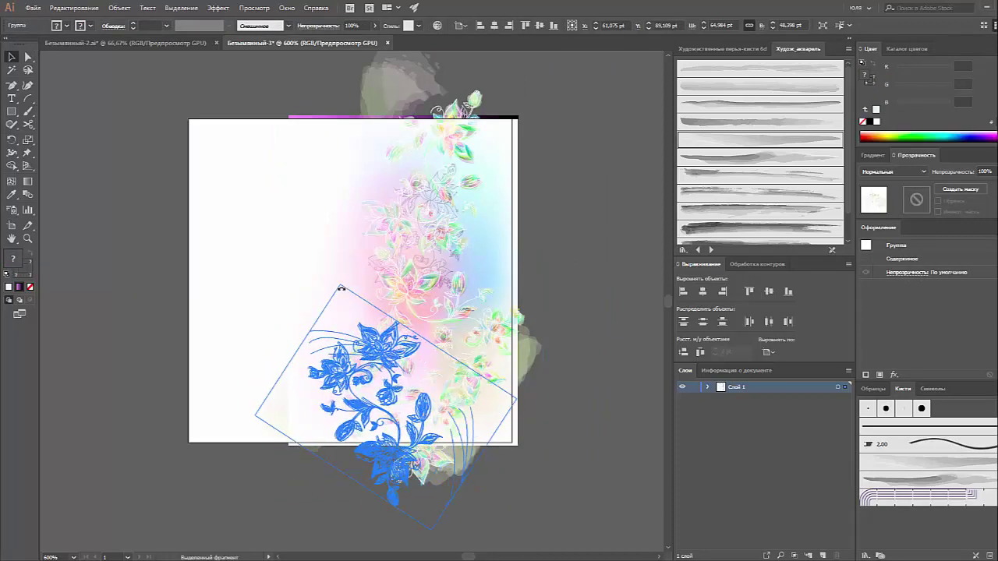
{"action": "mouse_move", "coordinate": [546, 413]}
{"action": "left_mouse_down"}
{"action": "mouse_move", "coordinate": [578, 419]}
{"action": "mouse_move", "coordinate": [481, 483]}
{"action": "left_mouse_up"}
- Undo repeatedly through history, briefly moving the blue flower group over the right side
{"action": "key", "text": "ctrl+z"}
{"action": "key", "text": "ctrl+z"}
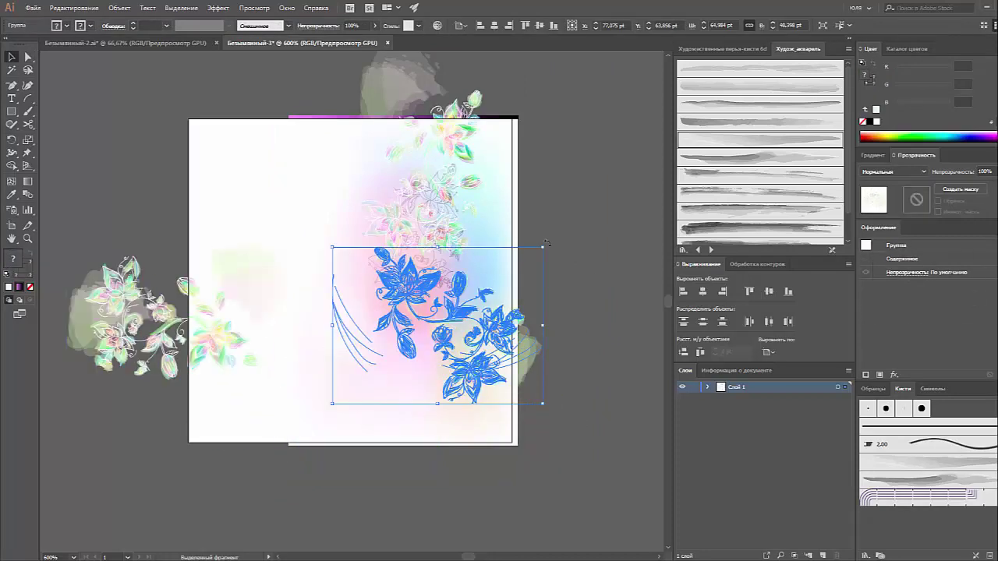
{"action": "key", "text": "ctrl+z"}
{"action": "key", "text": "ctrl+z"}
{"action": "key", "text": "ctrl+z"}
{"action": "key", "text": "ctrl+z"}
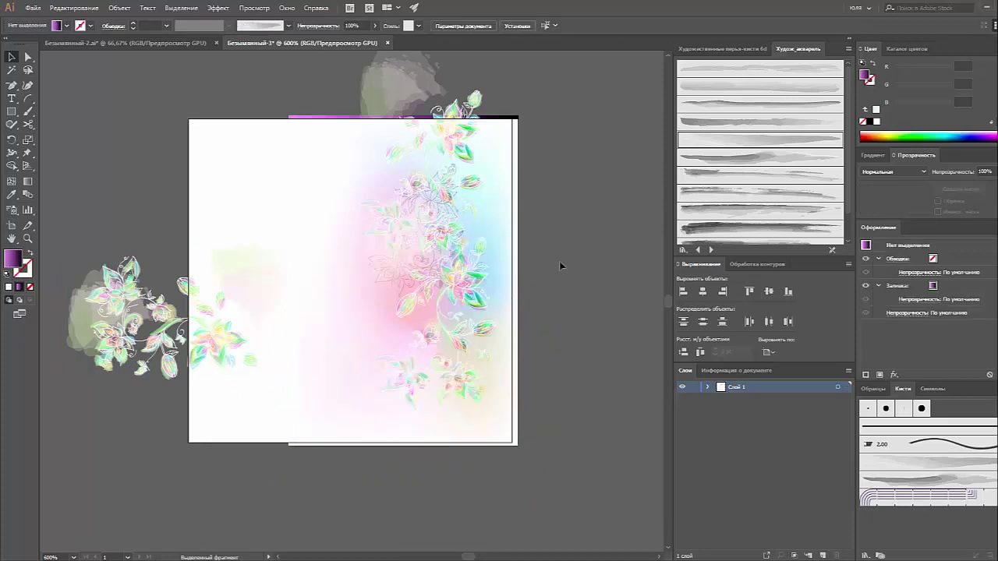
{"action": "key", "text": "ctrl+z"}
{"action": "left_click_drag", "start_coordinate": [578, 201], "coordinate": [442, 248]}
{"action": "key", "text": "ctrl+z"}
{"action": "key", "text": "ctrl+z"}
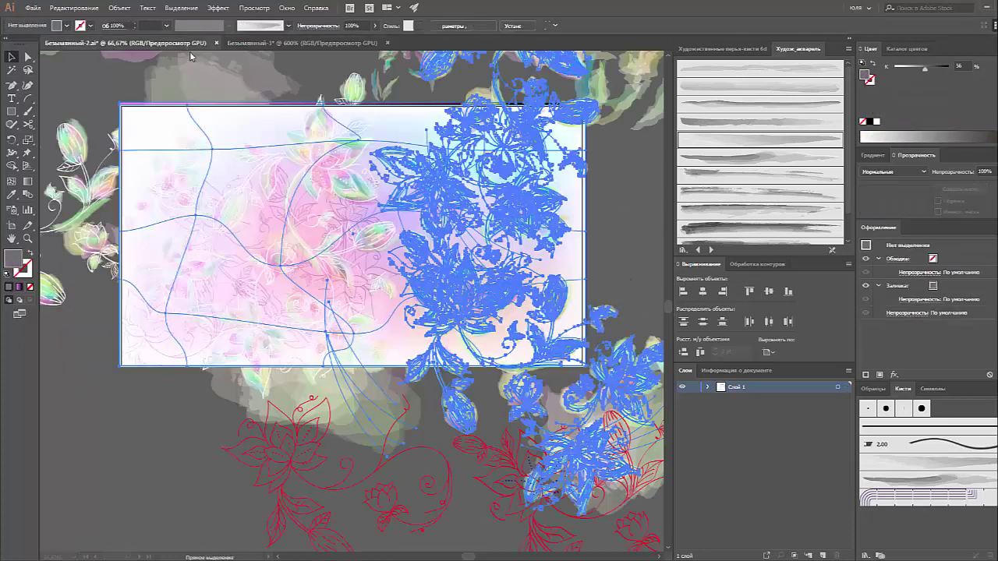
{"action": "key", "text": "ctrl+z"}
{"action": "key", "text": "ctrl+z"}
{"action": "key", "text": "ctrl+z"}
{"action": "key", "text": "ctrl+z"}
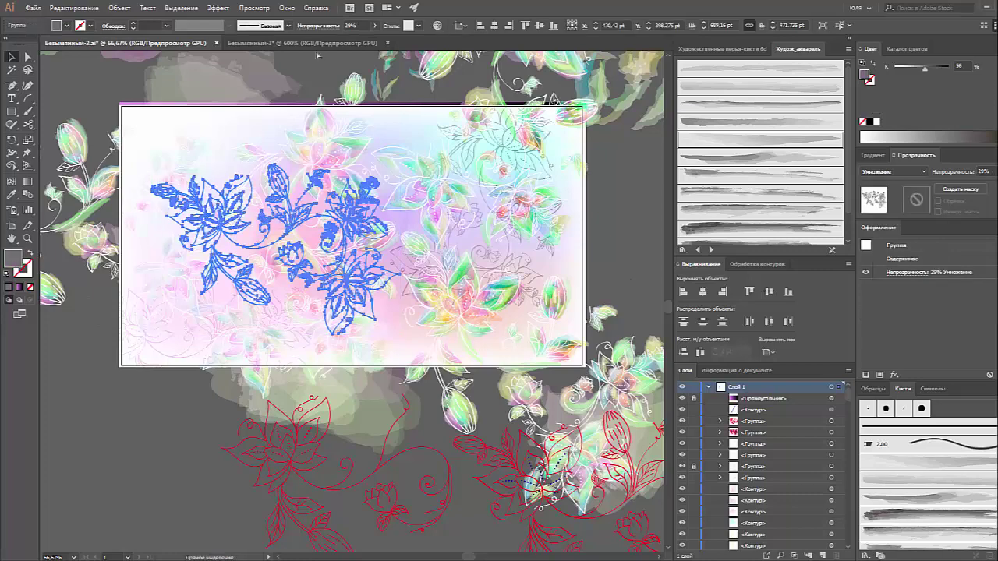
{"action": "key", "text": "ctrl+z"}
{"action": "key", "text": "ctrl+z"}
{"action": "key", "text": "ctrl+z"}
{"action": "key", "text": "ctrl+z"}
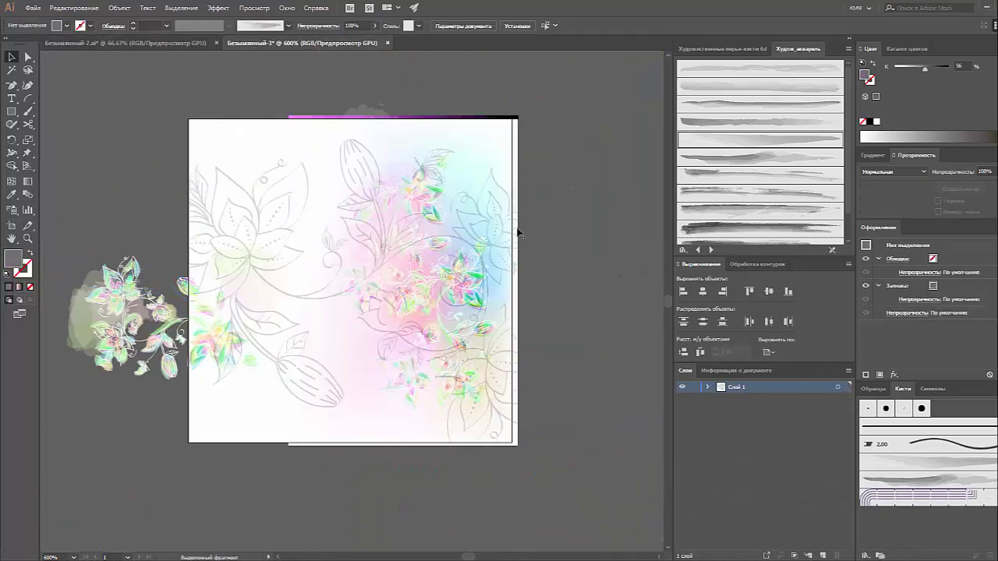
{"action": "key", "text": "ctrl+z"}
{"action": "key", "text": "ctrl+z"}
{"action": "key", "text": "ctrl+z"}
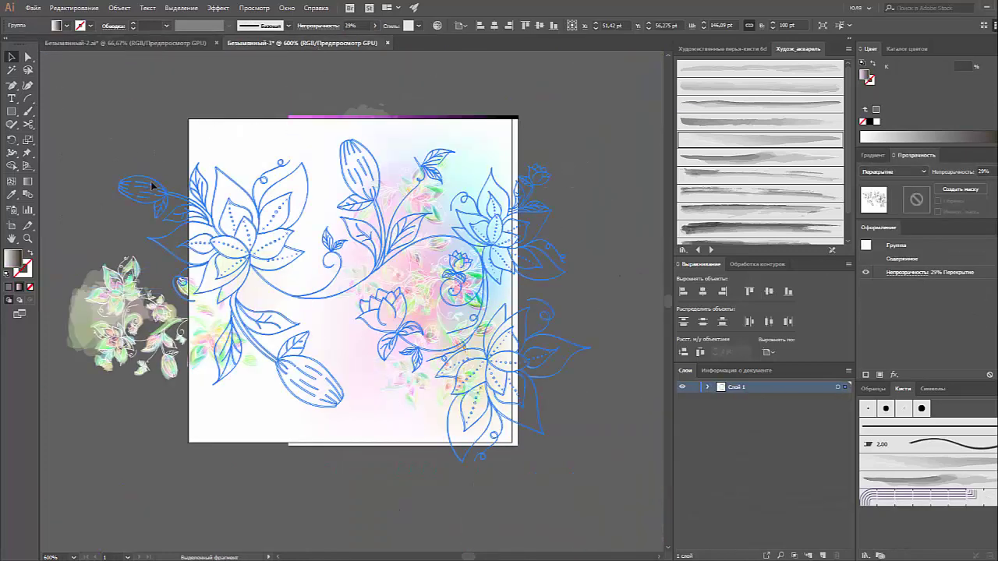
{"action": "key", "text": "ctrl+z"}
{"action": "key", "text": "ctrl+z"}
{"action": "key", "text": "ctrl+z"}
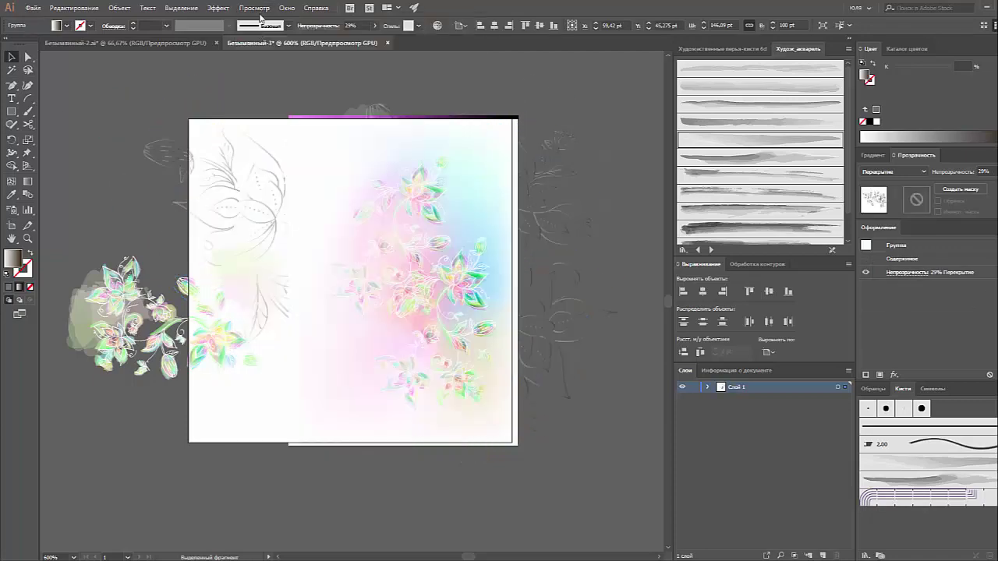
{"action": "key", "text": "ctrl+z"}
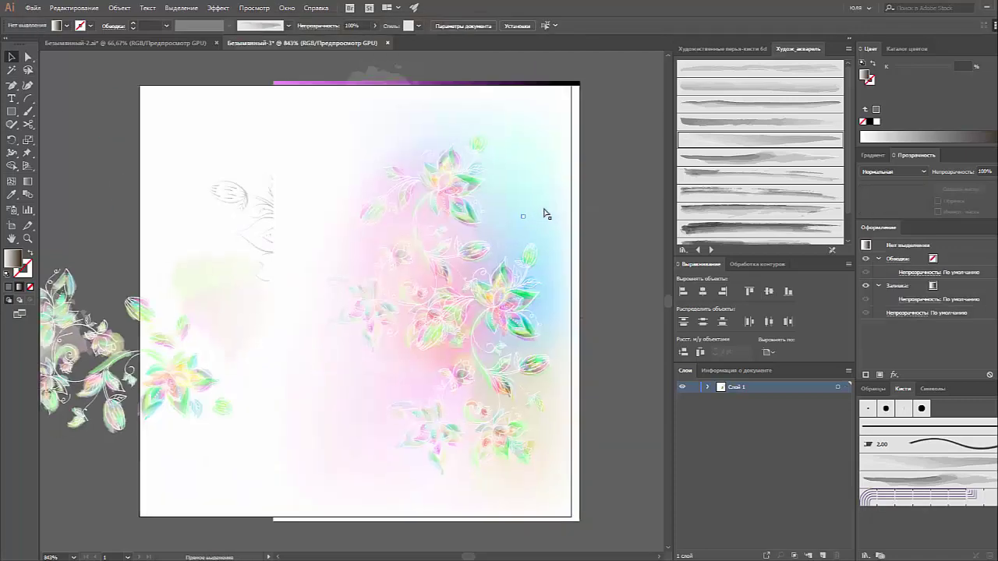
- Keep undoing past the black flower line art, checking Pathfinder and Transparency along the way
{"action": "left_click", "coordinate": [754, 264]}
{"action": "key", "text": "ctrl+z"}
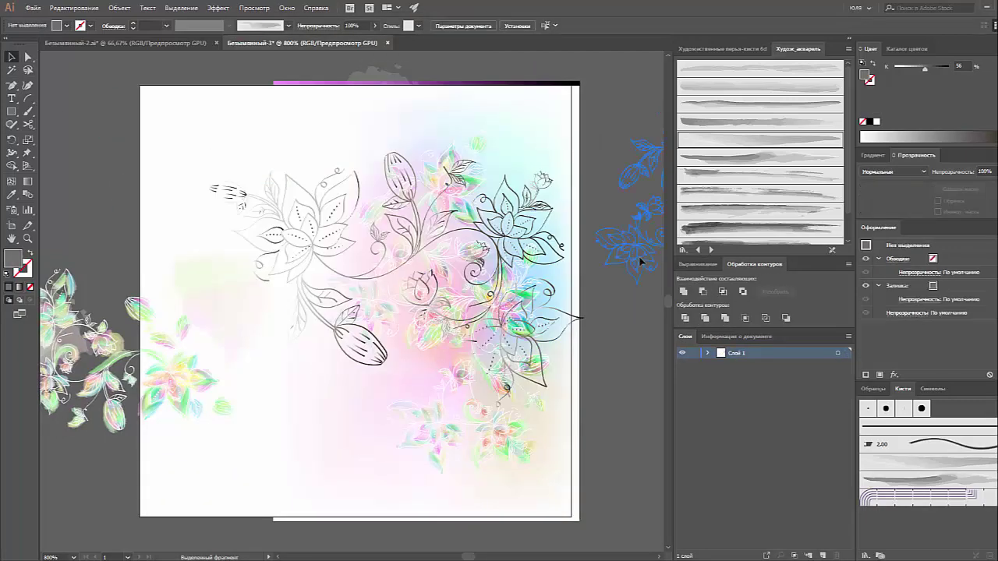
{"action": "key", "text": "ctrl+z"}
{"action": "key", "text": "ctrl+z"}
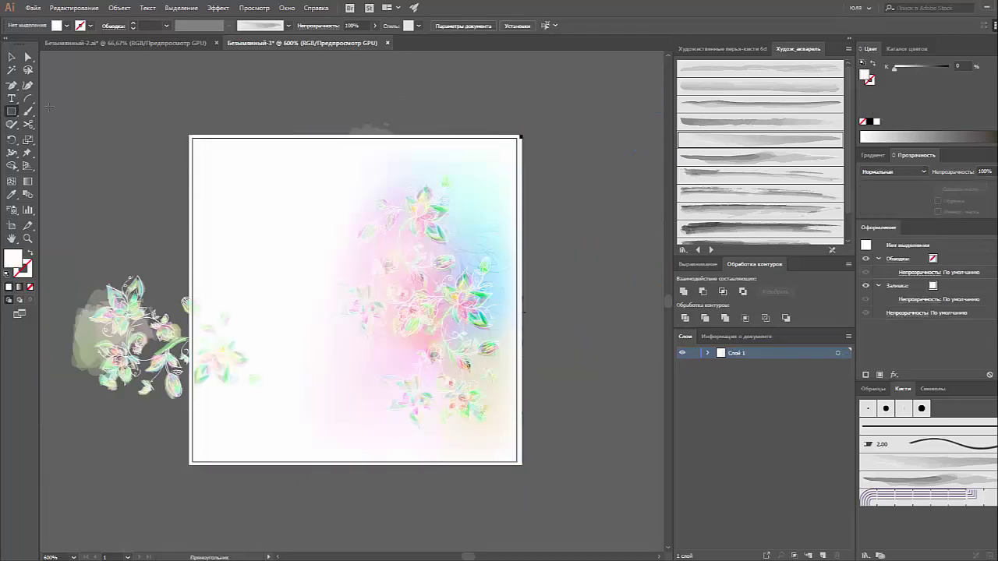
{"action": "key", "text": "ctrl+z"}
{"action": "key", "text": "ctrl+z"}
{"action": "key", "text": "ctrl+z"}
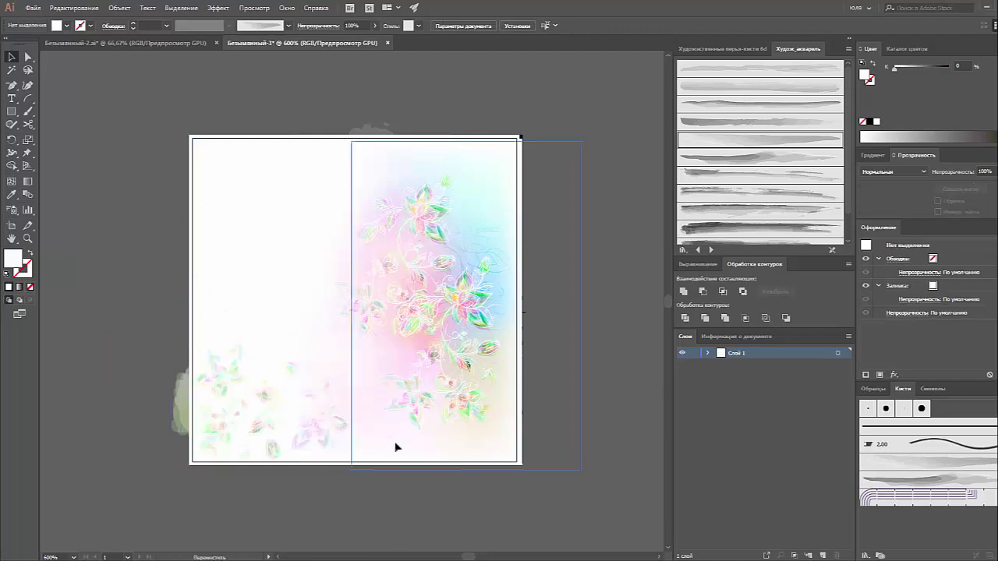
{"action": "key", "text": "ctrl+z"}
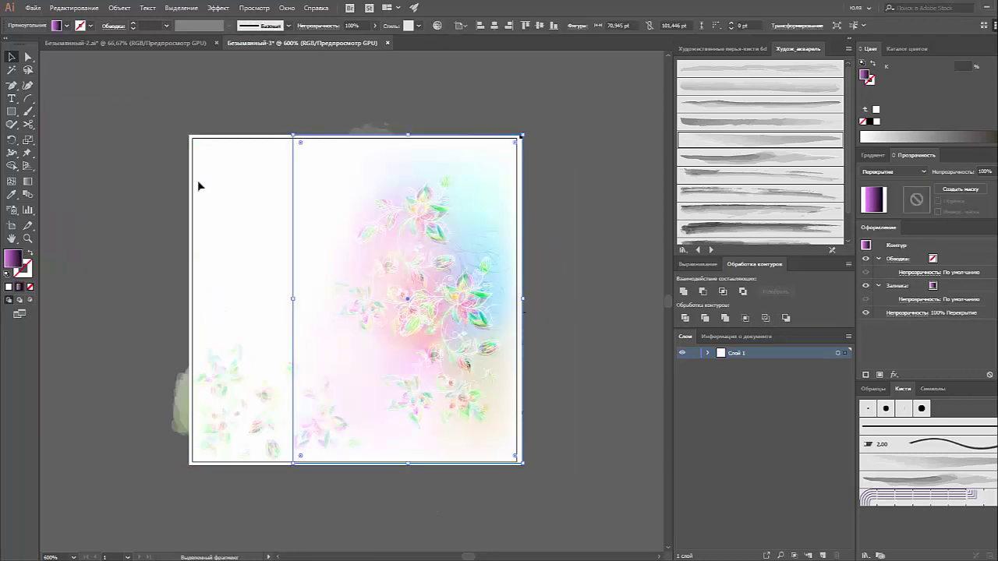
{"action": "left_click", "coordinate": [893, 170]}
{"action": "left_click", "coordinate": [872, 155]}
{"action": "key", "text": "ctrl+z"}
{"action": "key", "text": "ctrl+z"}
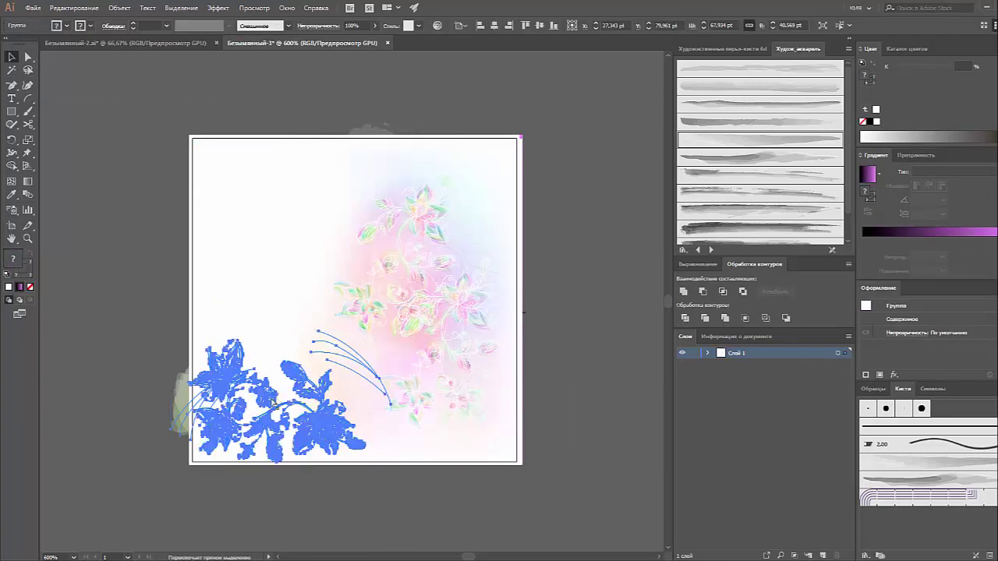
{"action": "key", "text": "ctrl+z"}
{"action": "key", "text": "ctrl+z"}
- Inspect the flower group in isolation mode, then undo back to the gradient side rectangle
{"action": "key", "text": "ctrl+plus"}
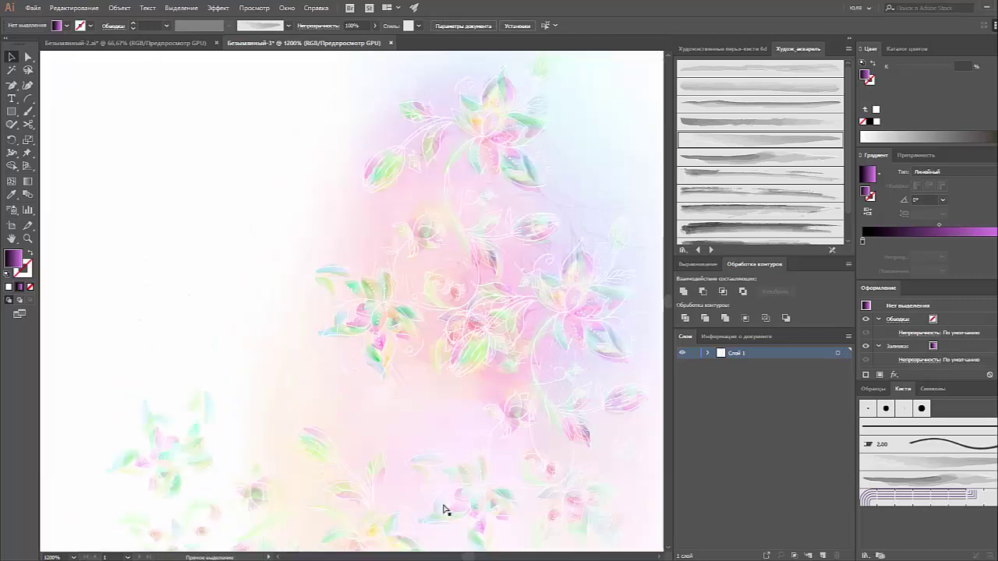
{"action": "key", "text": "ctrl+shift+z"}
{"action": "right_click", "coordinate": [304, 419]}
{"action": "left_click", "coordinate": [366, 328]}
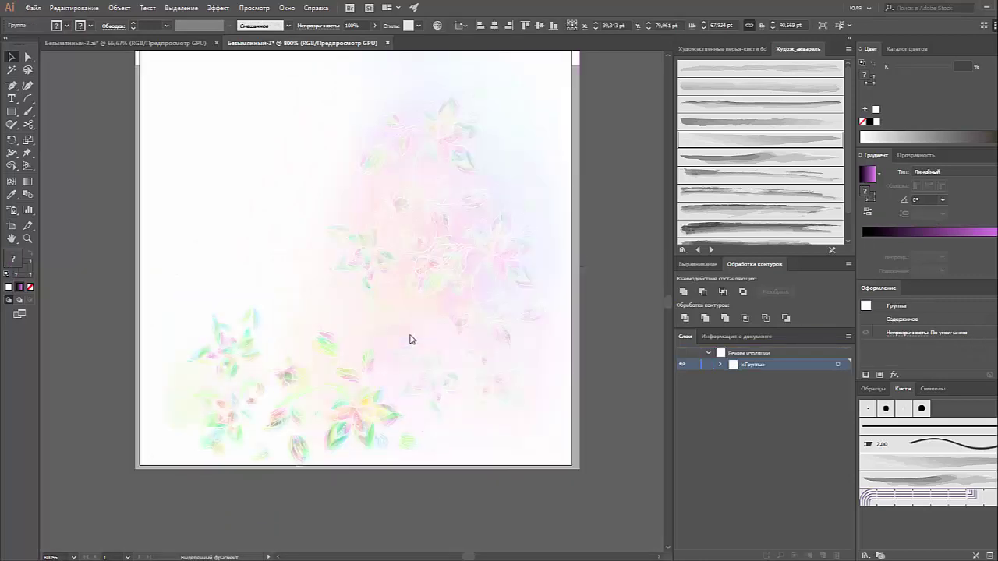
{"action": "right_click", "coordinate": [289, 377]}
{"action": "left_click", "coordinate": [335, 475]}
{"action": "left_click", "coordinate": [275, 483]}
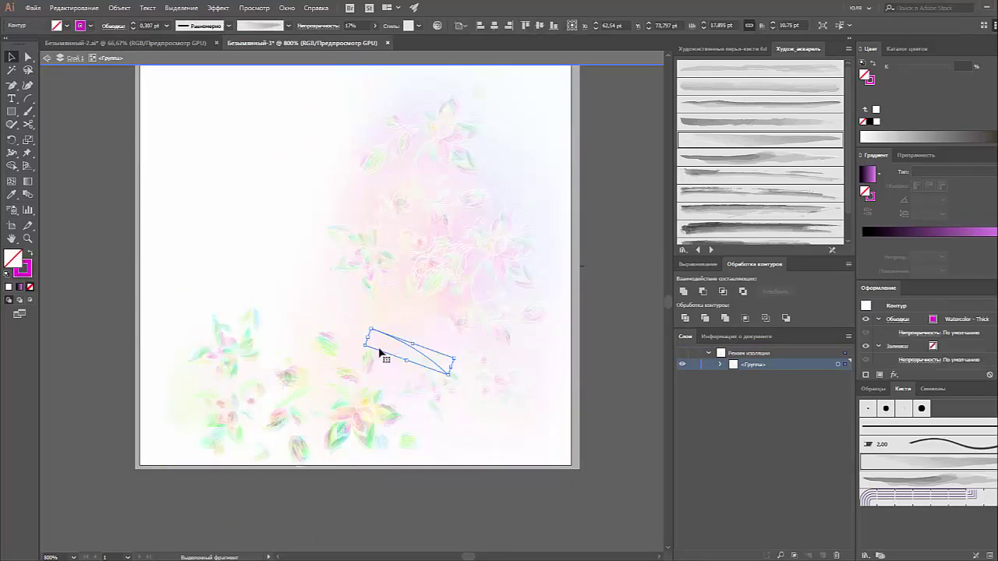
{"action": "key", "text": "ctrl+z"}
{"action": "key", "text": "ctrl+z"}
{"action": "key", "text": "ctrl+z"}
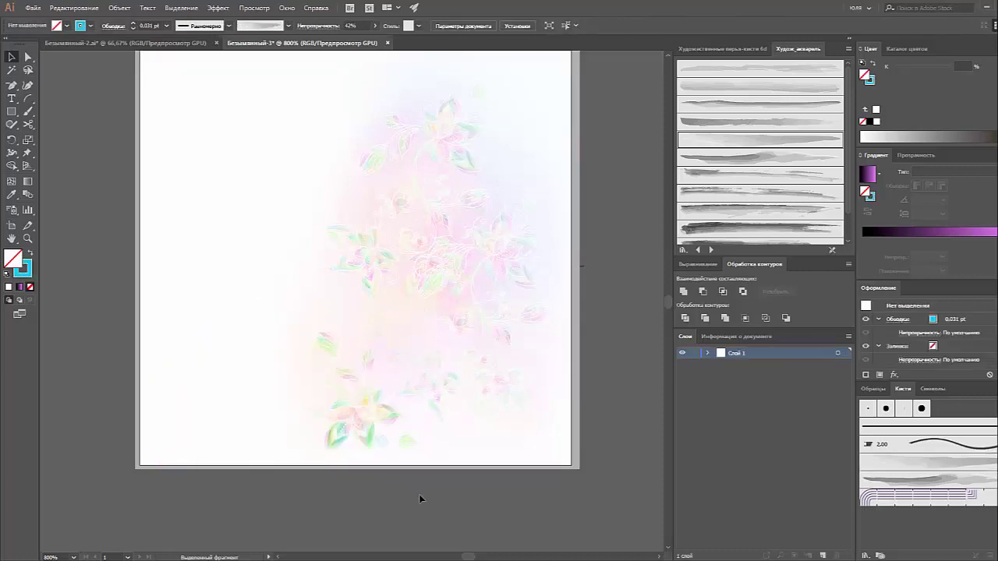
{"action": "key", "text": "ctrl+z"}
{"action": "key", "text": "ctrl+z"}
{"action": "key", "text": "ctrl+z"}
{"action": "key", "text": "ctrl+z"}
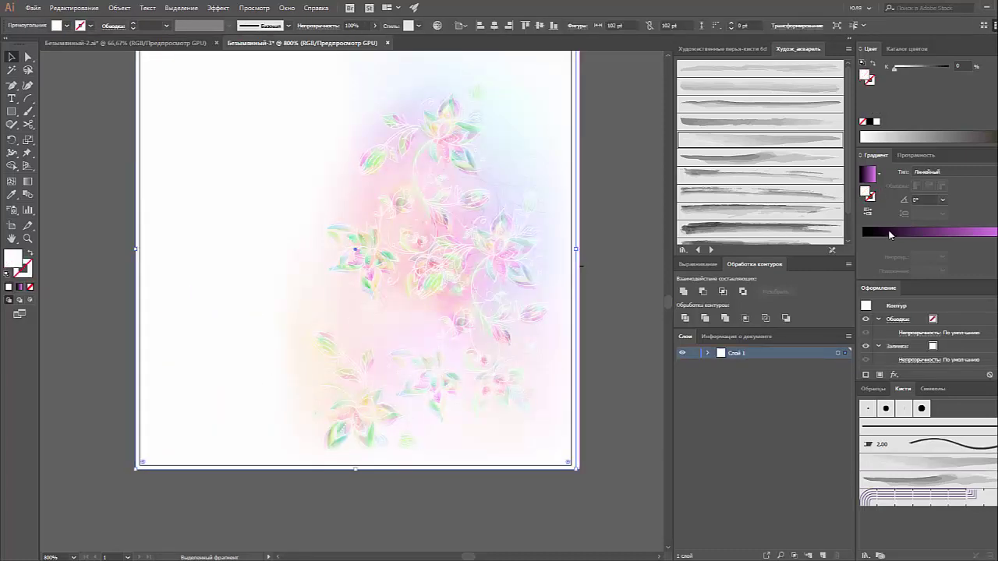
{"action": "key", "text": "ctrl+z"}
- Give the left strip a pale pink radial gradient running vertically across it
{"action": "left_click", "coordinate": [879, 132]}
{"action": "left_click_drag", "start_coordinate": [928, 103], "coordinate": [943, 103]}
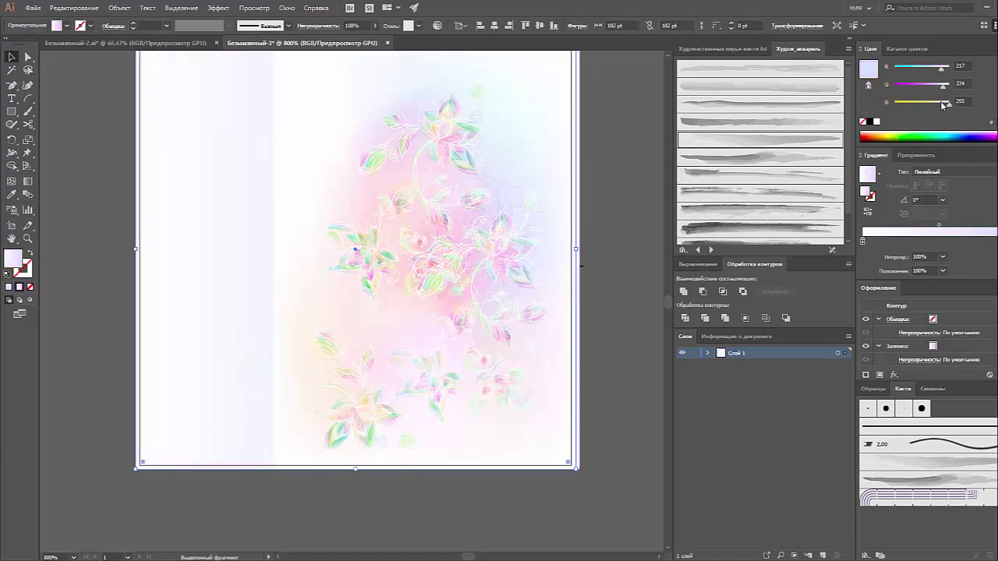
{"action": "key", "text": "ctrl+z"}
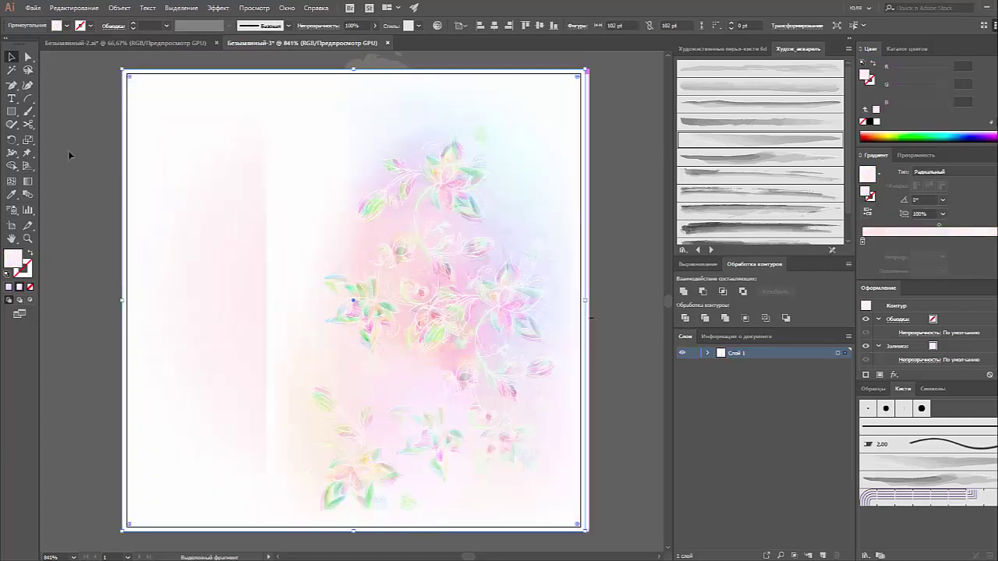
{"action": "key", "text": "ctrl+minus"}
{"action": "key", "text": "ctrl+minus"}
{"action": "key", "text": "g"}
{"action": "left_click_drag", "start_coordinate": [336, 494], "coordinate": [336, 202]}
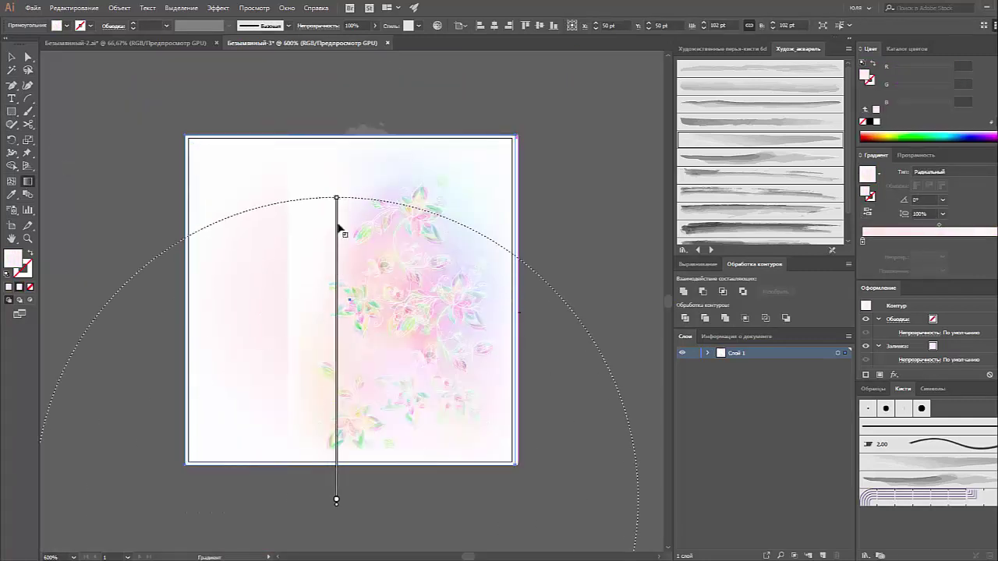
{"action": "scroll", "coordinate": [294, 387], "scroll_direction": "down", "scroll_amount": 1}
{"action": "left_click_drag", "start_coordinate": [299, 452], "coordinate": [299, 149]}
{"action": "key", "text": "v"}
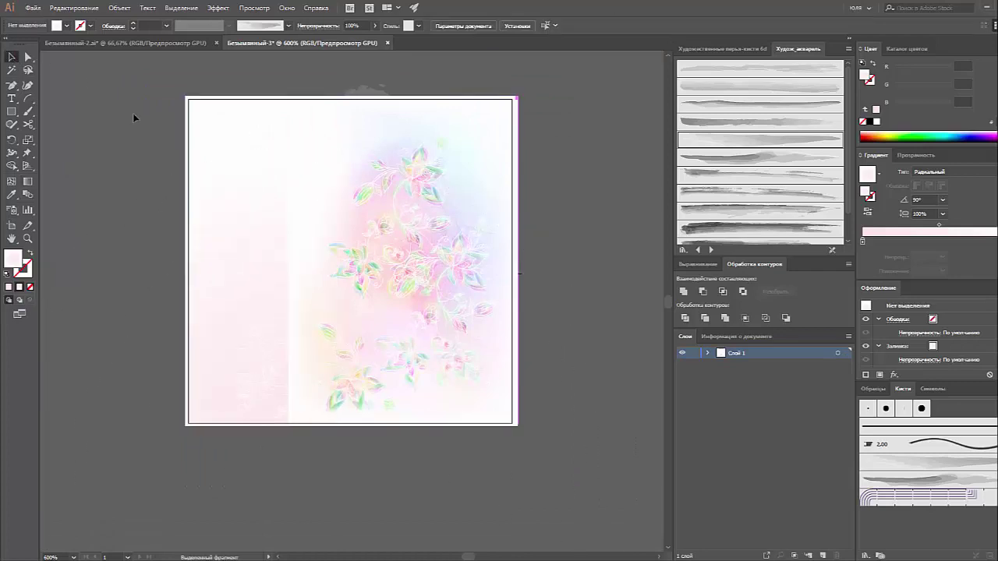
- Set the mesh background's blend mode to Difference and save the document
{"action": "left_click", "coordinate": [294, 262]}
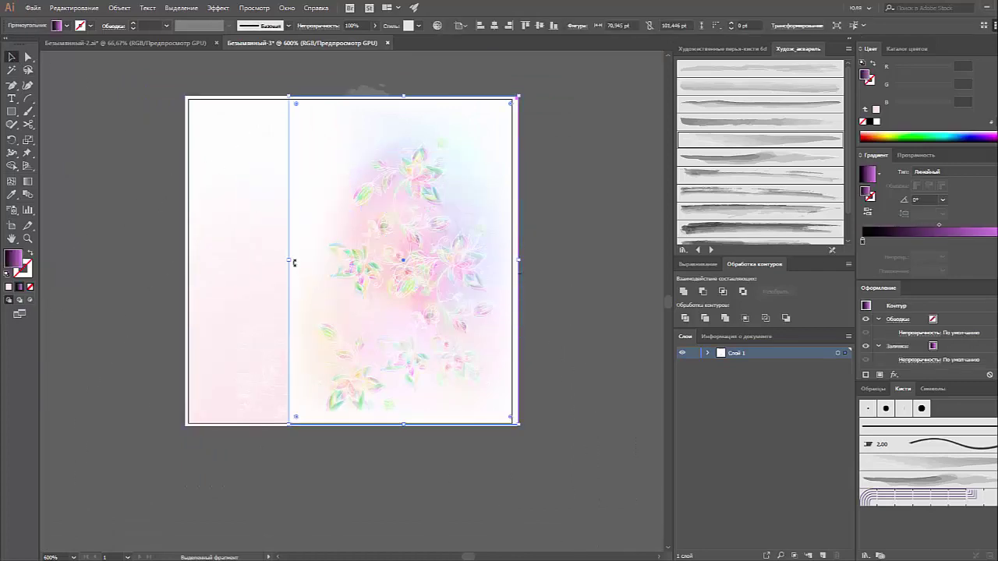
{"action": "left_click", "coordinate": [516, 199]}
{"action": "left_click", "coordinate": [916, 155]}
{"action": "left_click", "coordinate": [892, 171]}
{"action": "left_click", "coordinate": [895, 296]}
{"action": "left_click", "coordinate": [617, 281]}
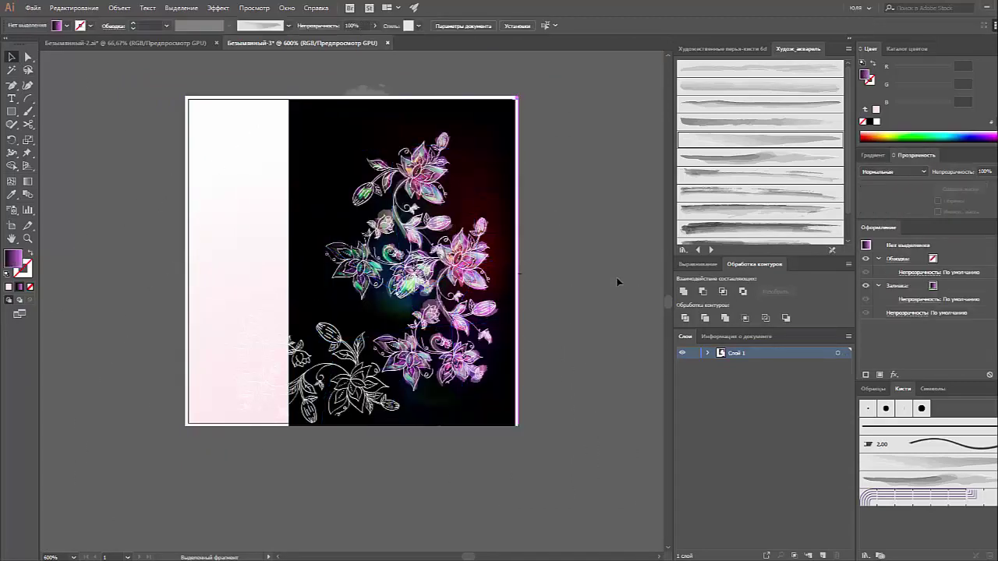
{"action": "key", "text": "ctrl+s"}
{"action": "key", "text": "Return"}
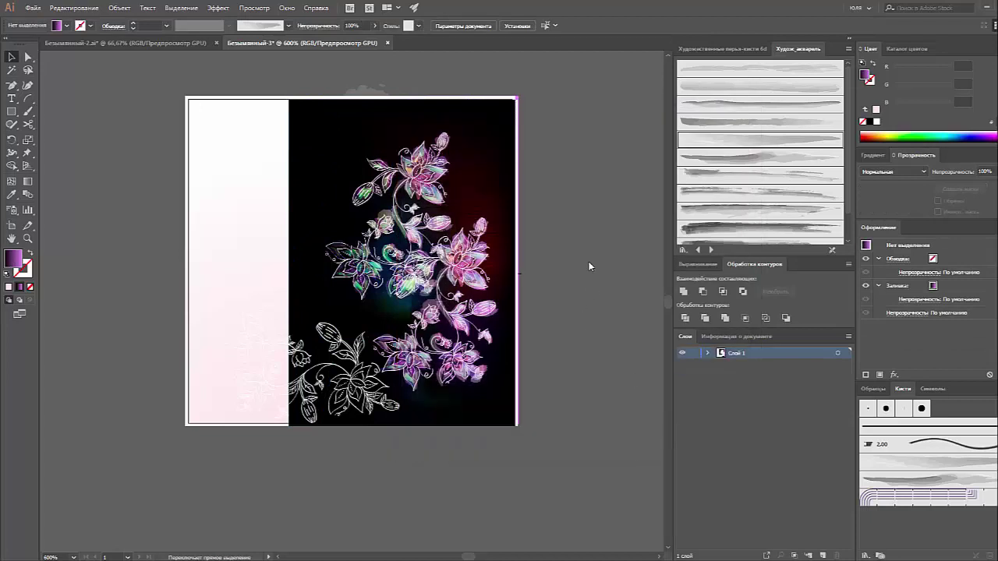
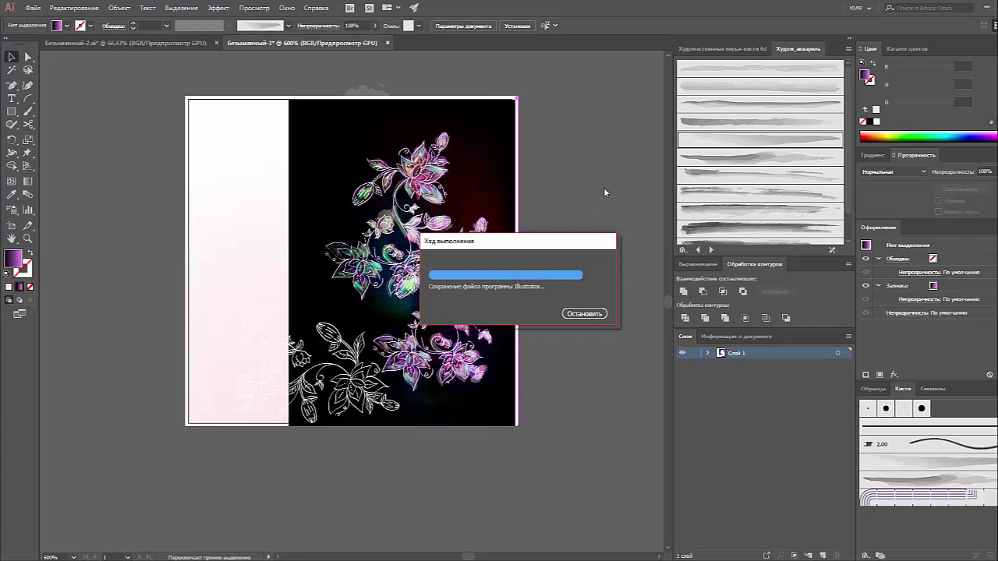
- Zoom to 800% and try moving the outline flower group left, then undo the move
{"action": "key", "text": "ctrl+0"}
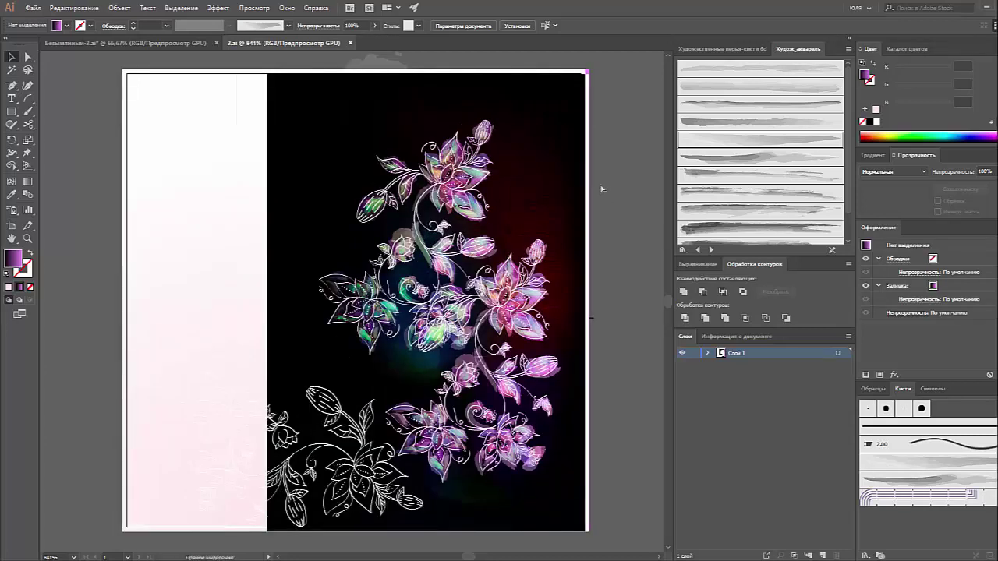
{"action": "key", "text": "ctrl+minus"}
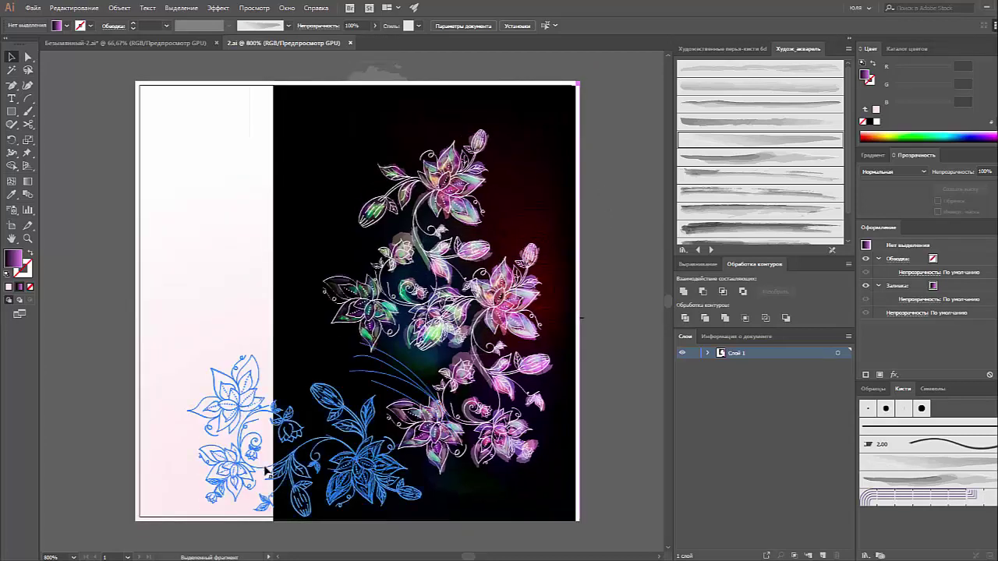
{"action": "left_click", "coordinate": [261, 472]}
{"action": "left_click", "coordinate": [610, 395]}
{"action": "left_click_drag", "start_coordinate": [366, 460], "coordinate": [210, 437]}
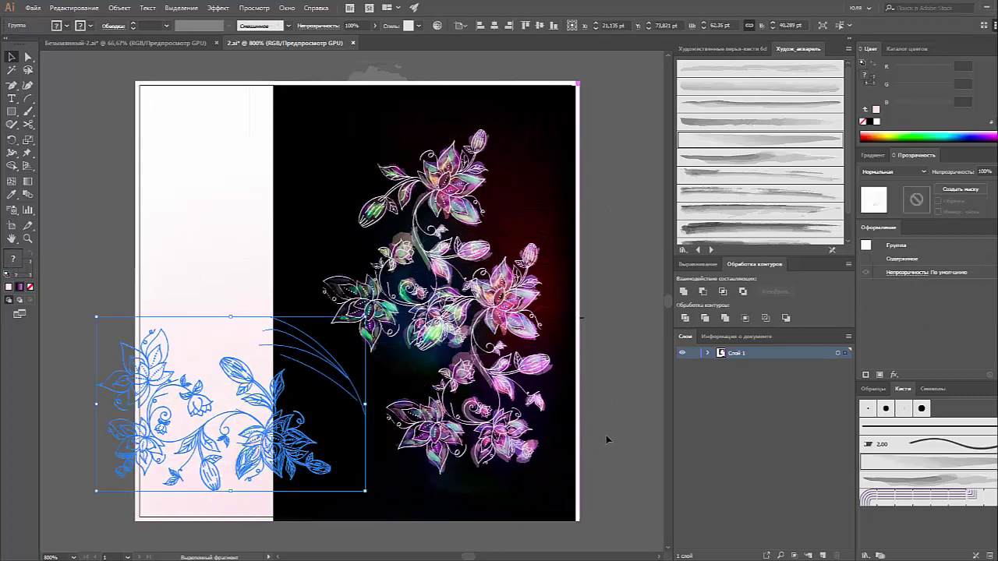
{"action": "left_click", "coordinate": [601, 408]}
{"action": "key", "text": "ctrl+z"}
- Set the dark mesh background's blending mode to Exclusion
{"action": "left_click", "coordinate": [561, 389]}
{"action": "left_click", "coordinate": [893, 171]}
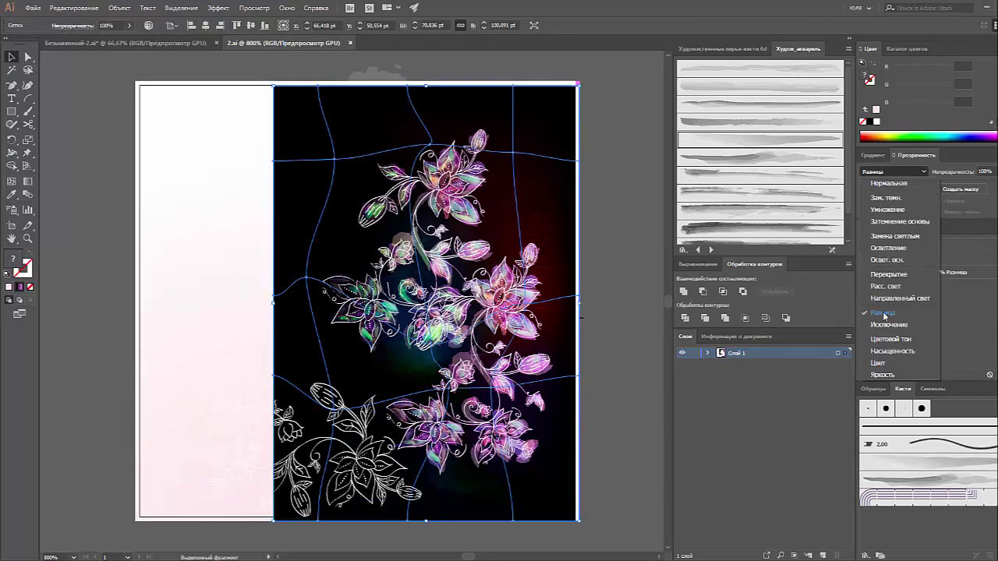
{"action": "left_click", "coordinate": [885, 317]}
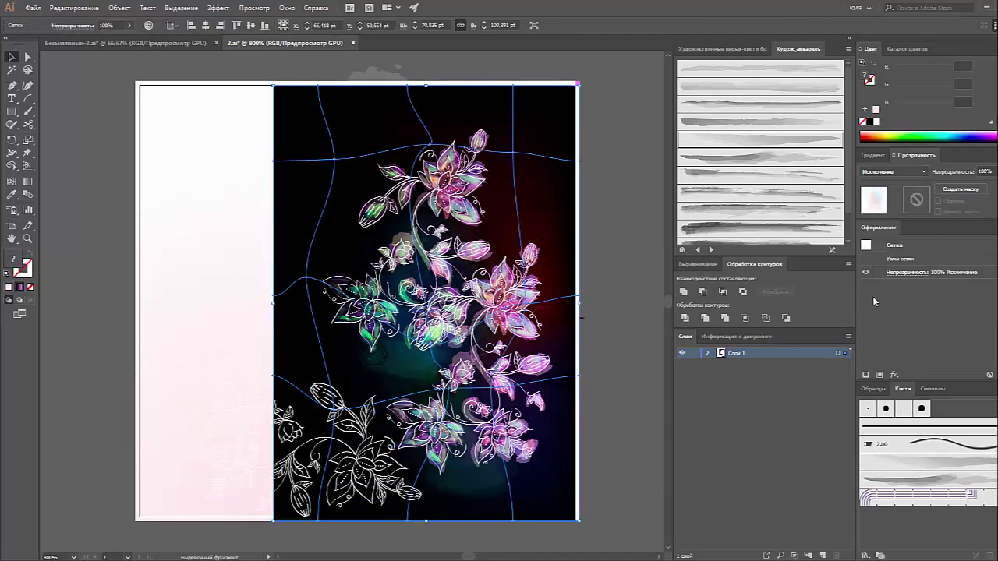
{"action": "left_click", "coordinate": [654, 282]}
- Draw a circle with a reversed, darkened radial gradient over the right flowers
{"action": "left_click_drag", "start_coordinate": [53, 137], "coordinate": [135, 218]}
{"action": "left_click", "coordinate": [875, 155]}
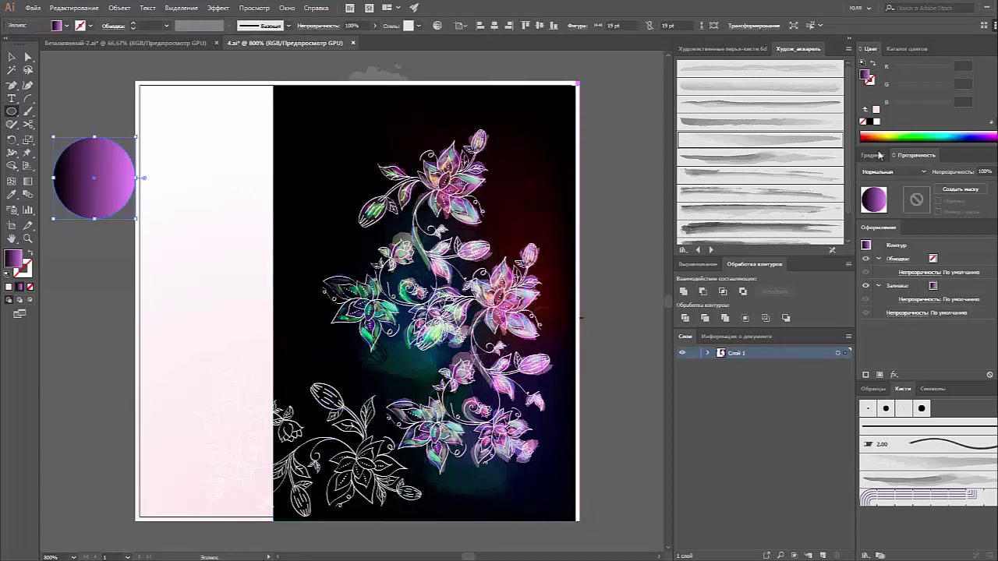
{"action": "left_click", "coordinate": [867, 211]}
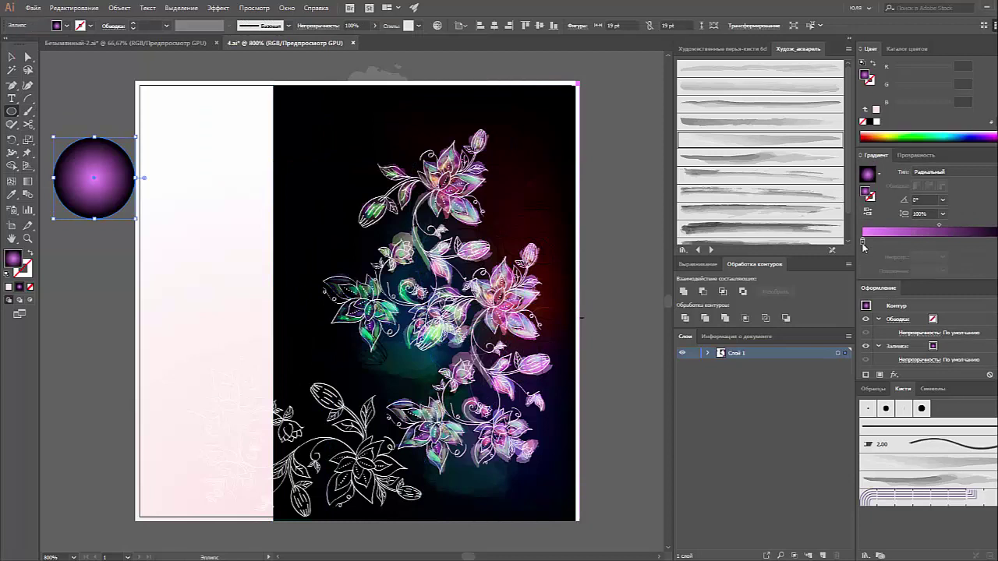
{"action": "left_click", "coordinate": [916, 155]}
{"action": "left_click_drag", "start_coordinate": [184, 188], "coordinate": [545, 253]}
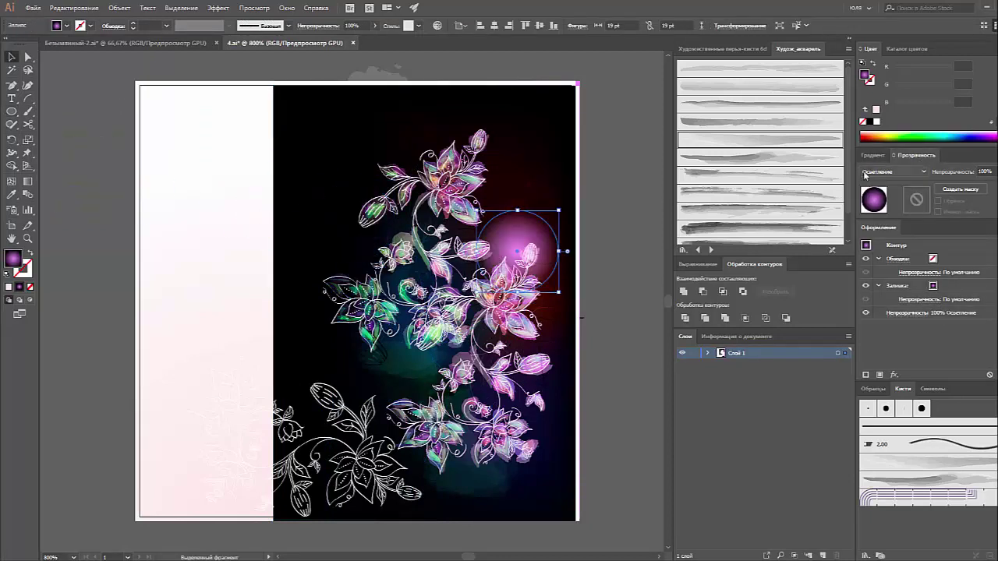
{"action": "left_click", "coordinate": [876, 155]}
{"action": "left_click_drag", "start_coordinate": [864, 246], "coordinate": [911, 248]}
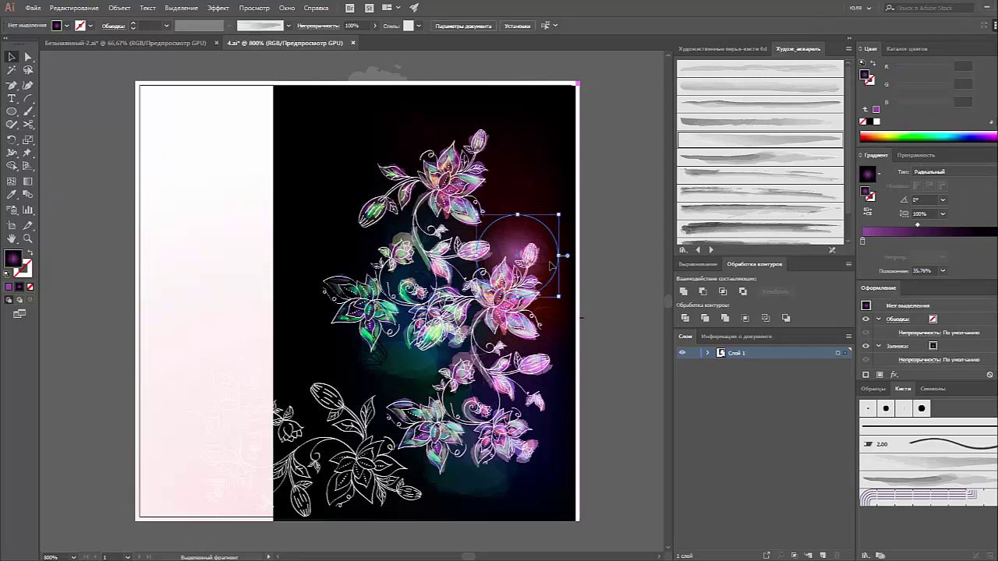
- Set the glow circle to Color Dodge, enlarge it to 26 pt and duplicate it lower left
{"action": "left_click_drag", "start_coordinate": [547, 280], "coordinate": [508, 220]}
{"action": "left_click", "coordinate": [916, 155]}
{"action": "left_click", "coordinate": [895, 171]}
{"action": "left_click", "coordinate": [879, 263]}
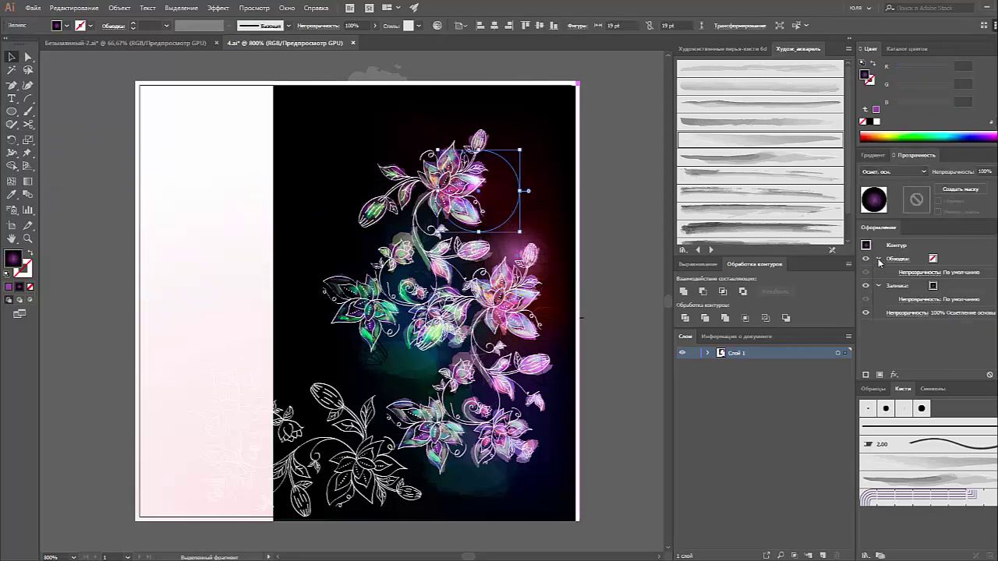
{"action": "left_click_drag", "start_coordinate": [380, 361], "coordinate": [373, 377]}
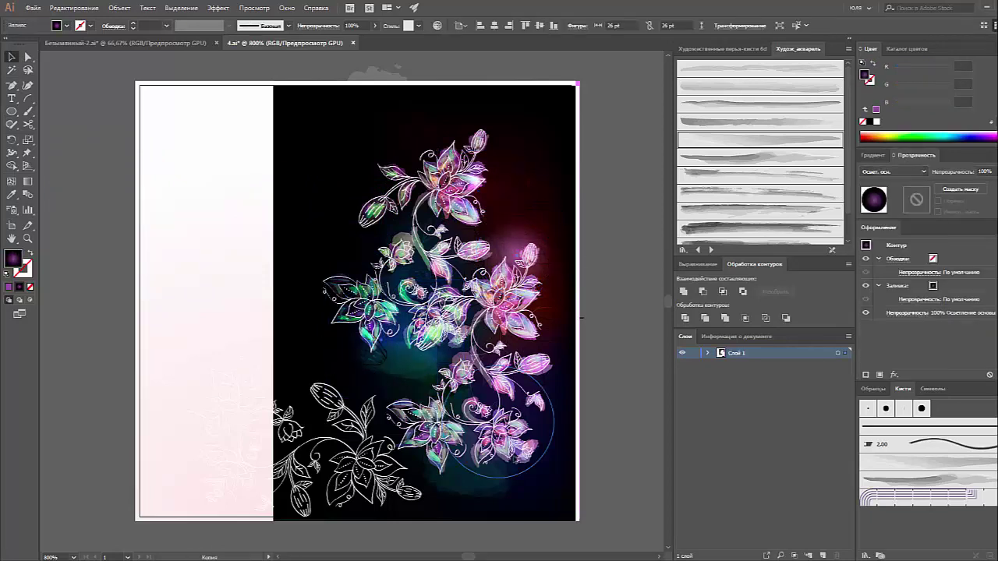
{"action": "left_click_drag", "start_coordinate": [561, 473], "coordinate": [480, 497]}
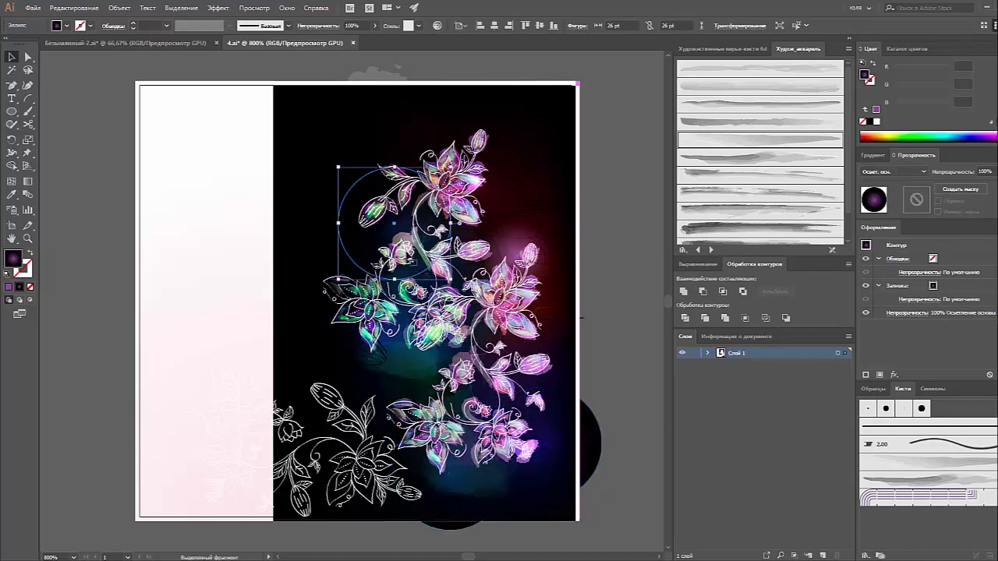
{"action": "left_click", "coordinate": [619, 232]}
- Isolate the left flower group, lighten its fill colour, and exit isolation mode
{"action": "left_click", "coordinate": [366, 210]}
{"action": "right_click", "coordinate": [388, 191]}
{"action": "double_click", "coordinate": [391, 193]}
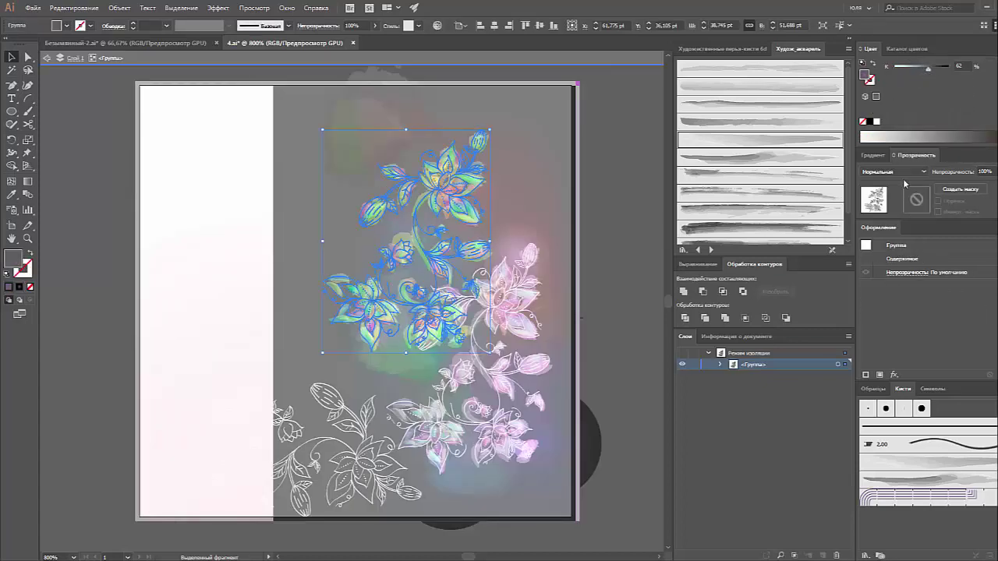
{"action": "double_click", "coordinate": [631, 219]}
{"action": "left_click", "coordinate": [904, 69]}
{"action": "double_click", "coordinate": [638, 142]}
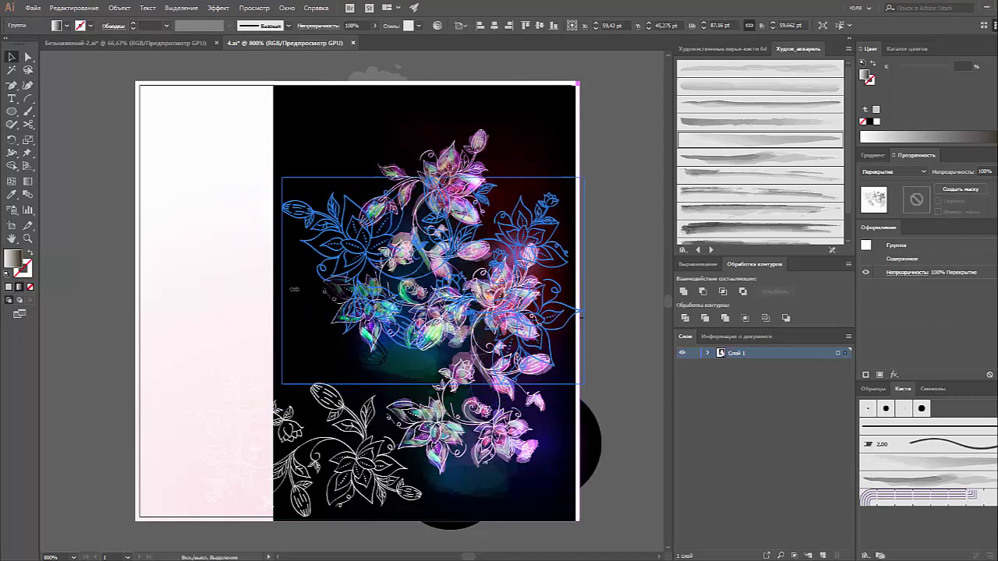
{"action": "left_click", "coordinate": [613, 280]}
- Apply the gradient swatch to the lower flower group
{"action": "left_click", "coordinate": [428, 242]}
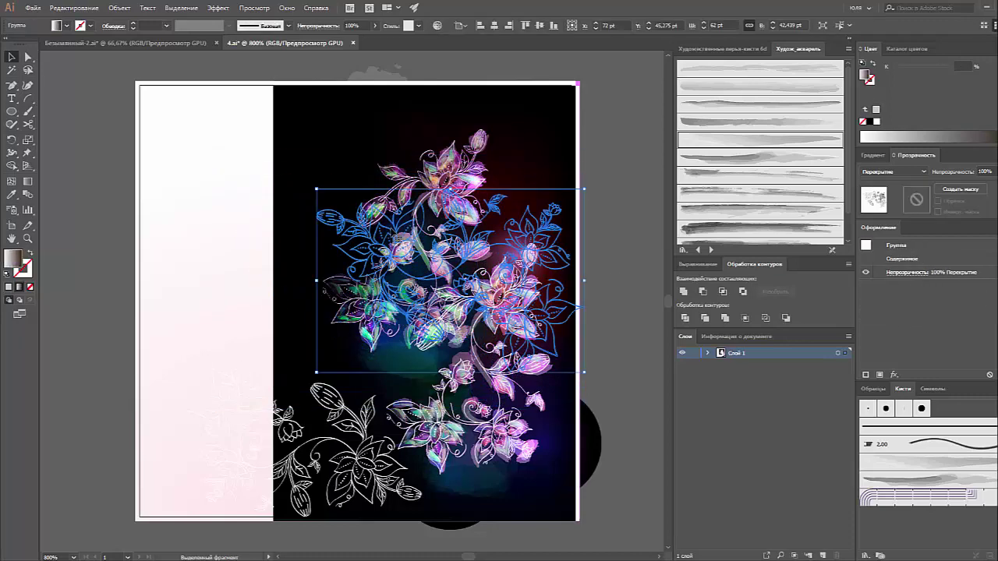
{"action": "left_click", "coordinate": [371, 366]}
{"action": "left_click", "coordinate": [892, 170]}
{"action": "left_click", "coordinate": [897, 277]}
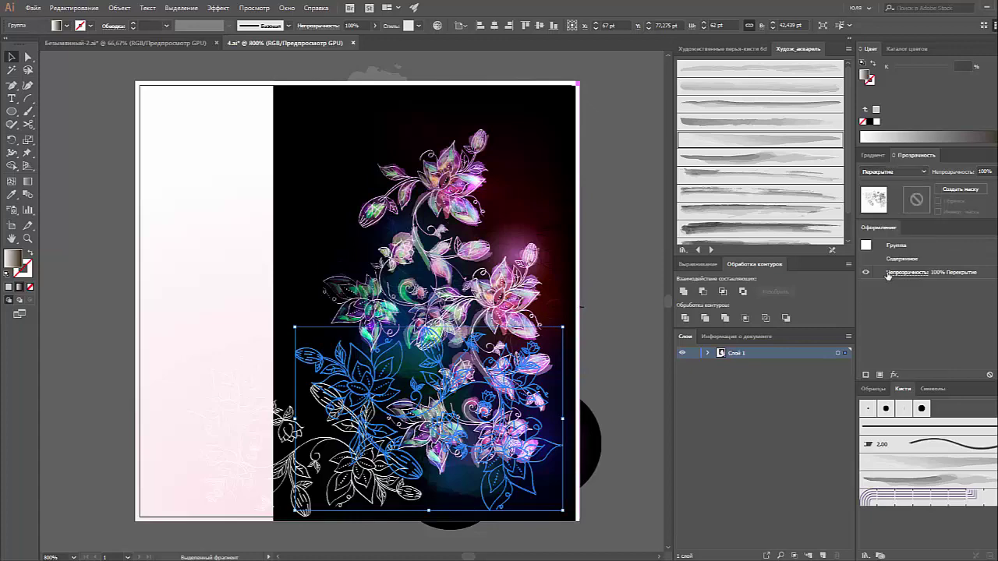
{"action": "left_click", "coordinate": [873, 155]}
{"action": "left_click", "coordinate": [873, 196]}
{"action": "left_click", "coordinate": [644, 351]}
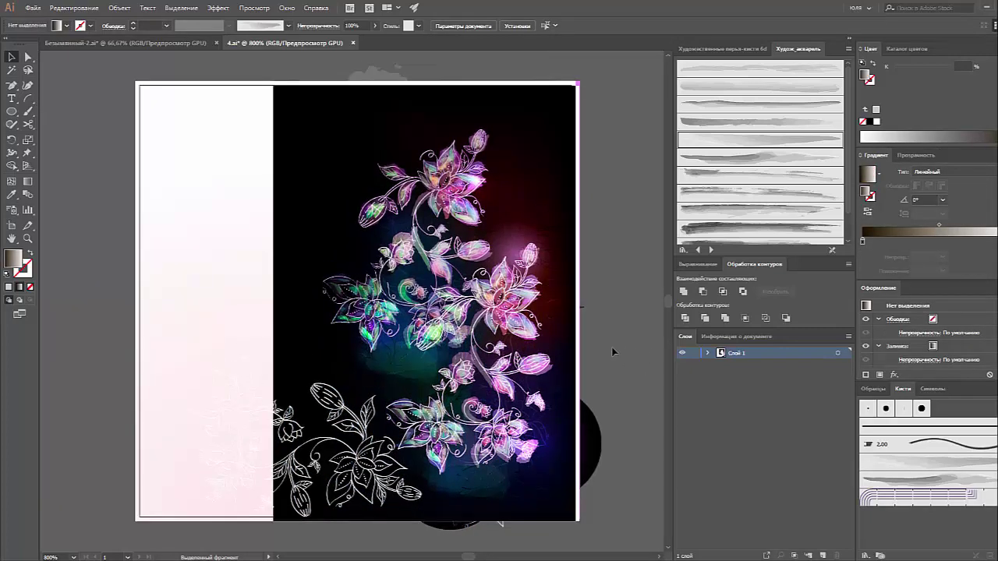
- Select the lower flower group and bottom ellipse, undoing and redoing recent changes
{"action": "key", "text": "ctrl+z"}
{"action": "left_click", "coordinate": [916, 155]}
{"action": "left_click", "coordinate": [893, 171]}
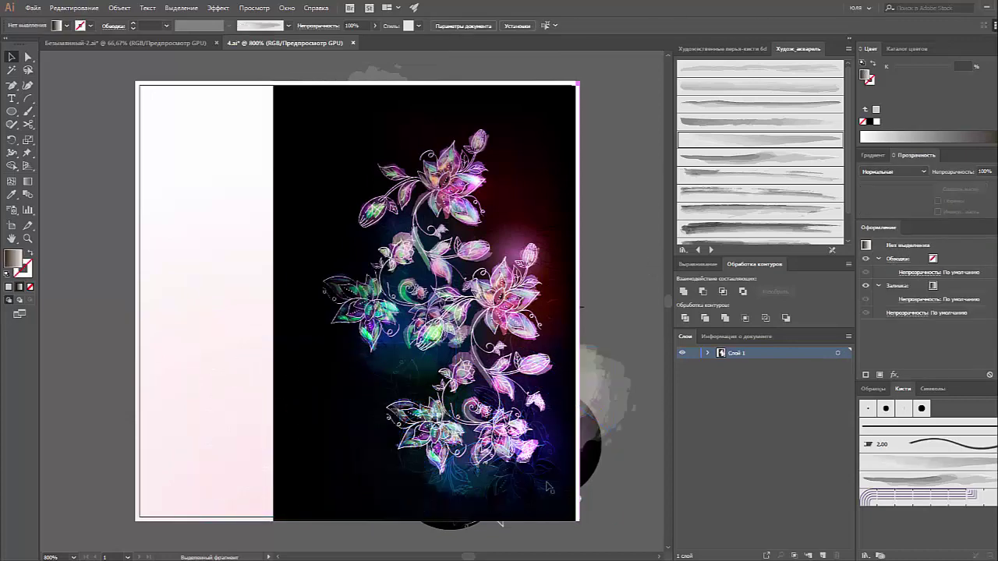
{"action": "left_click", "coordinate": [456, 499]}
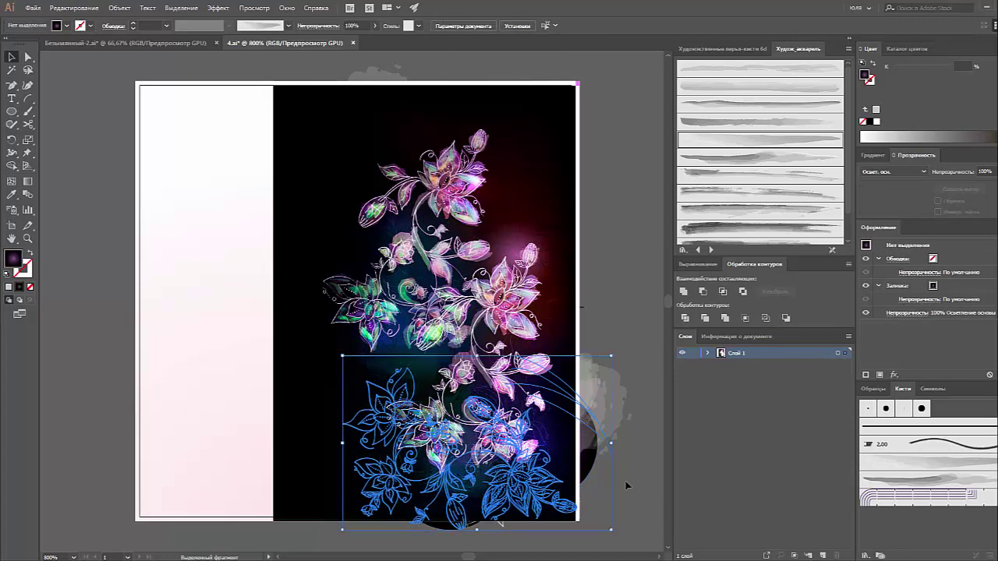
{"action": "key", "text": "ctrl+z"}
{"action": "key", "text": "ctrl+z"}
{"action": "key", "text": "ctrl+z"}
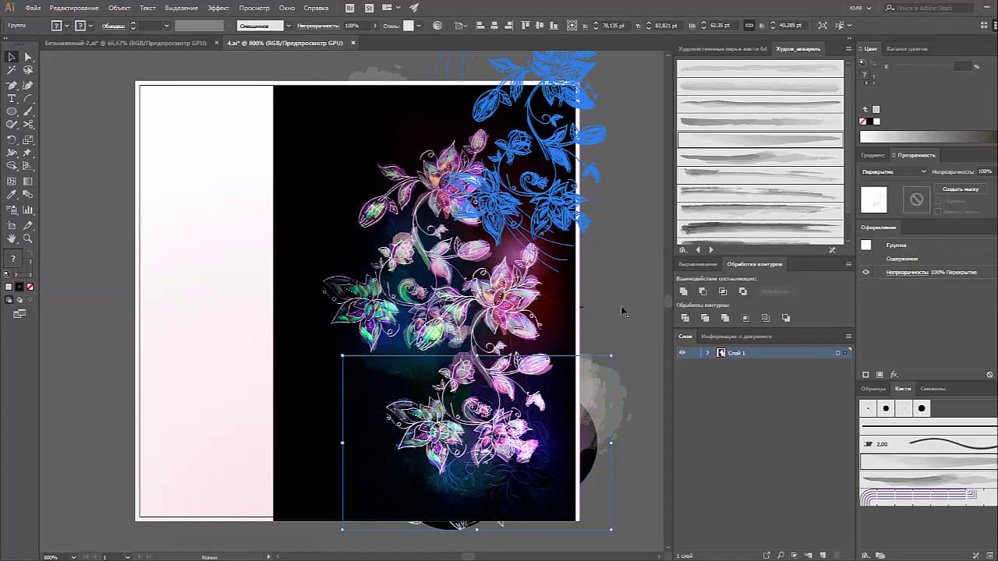
{"action": "key", "text": "ctrl+shift+z"}
{"action": "key", "text": "ctrl+z"}
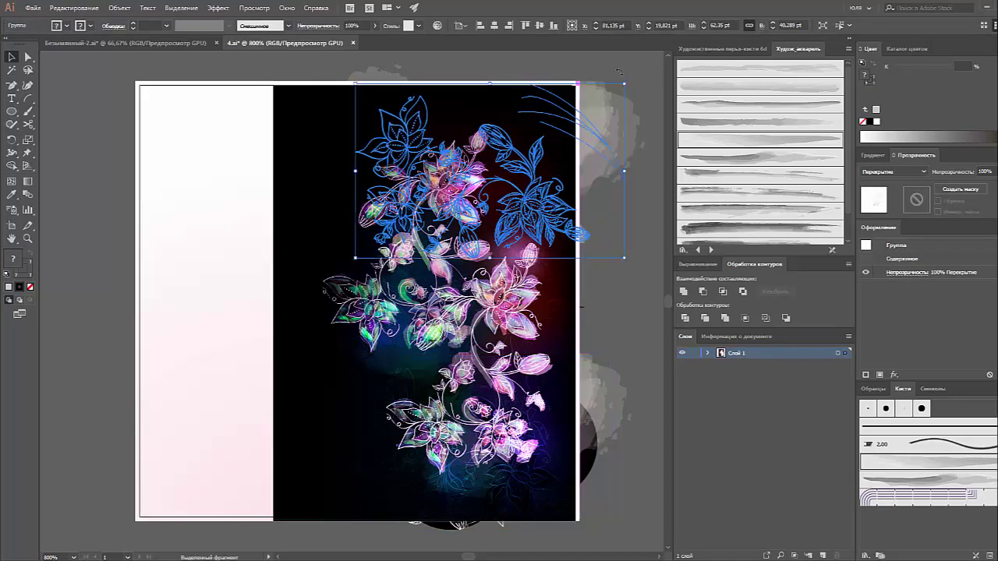
{"action": "scroll", "coordinate": [590, 219], "scroll_direction": "up", "scroll_amount": 5}
{"action": "left_click", "coordinate": [590, 219]}
{"action": "scroll", "coordinate": [590, 219], "scroll_direction": "down", "scroll_amount": 5}
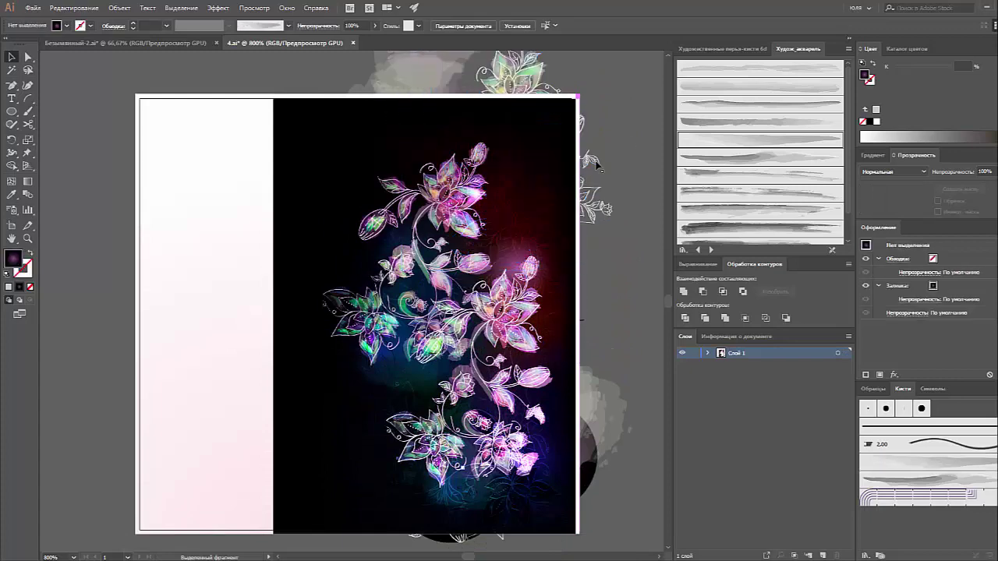
- Move the top-right flower group over the dark image, undoing a stray move
{"action": "left_click", "coordinate": [598, 165]}
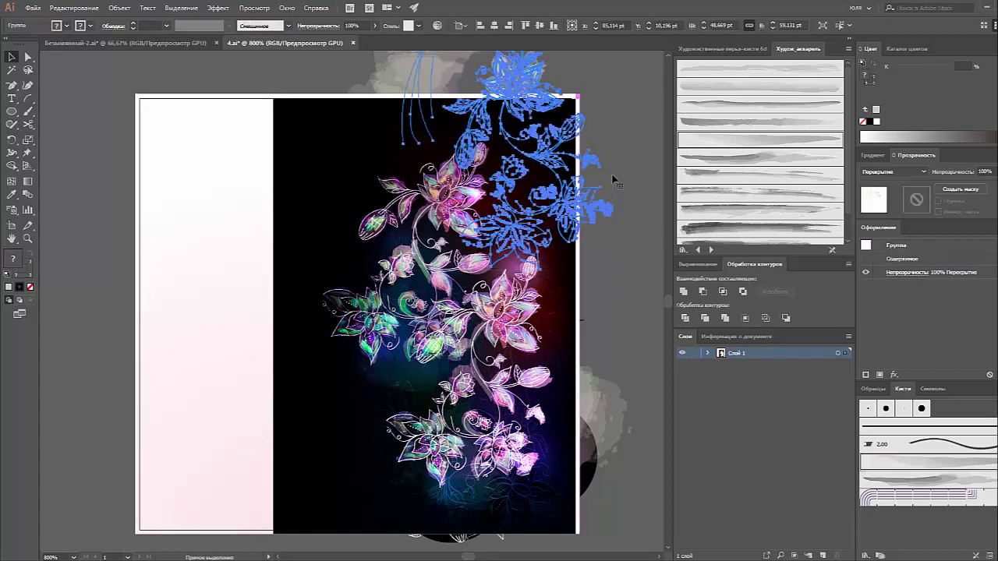
{"action": "key", "text": "v"}
{"action": "mouse_move", "coordinate": [592, 195]}
{"action": "left_mouse_down"}
{"action": "mouse_move", "coordinate": [596, 271]}
{"action": "mouse_move", "coordinate": [588, 234]}
{"action": "left_mouse_up"}
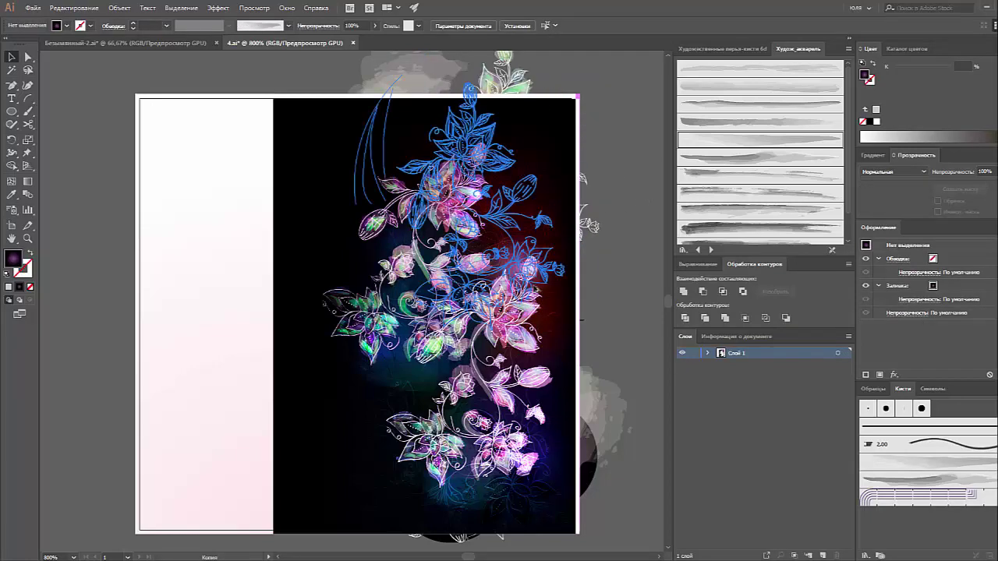
{"action": "left_click", "coordinate": [633, 253]}
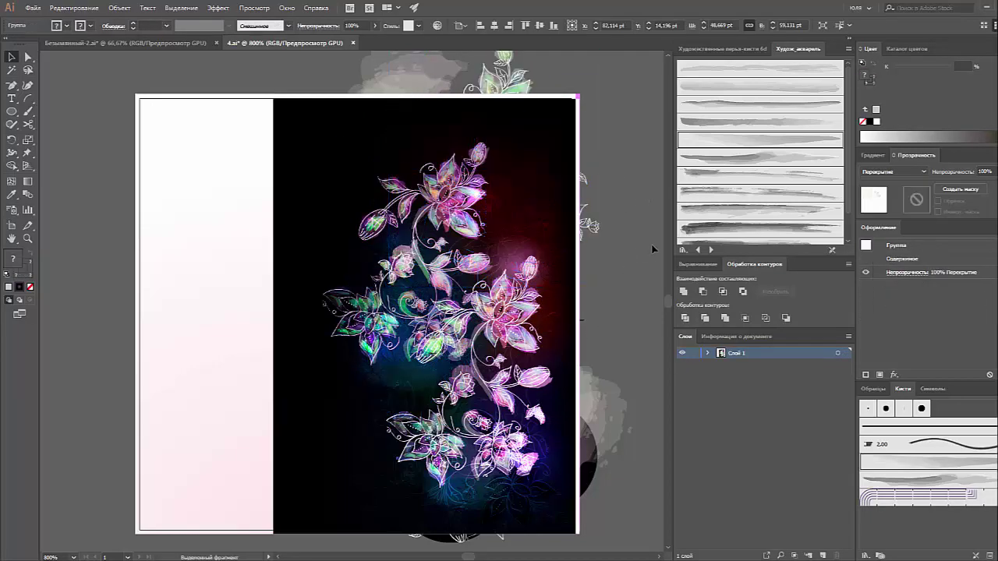
{"action": "left_click_drag", "start_coordinate": [637, 247], "coordinate": [628, 294]}
{"action": "left_click", "coordinate": [410, 382]}
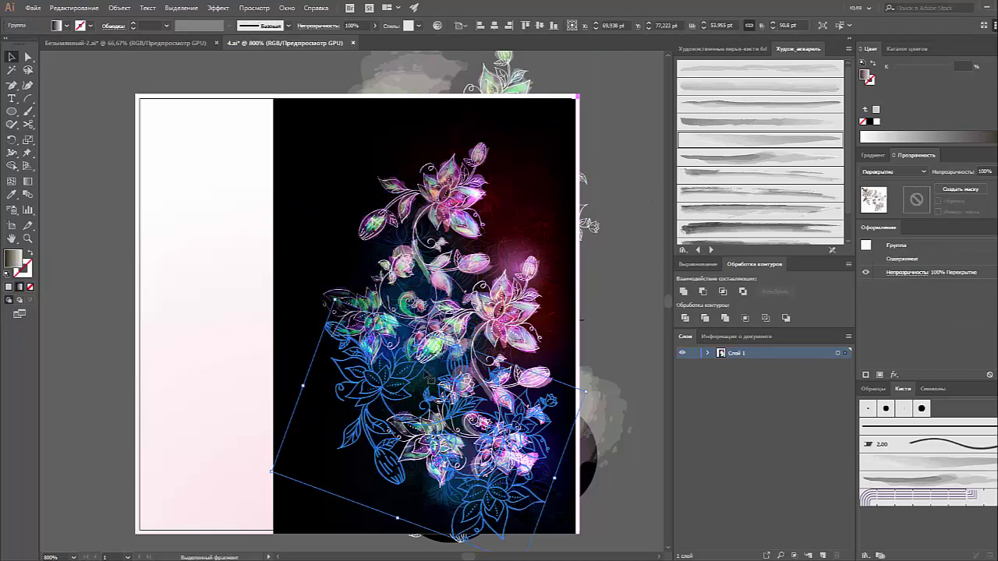
{"action": "mouse_move", "coordinate": [409, 382]}
{"action": "left_mouse_down"}
{"action": "mouse_move", "coordinate": [394, 246]}
{"action": "mouse_move", "coordinate": [537, 163]}
{"action": "left_mouse_up"}
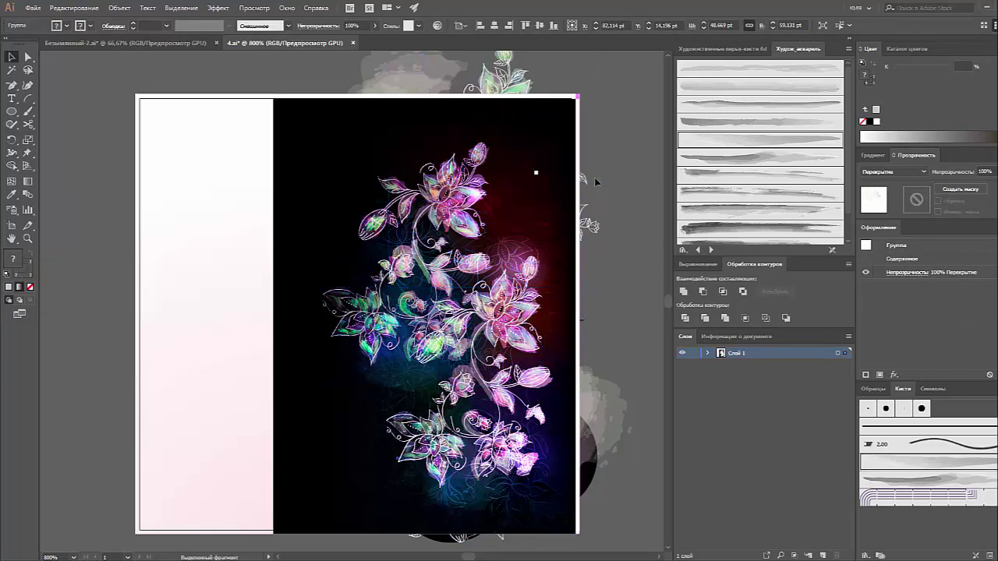
{"action": "key", "text": "ctrl+z"}
- Select and deselect the upper flower groups to check their placement
{"action": "left_click", "coordinate": [398, 243]}
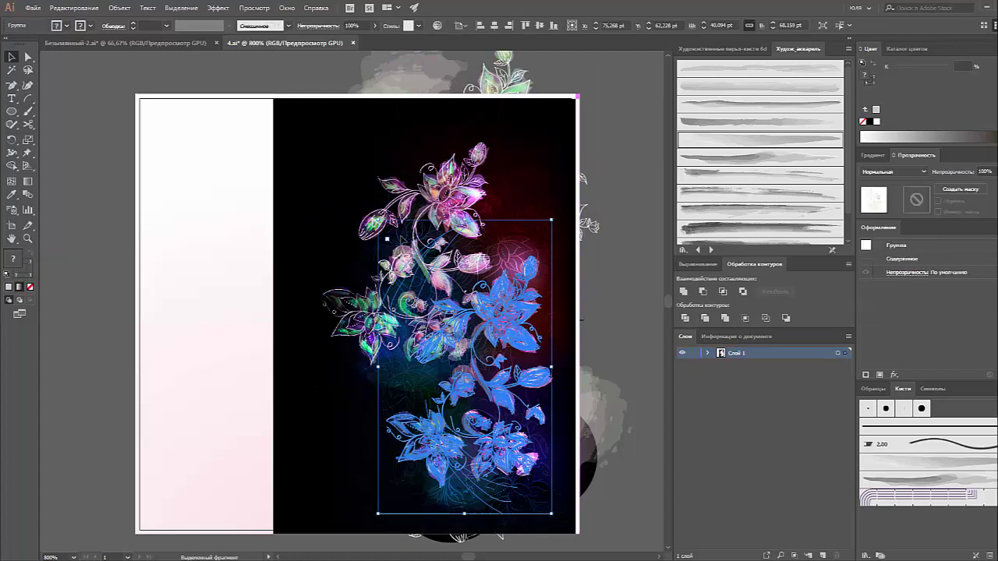
{"action": "left_click", "coordinate": [397, 243]}
{"action": "left_click", "coordinate": [613, 293]}
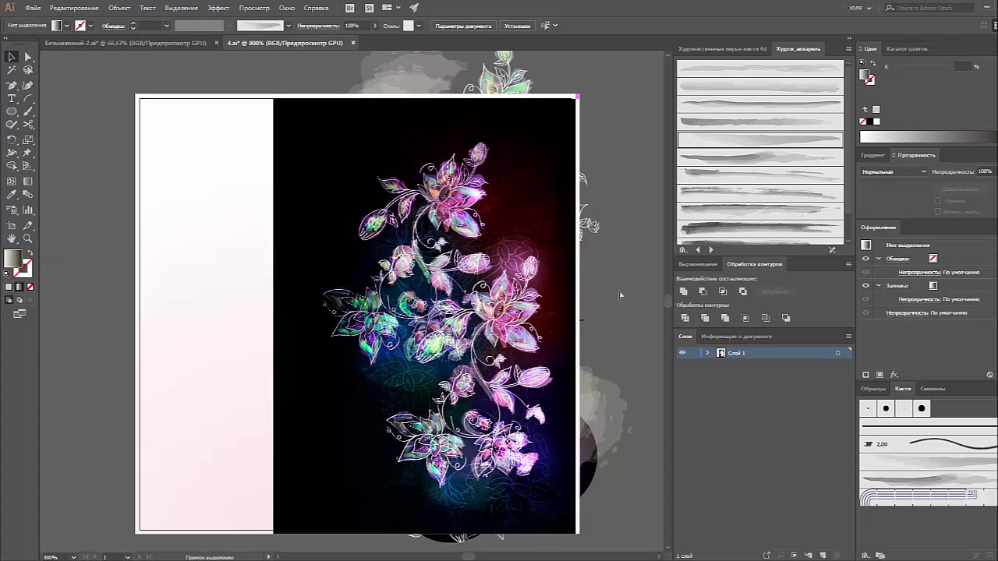
{"action": "scroll", "coordinate": [621, 290], "scroll_direction": "down", "scroll_amount": 1}
{"action": "left_click", "coordinate": [600, 209]}
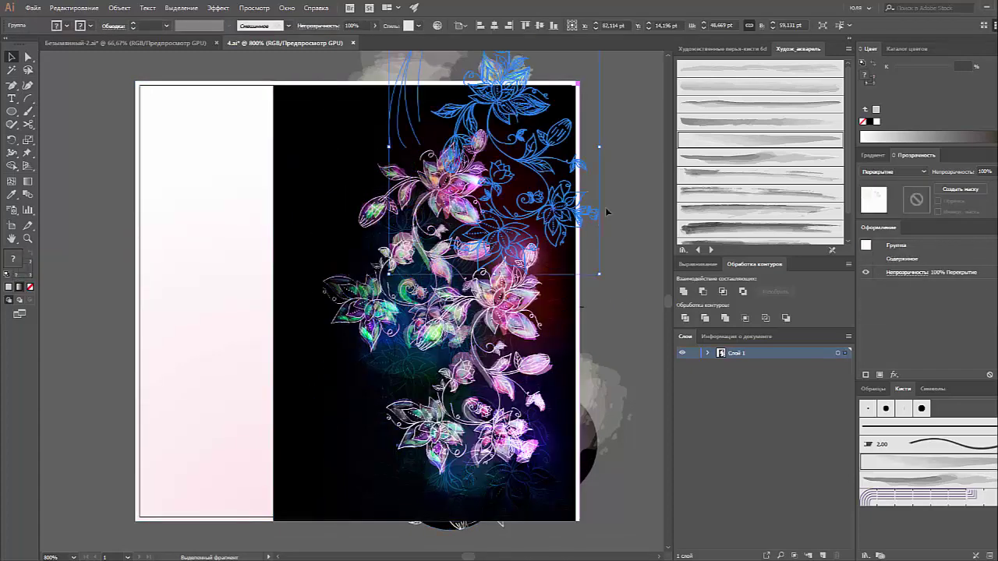
{"action": "left_click", "coordinate": [616, 237]}
{"action": "left_click", "coordinate": [625, 216]}
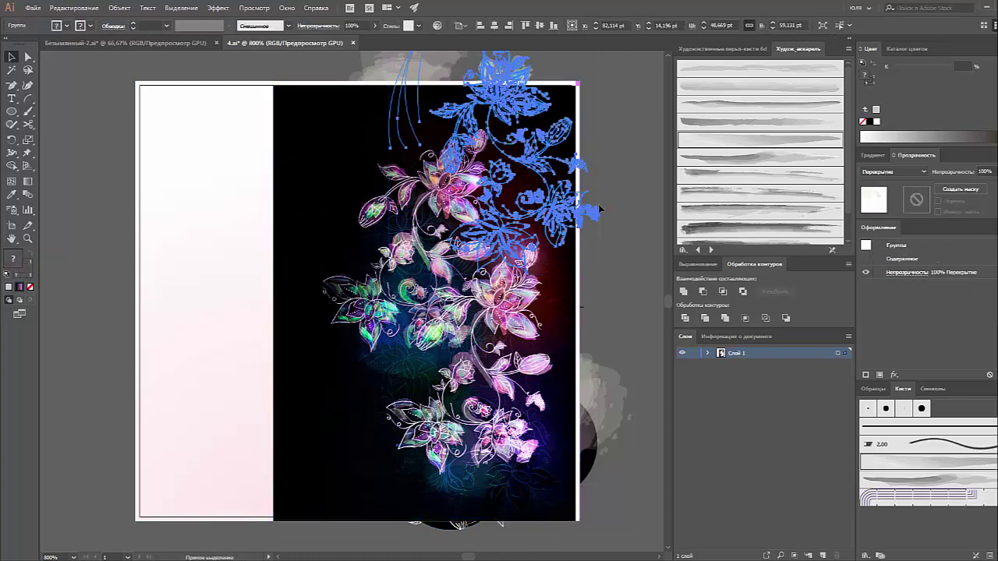
{"action": "left_click", "coordinate": [626, 222]}
{"action": "left_click", "coordinate": [600, 209]}
- Zoom out and drag the artboard's left edge inward toward the dark panel
{"action": "left_click", "coordinate": [639, 242]}
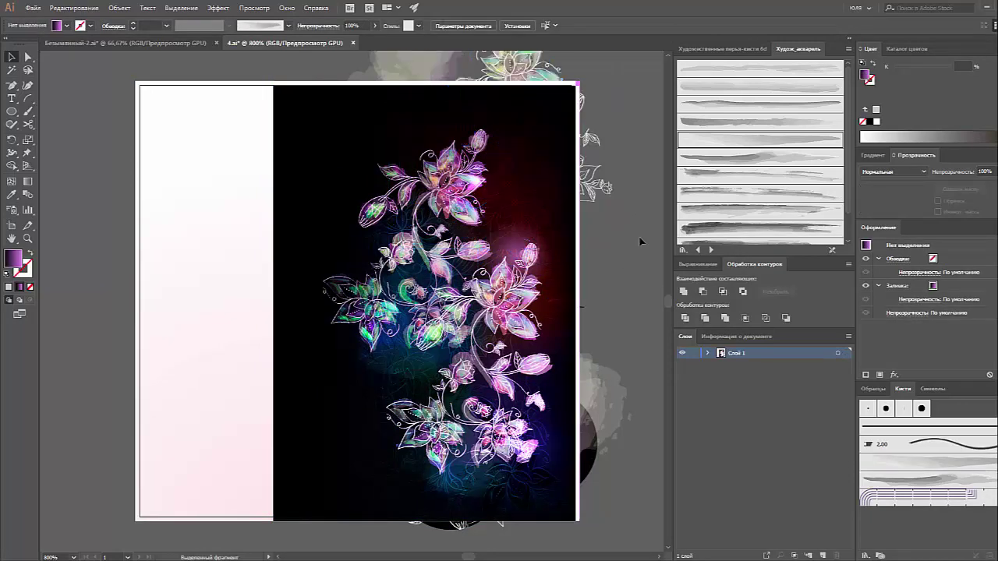
{"action": "scroll", "coordinate": [640, 241], "scroll_direction": "down", "scroll_amount": 2}
{"action": "scroll", "coordinate": [640, 240], "scroll_direction": "up", "scroll_amount": 2}
{"action": "key", "text": "ctrl+minus"}
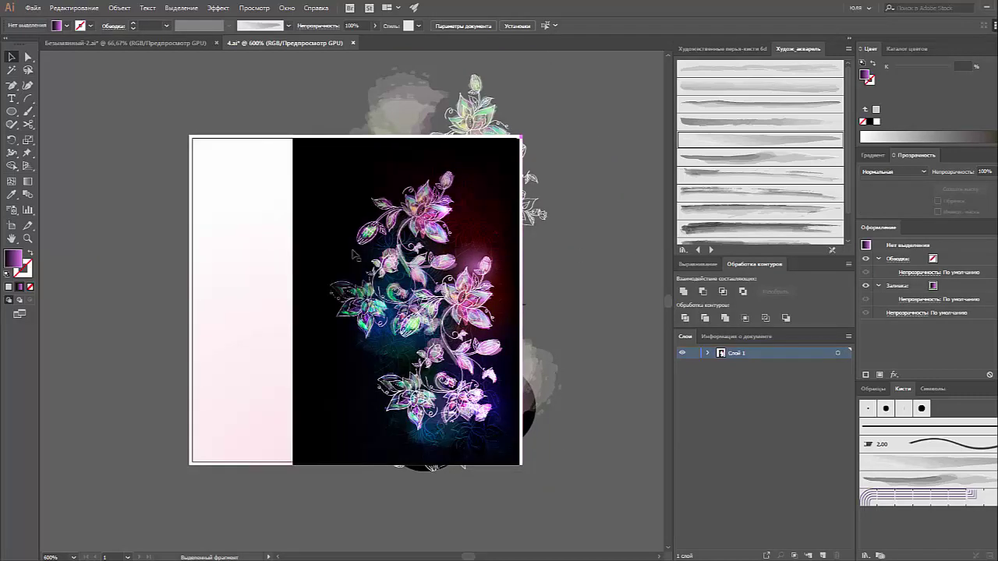
{"action": "left_click", "coordinate": [12, 226]}
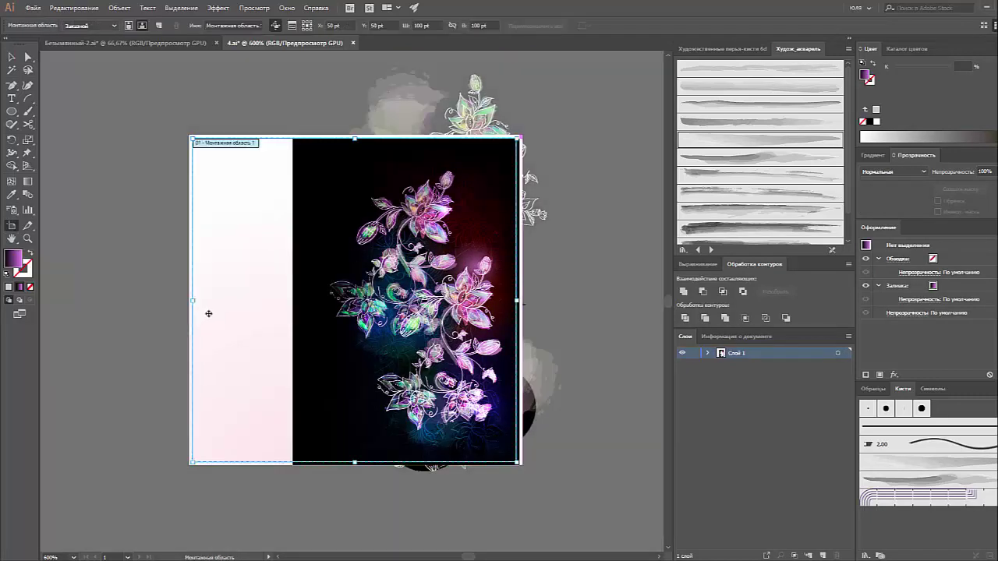
{"action": "left_click_drag", "start_coordinate": [287, 304], "coordinate": [311, 305]}
- Narrow the artboard to a width of 60 pt
{"action": "key", "text": "Escape"}
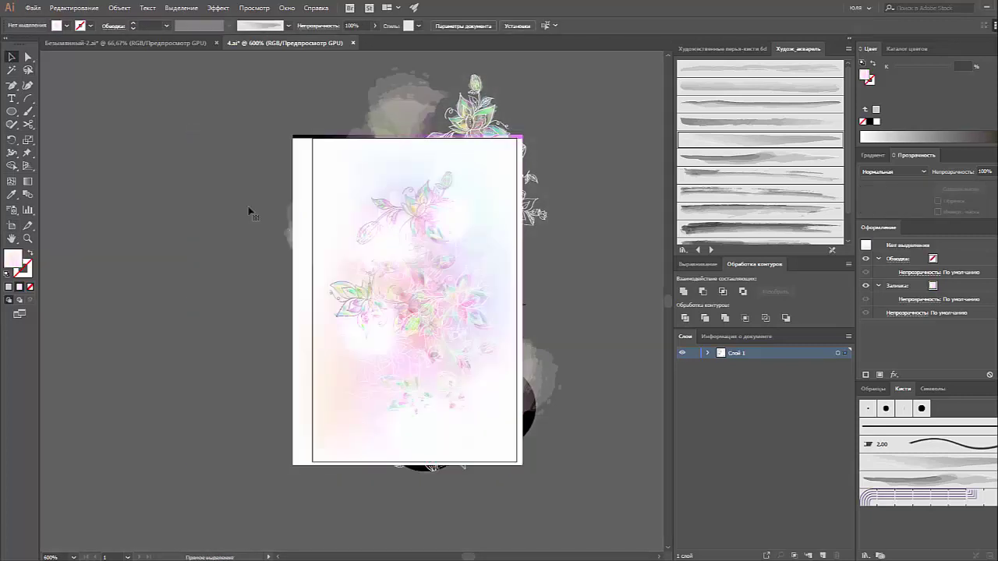
{"action": "key", "text": "shift+o"}
{"action": "left_click_drag", "start_coordinate": [195, 301], "coordinate": [294, 302]}
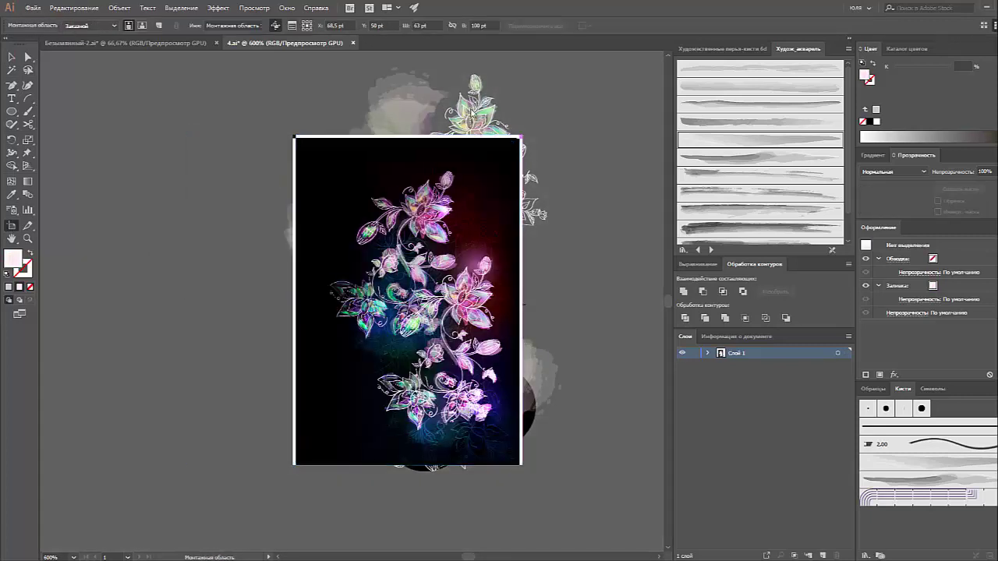
{"action": "left_click", "coordinate": [419, 25]}
{"action": "key", "text": "Tab"}
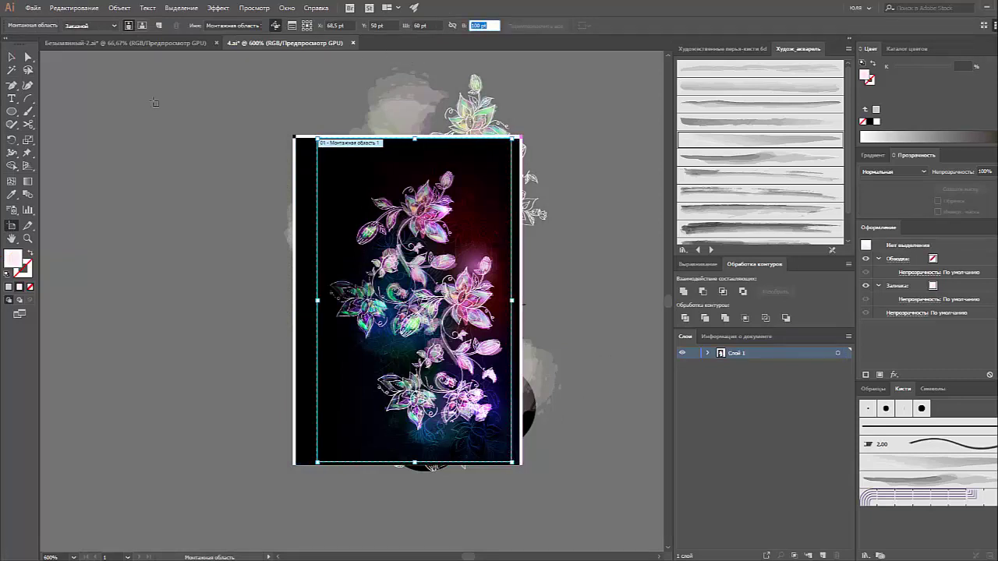
{"action": "key", "text": "Return"}
- Draw a 60 × 100 pt rectangle centred on the artboard
{"action": "key", "text": "m"}
{"action": "left_click", "coordinate": [136, 129]}
{"action": "type", "text": "60"}
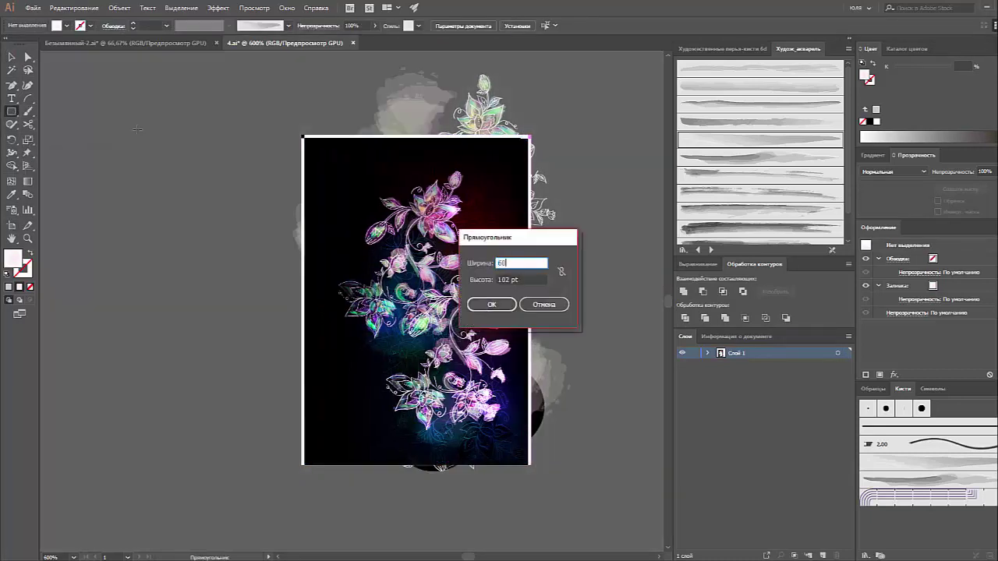
{"action": "key", "text": "Tab"}
{"action": "type", "text": "100"}
{"action": "key", "text": "Return"}
{"action": "left_click", "coordinate": [494, 26]}
{"action": "left_click", "coordinate": [538, 25]}
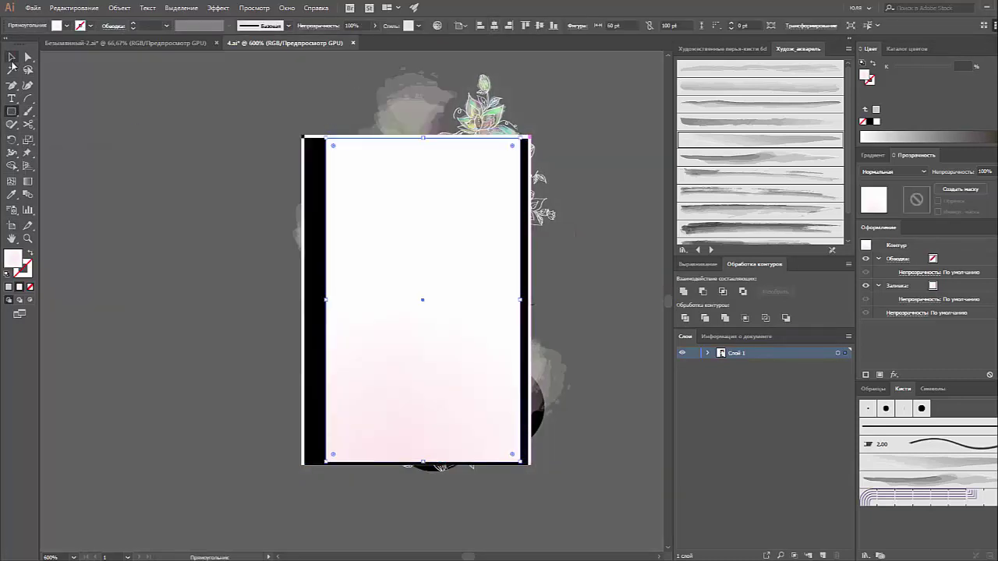
{"action": "left_click", "coordinate": [12, 225]}
- Clip all artwork to the rectangle with Ctrl+7 and fit the artboard in view
{"action": "left_click", "coordinate": [12, 56]}
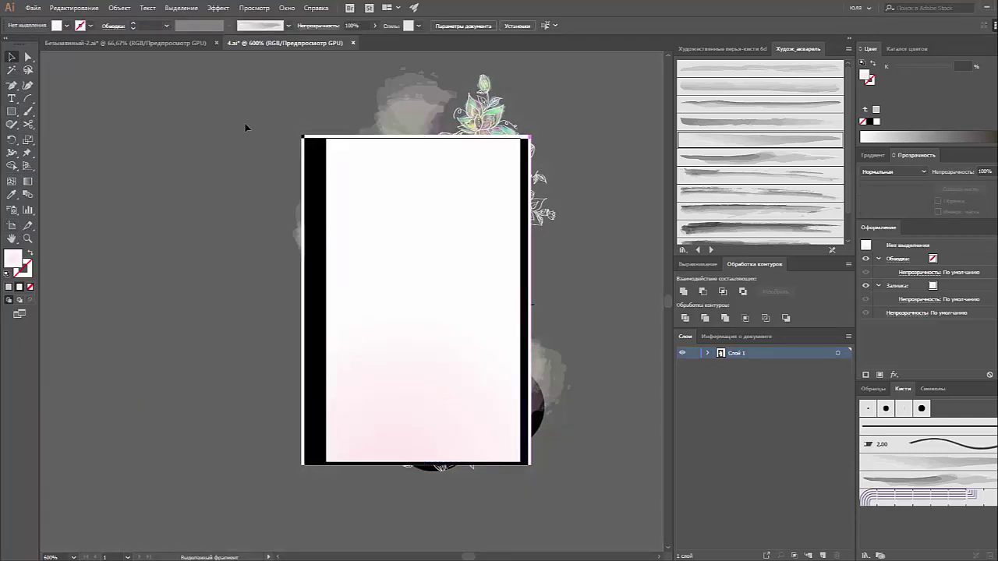
{"action": "left_click_drag", "start_coordinate": [245, 127], "coordinate": [578, 467]}
{"action": "key", "text": "ctrl+7"}
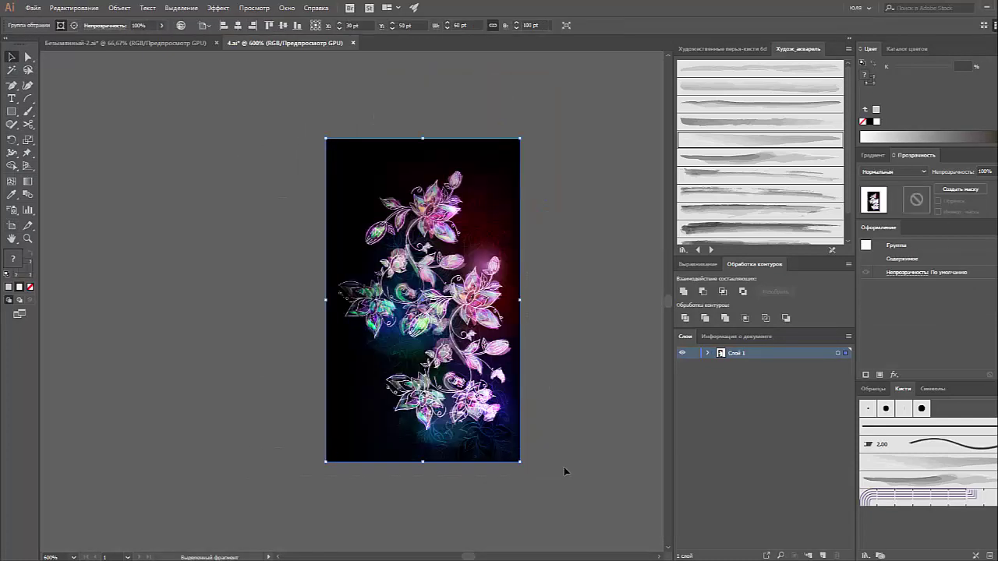
{"action": "left_click", "coordinate": [563, 467]}
{"action": "key", "text": "ctrl+0"}
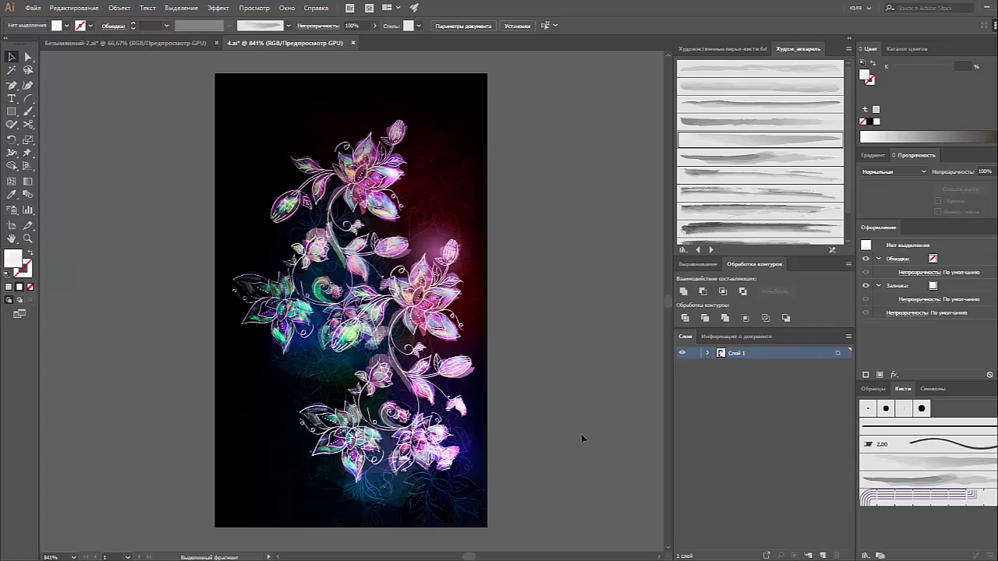
- Expand the clipping group in Layers and locate the mesh object
{"action": "left_click", "coordinate": [707, 356]}
{"action": "left_click", "coordinate": [721, 364]}
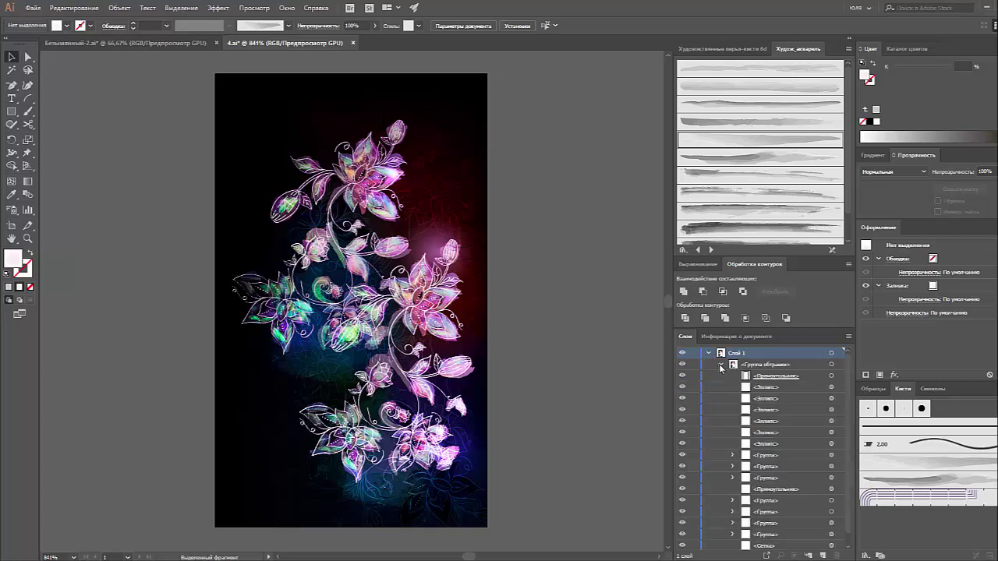
{"action": "left_click", "coordinate": [831, 489]}
{"action": "scroll", "coordinate": [797, 489], "scroll_direction": "down", "scroll_amount": 1}
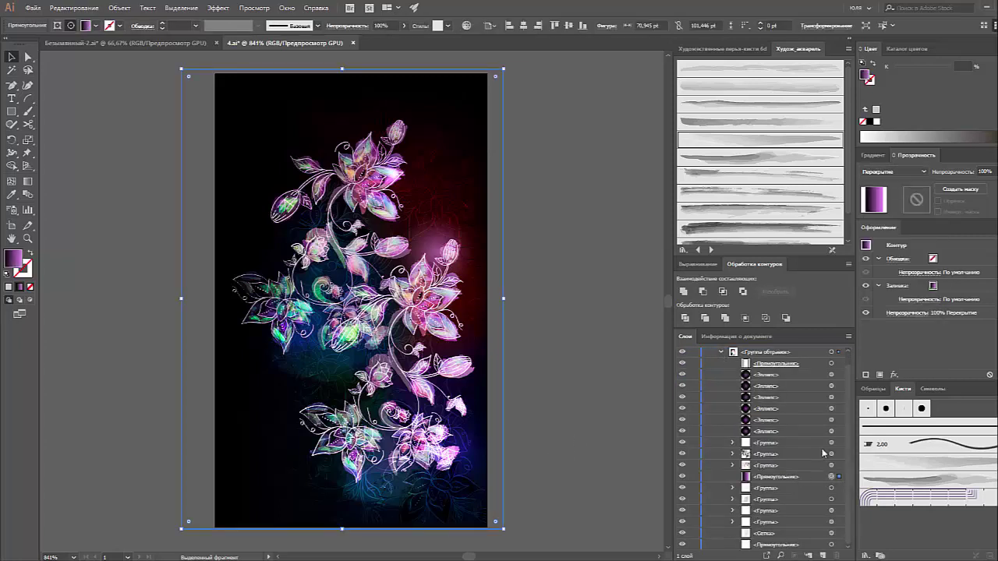
{"action": "left_click", "coordinate": [831, 443]}
{"action": "left_click", "coordinate": [831, 454]}
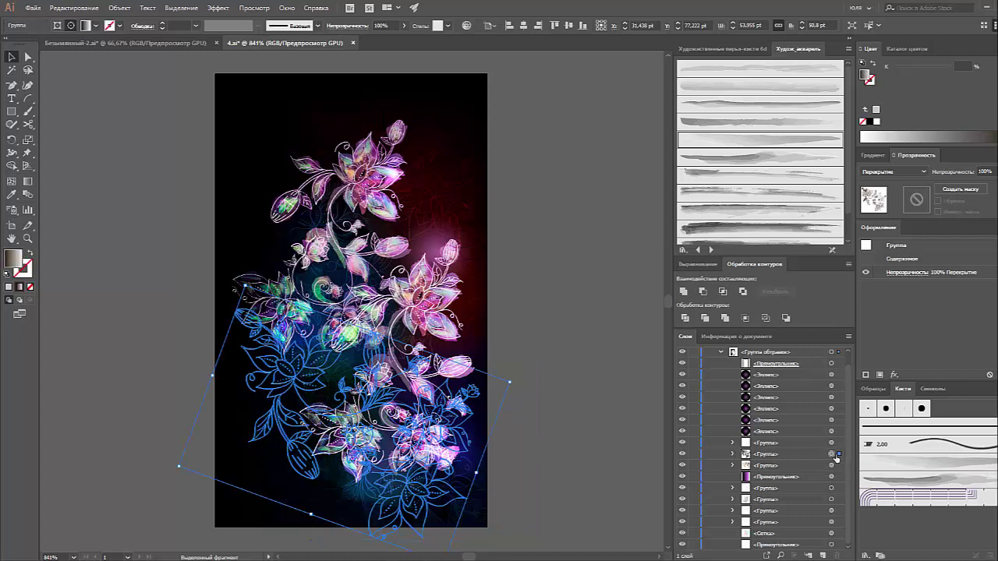
{"action": "left_click", "coordinate": [831, 533]}
{"action": "left_click", "coordinate": [893, 172]}
{"action": "left_click", "coordinate": [886, 322]}
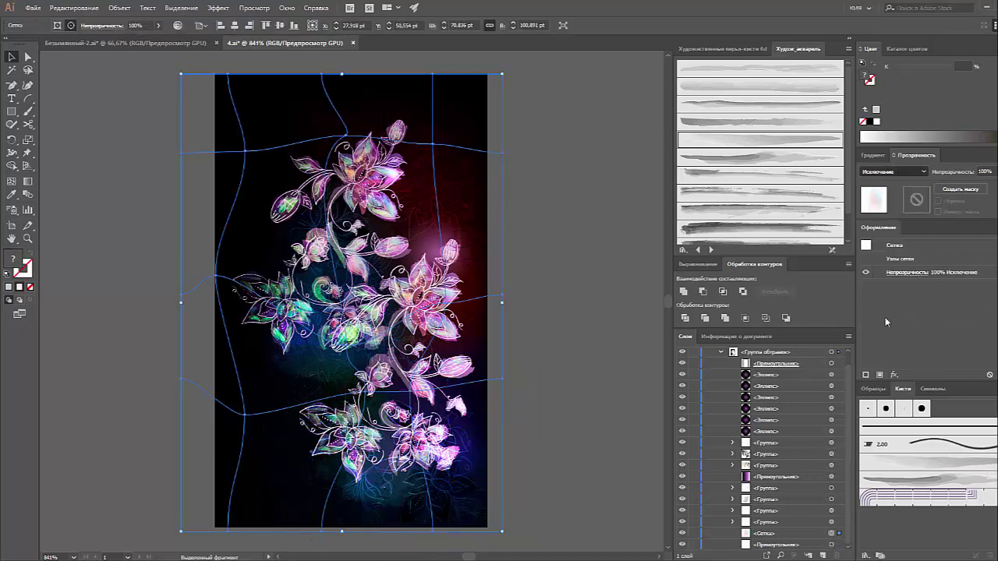
- Preview Difference and other blend modes on the mesh, settling on Исключение (Exclusion)
{"action": "key", "text": "Up"}
{"action": "left_click", "coordinate": [889, 173]}
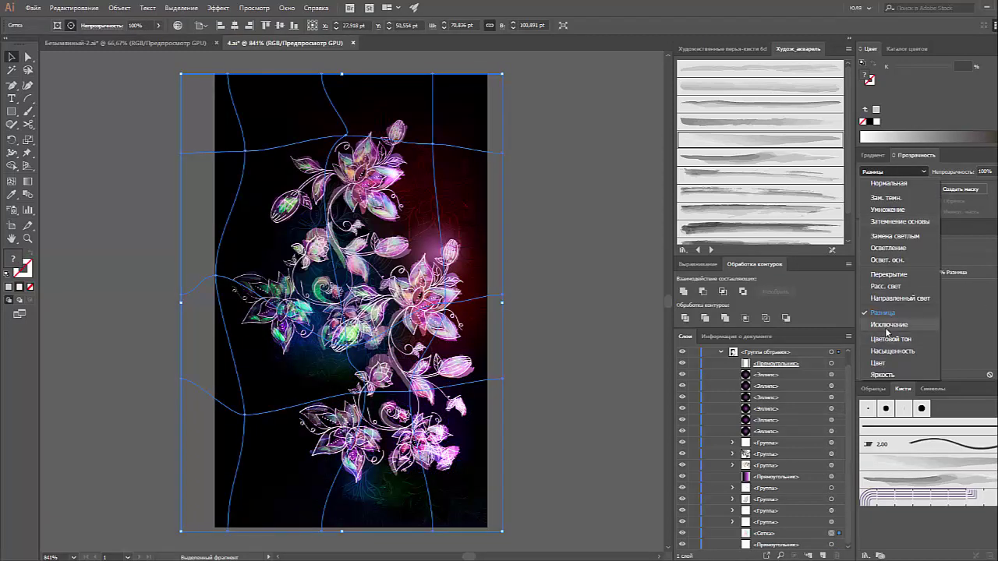
{"action": "left_click", "coordinate": [889, 322]}
{"action": "left_click", "coordinate": [895, 172]}
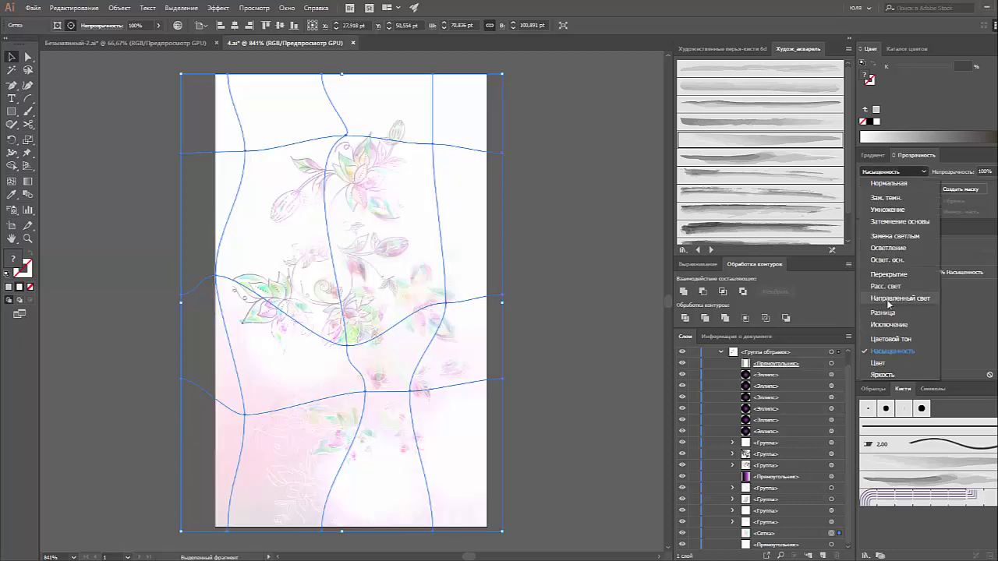
{"action": "key", "text": "Up"}
{"action": "key", "text": "Return"}
{"action": "left_click", "coordinate": [895, 172]}
{"action": "left_click", "coordinate": [888, 322]}
{"action": "left_click", "coordinate": [896, 173]}
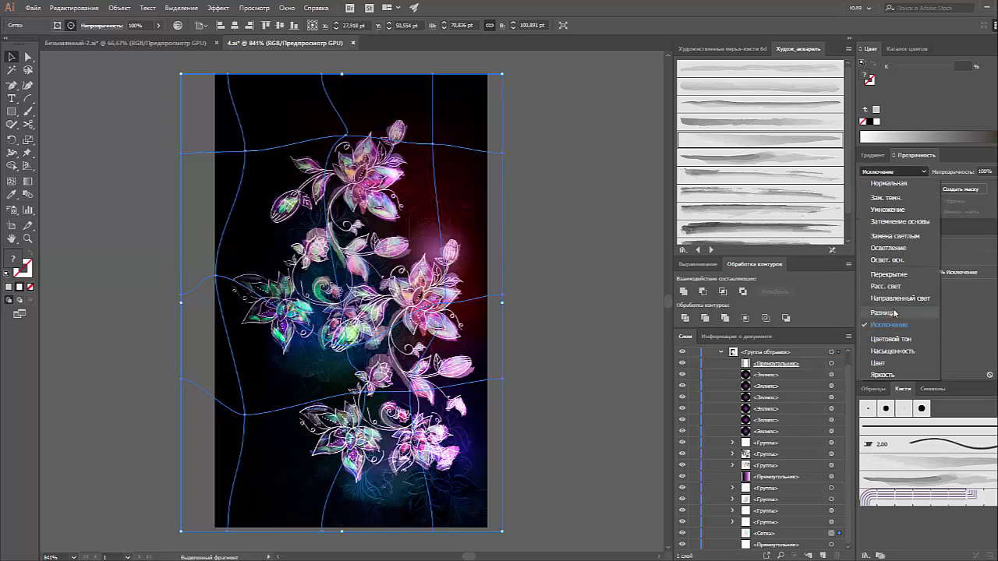
{"action": "left_click", "coordinate": [892, 310]}
{"action": "left_click", "coordinate": [893, 172]}
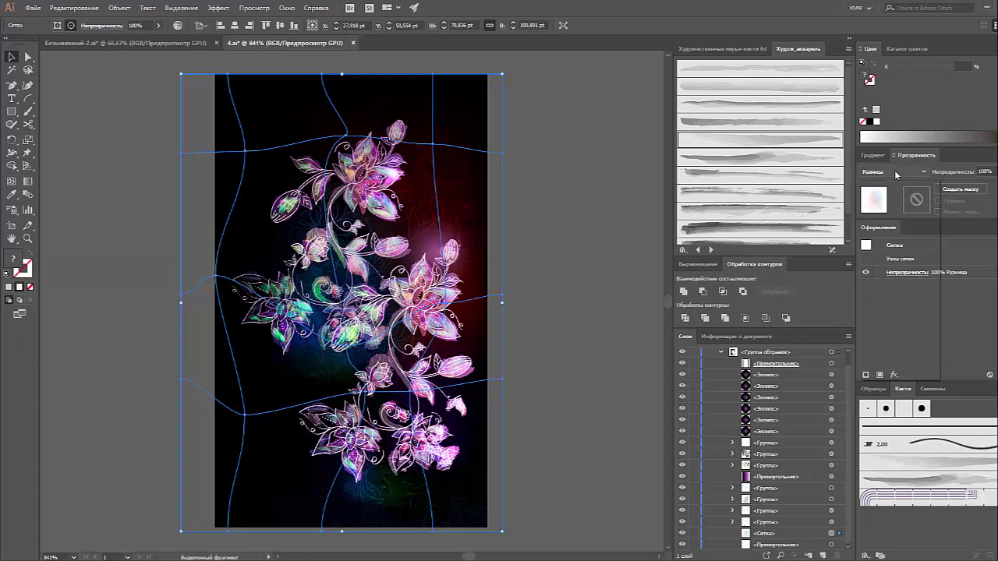
{"action": "left_click", "coordinate": [883, 326]}
- Toggle the Сетка mesh visibility to compare, then undo an accidental nudge
{"action": "left_click", "coordinate": [682, 534]}
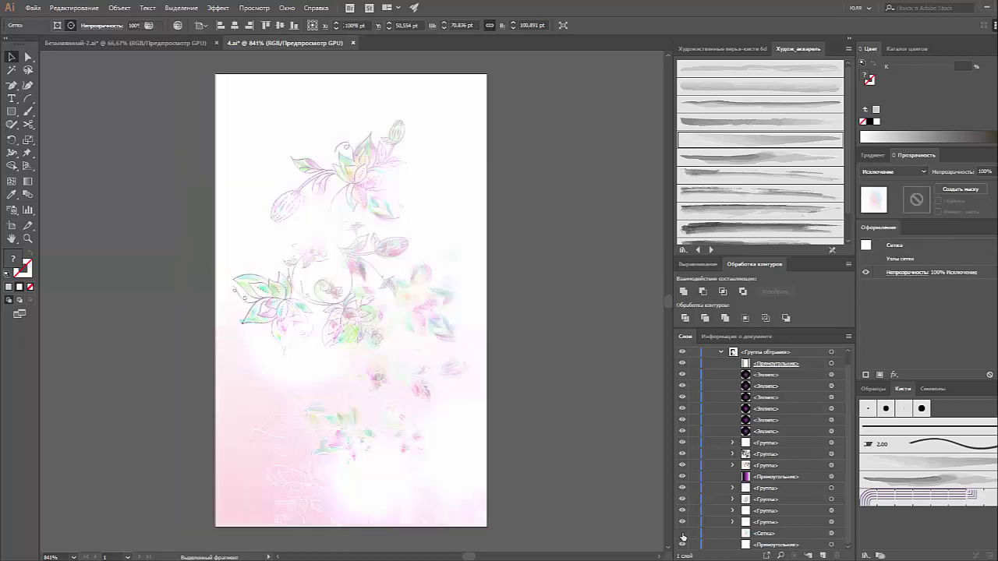
{"action": "left_click", "coordinate": [682, 534]}
{"action": "left_click", "coordinate": [832, 535]}
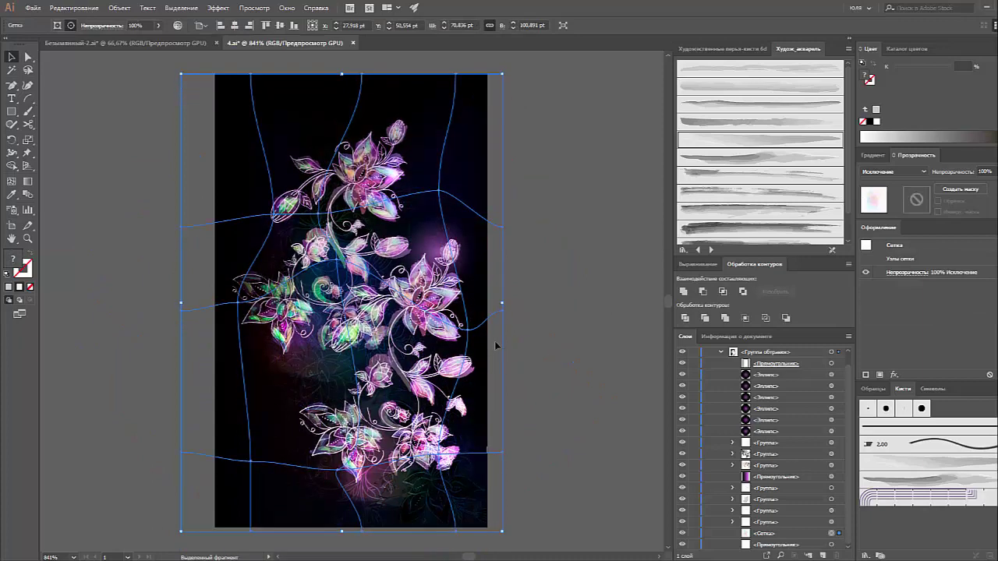
{"action": "left_click_drag", "start_coordinate": [496, 345], "coordinate": [492, 349]}
{"action": "key", "text": "ctrl+z"}
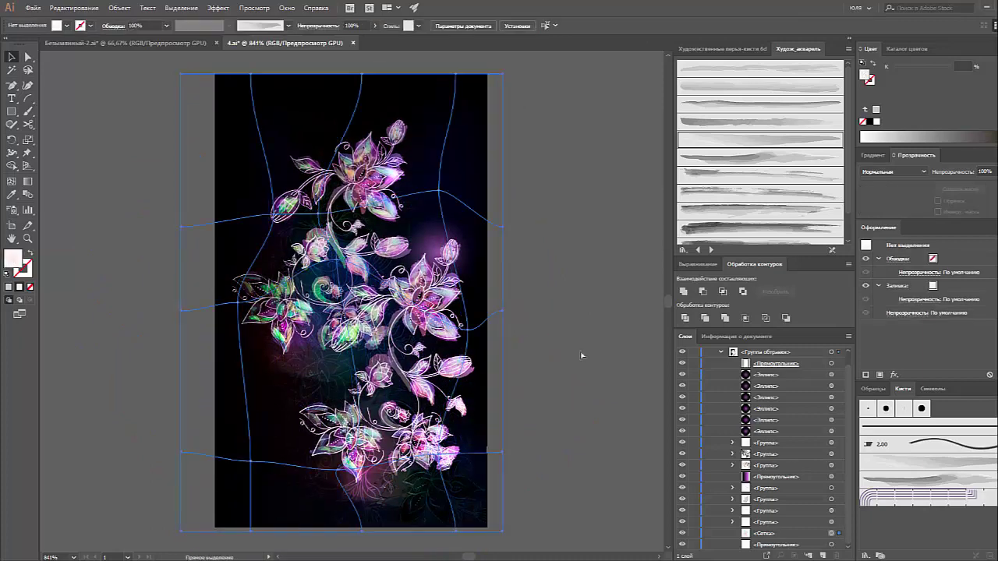
- Lighten a mesh node to pale blue and bend the mesh upward near the lower-left flowers
{"action": "key", "text": "a"}
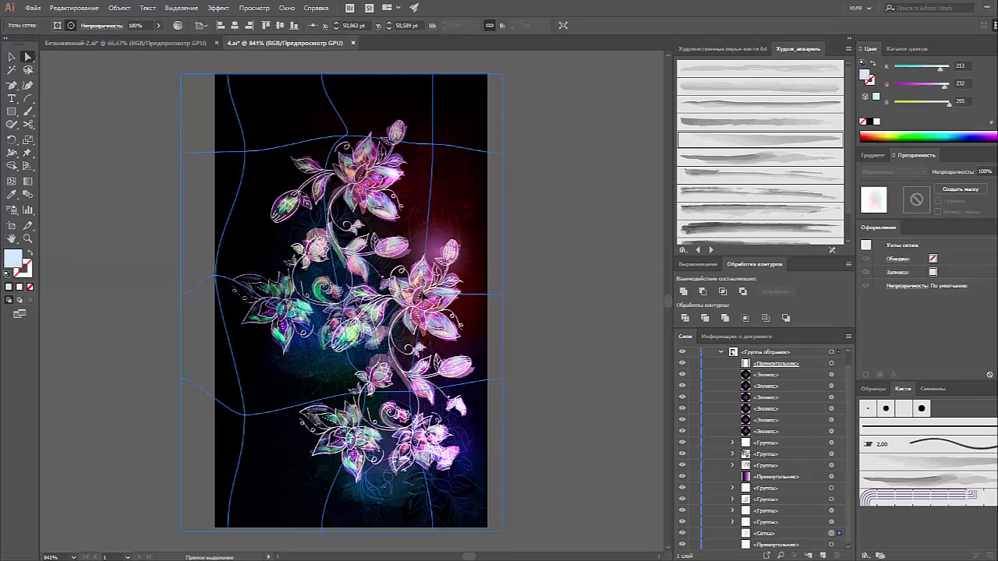
{"action": "left_click", "coordinate": [399, 300]}
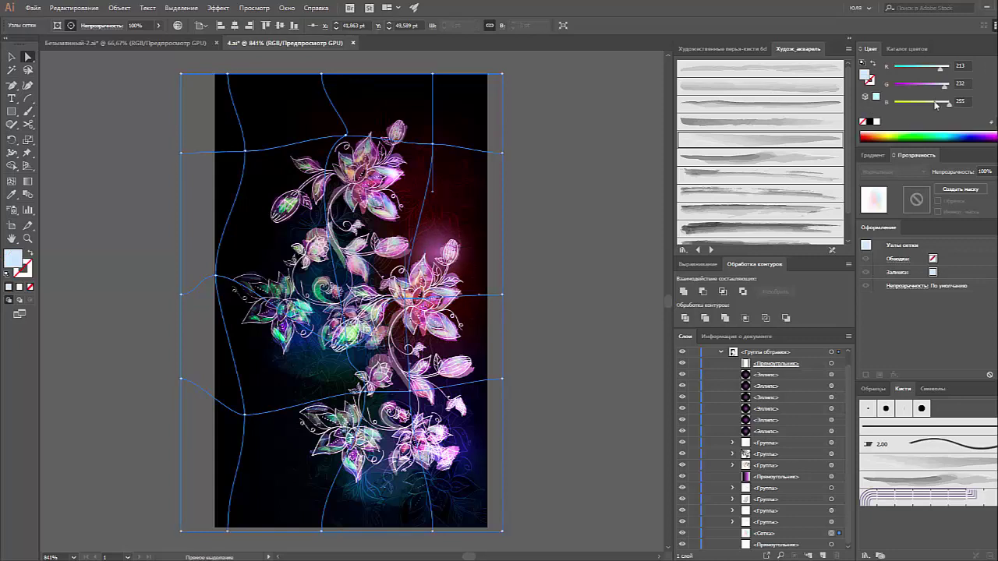
{"action": "left_click_drag", "start_coordinate": [938, 88], "coordinate": [943, 87]}
{"action": "left_click", "coordinate": [389, 396]}
{"action": "left_click", "coordinate": [374, 418]}
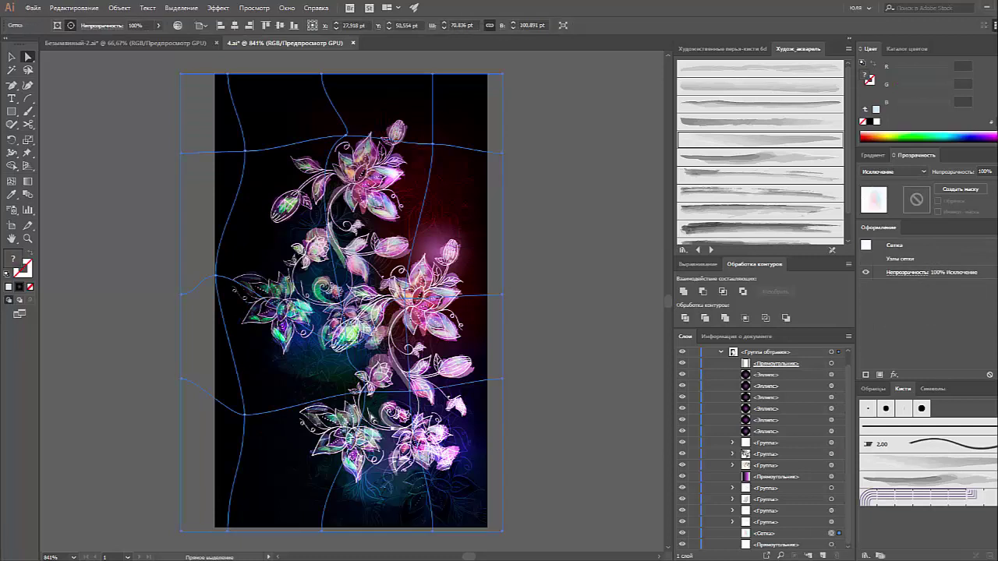
{"action": "left_click", "coordinate": [363, 392]}
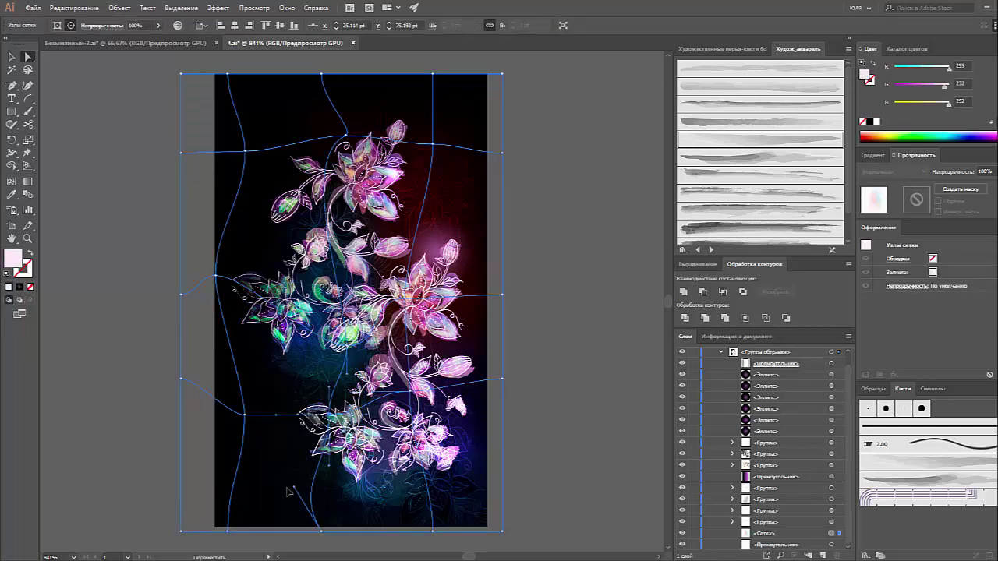
{"action": "left_click_drag", "start_coordinate": [331, 417], "coordinate": [321, 389]}
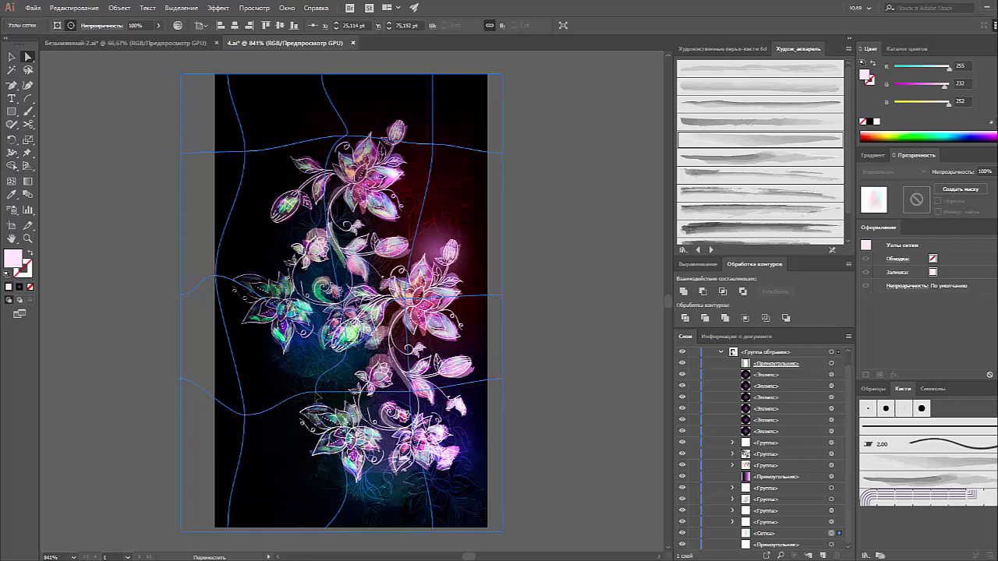
{"action": "left_click", "coordinate": [352, 355]}
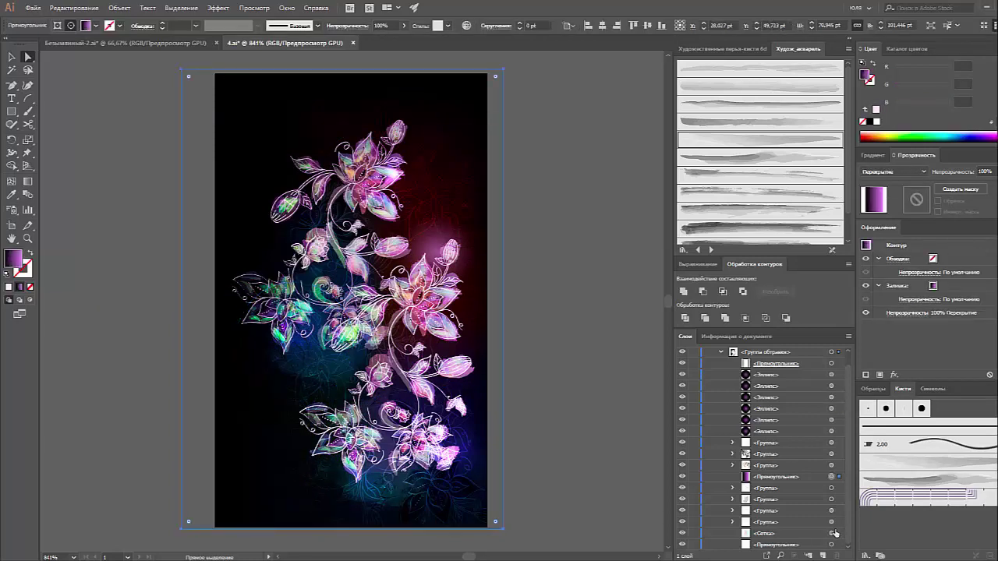
{"action": "left_click", "coordinate": [351, 355]}
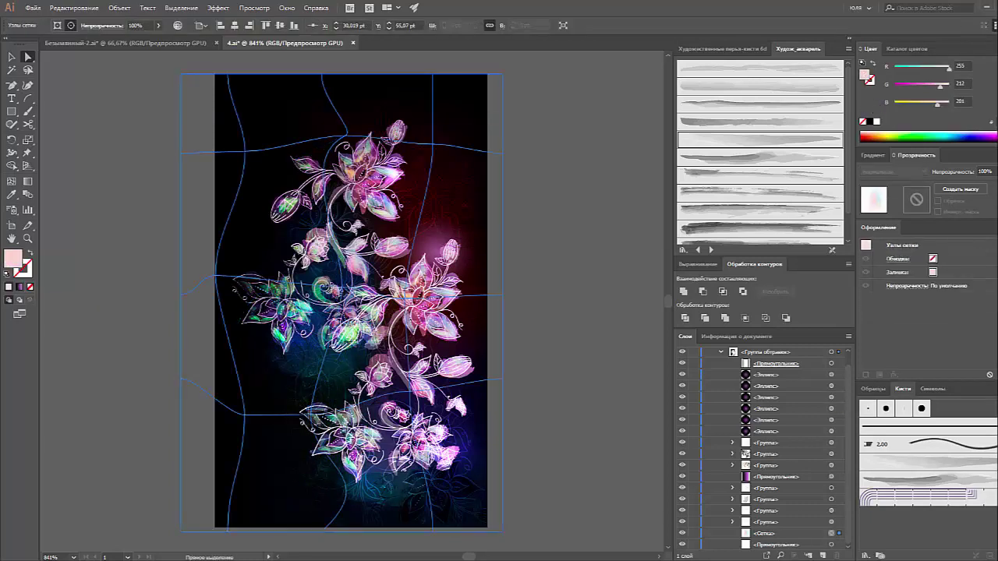
- Stretch the mesh over the white top strip and lower its opacity to about 93%
{"action": "left_click", "coordinate": [265, 423]}
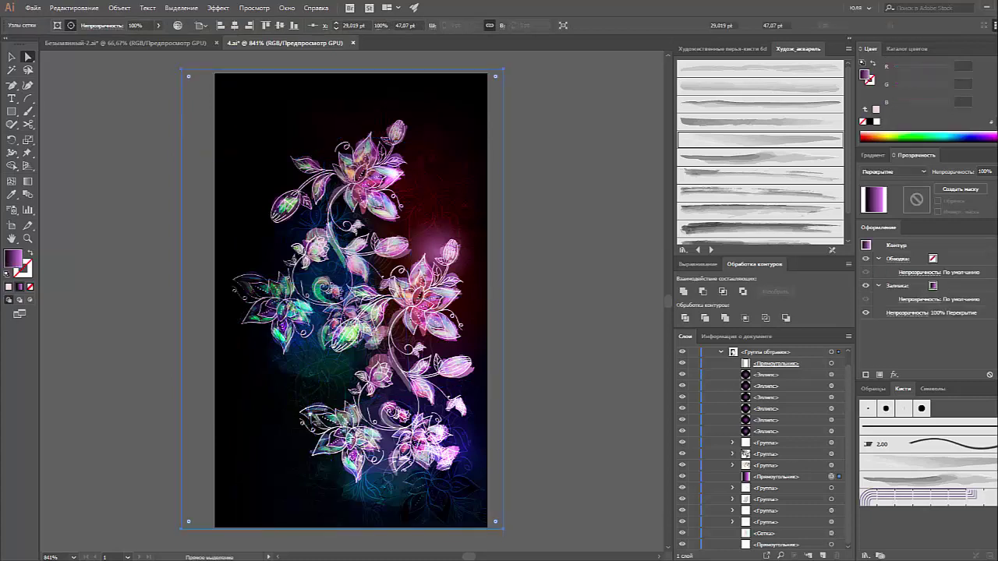
{"action": "left_click", "coordinate": [830, 534]}
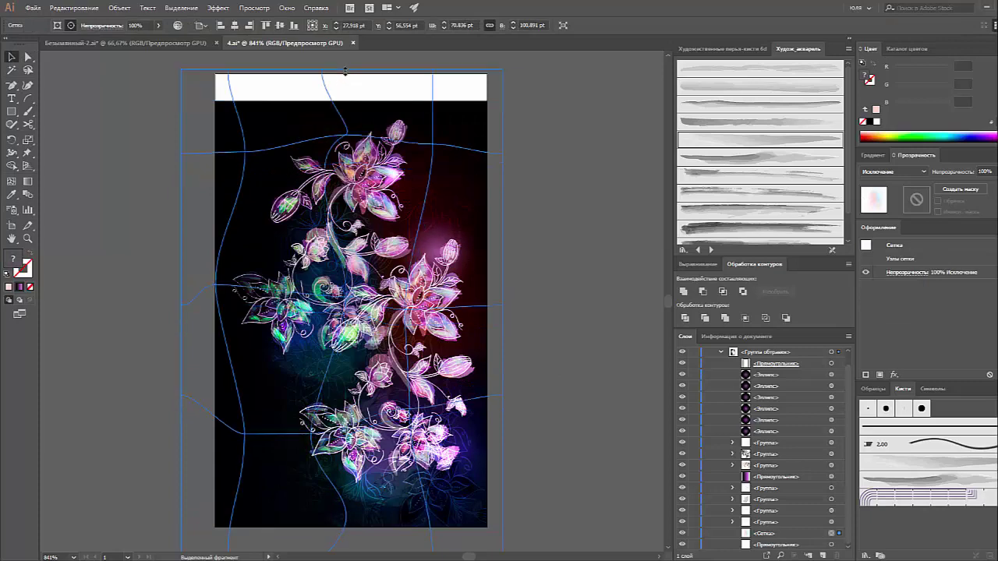
{"action": "left_click_drag", "start_coordinate": [341, 99], "coordinate": [341, 73]}
{"action": "left_click", "coordinate": [528, 196]}
{"action": "left_click", "coordinate": [831, 521]}
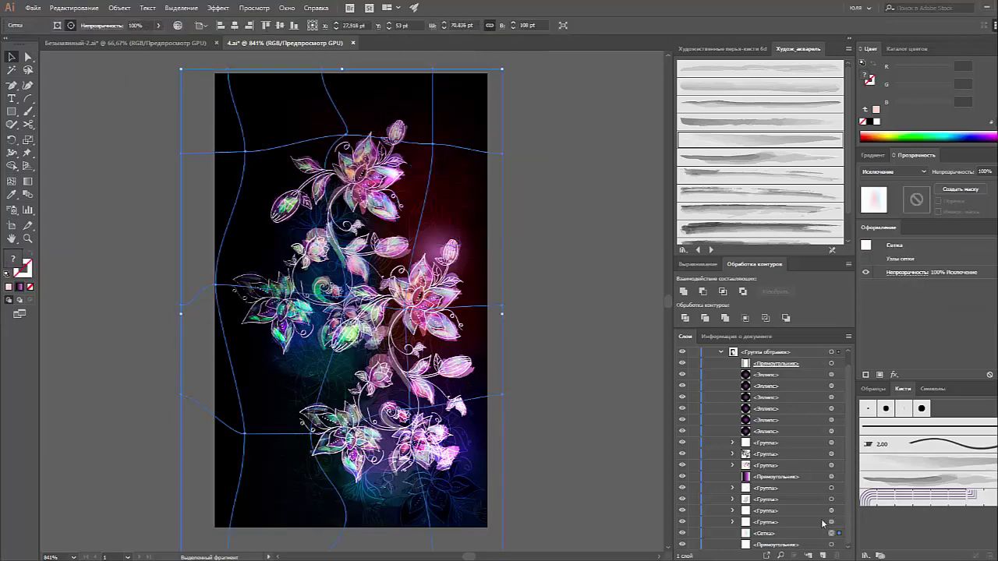
{"action": "left_click", "coordinate": [159, 25]}
{"action": "mouse_move", "coordinate": [142, 42]}
{"action": "left_mouse_down"}
{"action": "mouse_move", "coordinate": [151, 41]}
{"action": "mouse_move", "coordinate": [119, 40]}
{"action": "mouse_move", "coordinate": [155, 42]}
{"action": "left_mouse_up"}
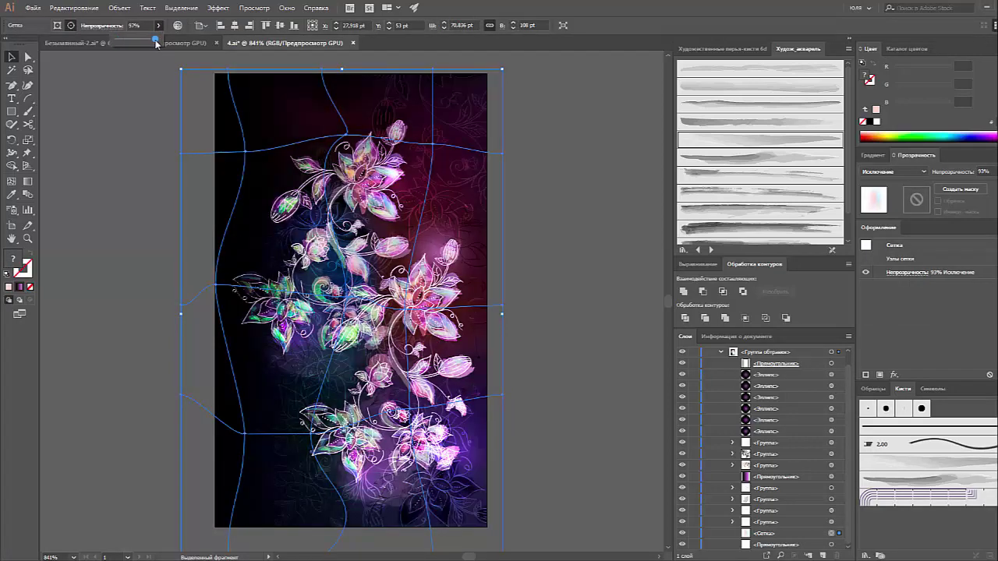
{"action": "left_click", "coordinate": [534, 188]}
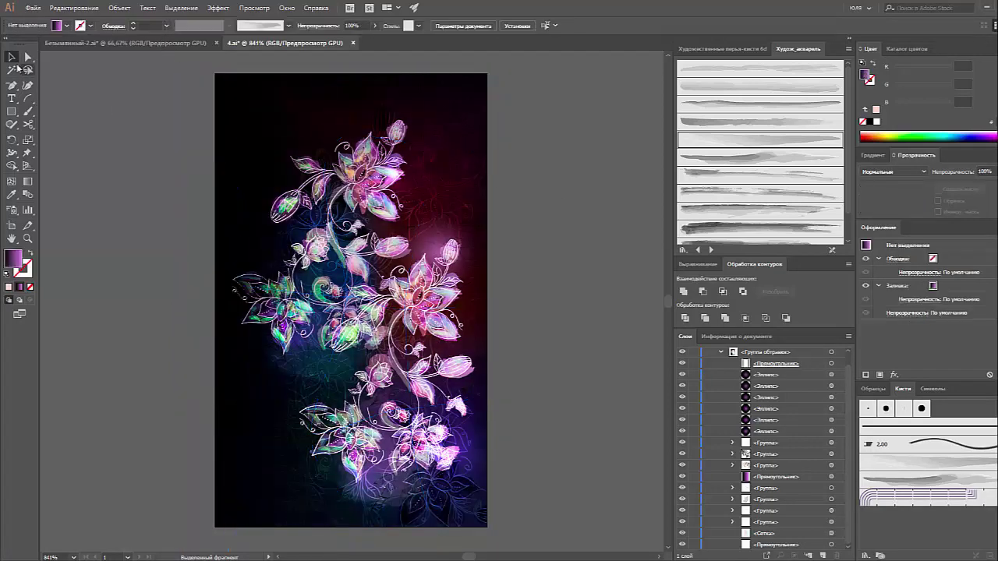
- Select the whole clipping group and rotate it 90° into landscape orientation
{"action": "left_click", "coordinate": [720, 352]}
{"action": "key", "text": "ctrl+a"}
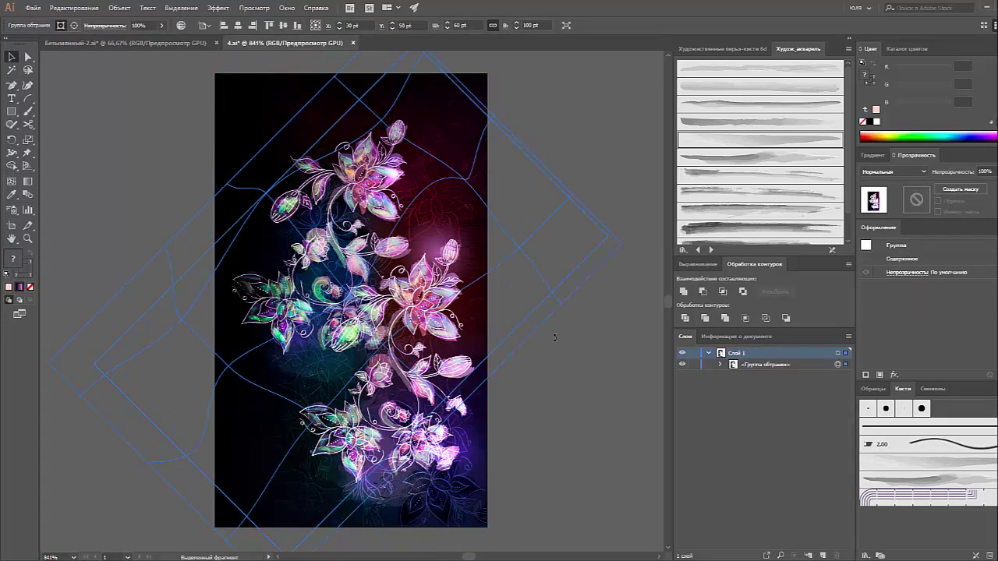
{"action": "key", "text": "F2"}
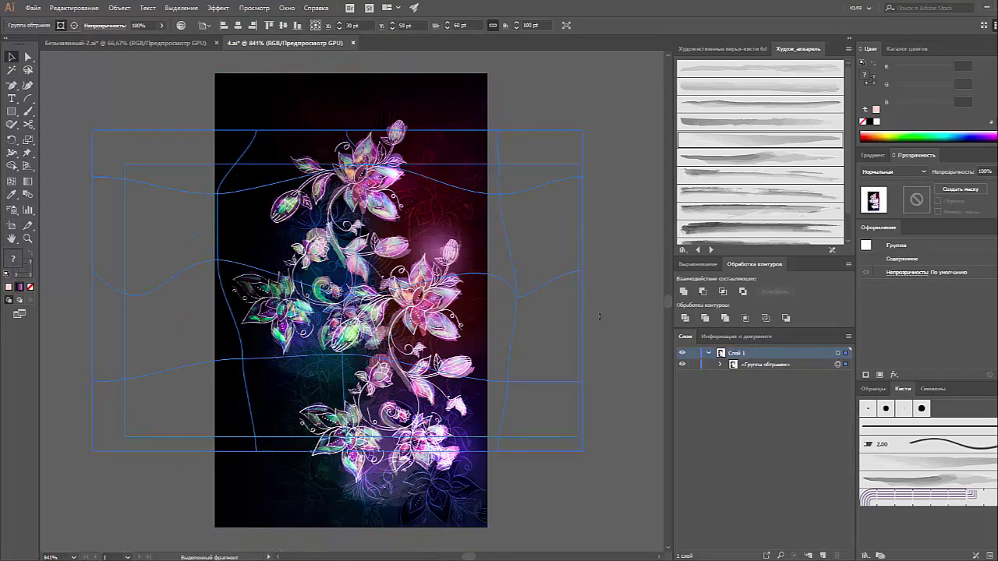
{"action": "left_click", "coordinate": [600, 320]}
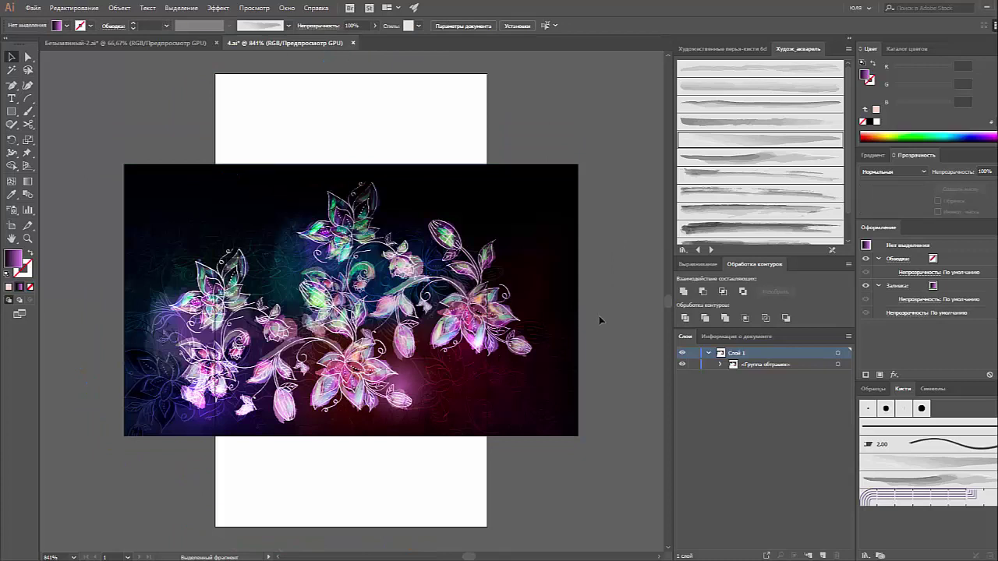
{"action": "key", "text": "shift+o"}
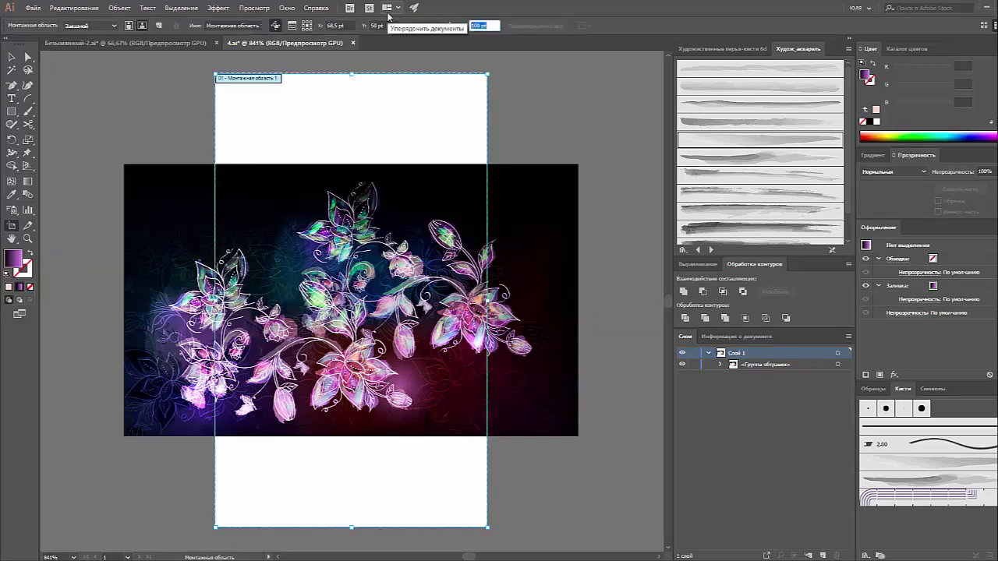